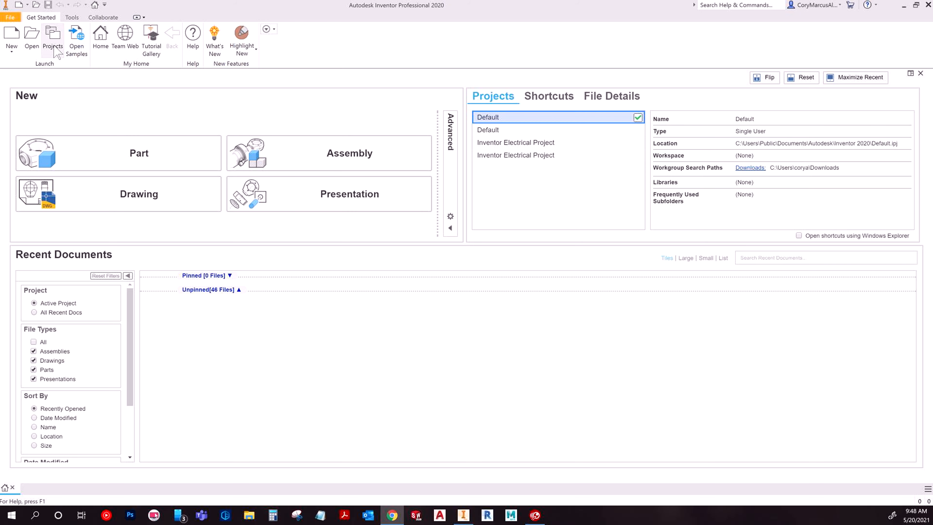
Examine the file-opening dialog, and the home page's shortcuts, file details and project list
left_click(33, 43)
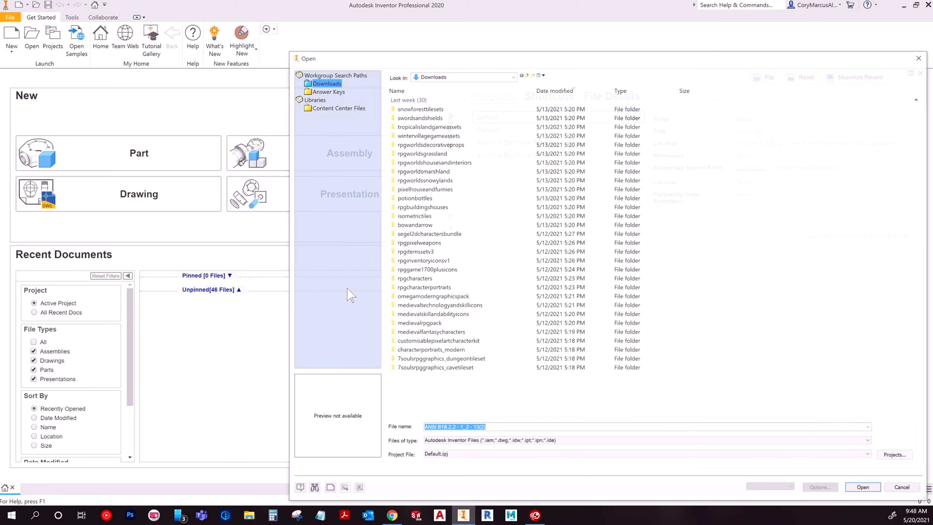
left_click(922, 56)
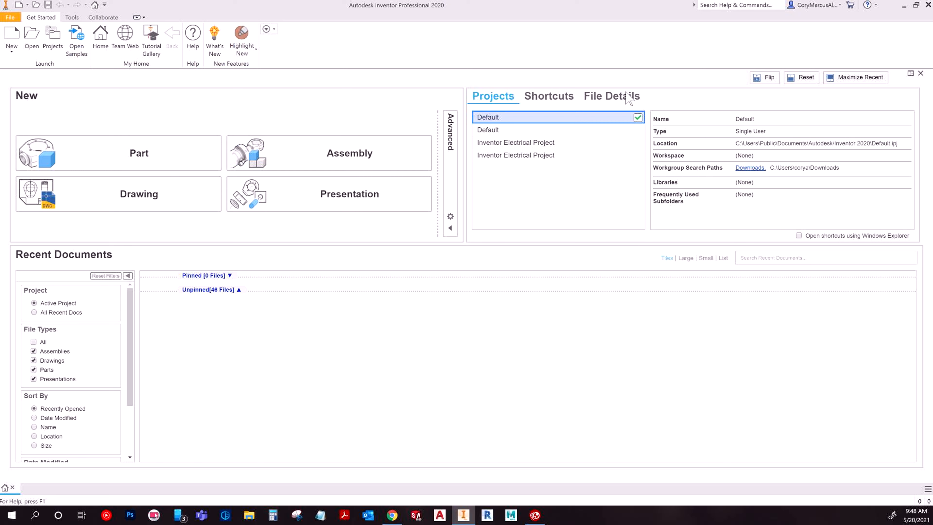
left_click(549, 101)
left_click(618, 97)
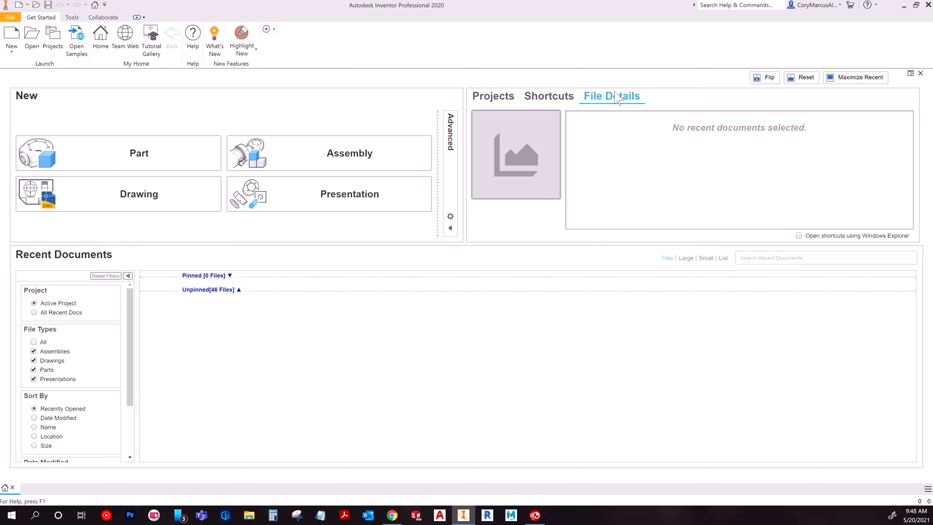
left_click(493, 96)
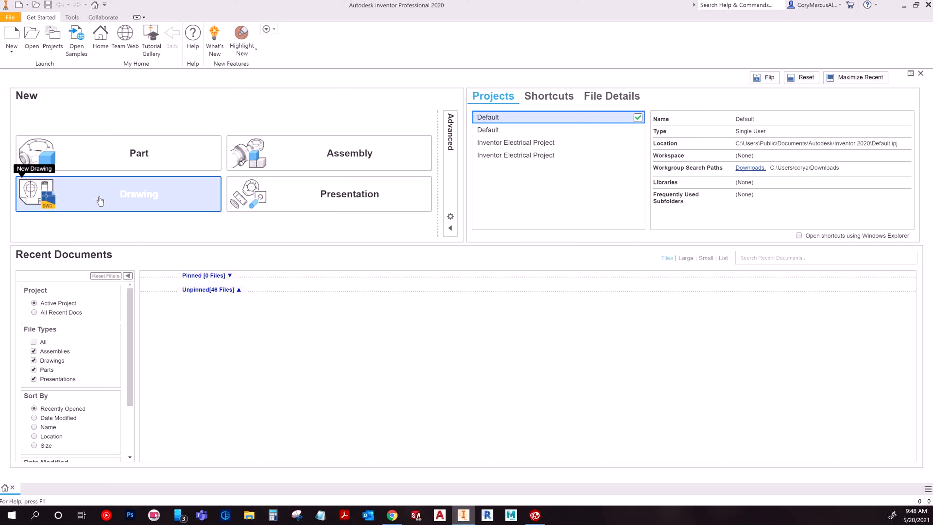
Create a new part from the English Standard (in).ipt template, continuing past the unavailable project location
left_click(13, 32)
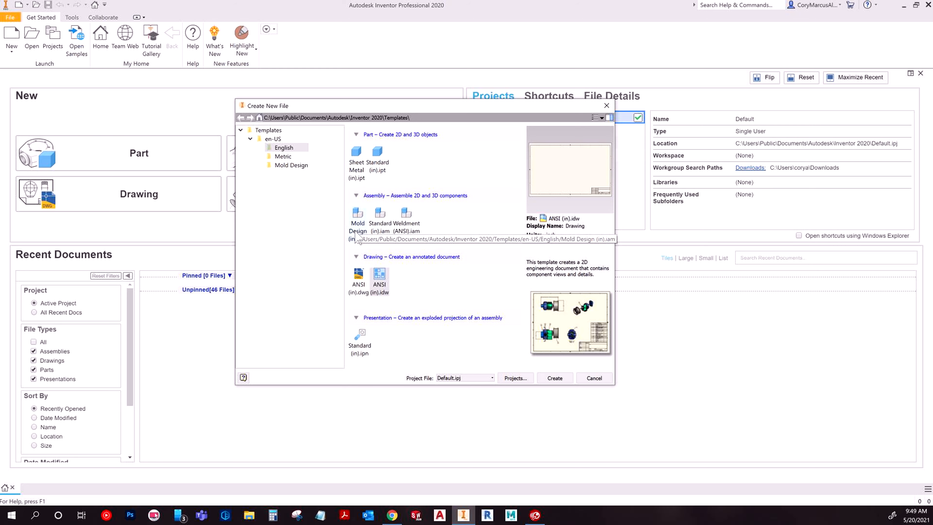
left_click(284, 157)
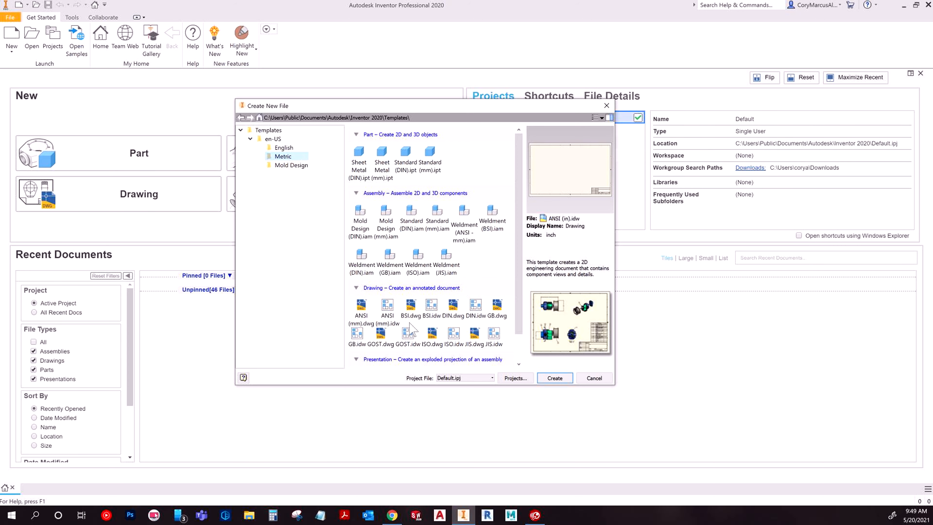
scroll(412, 328, "down", 2)
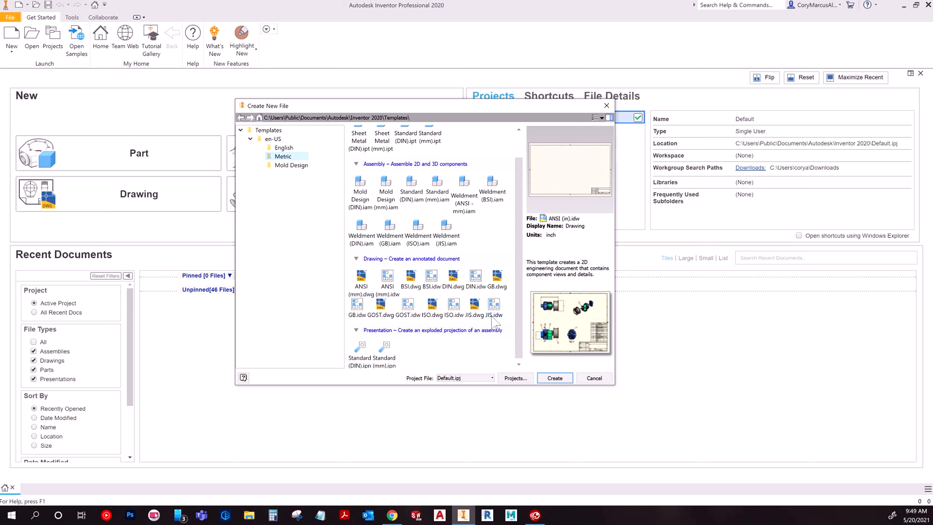
left_click(282, 149)
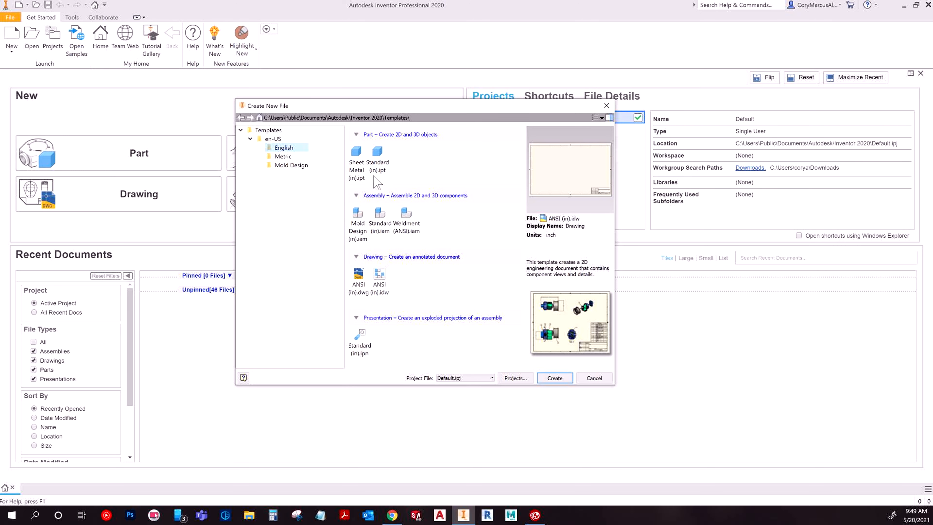
key("XF86AudioLowerVolume")
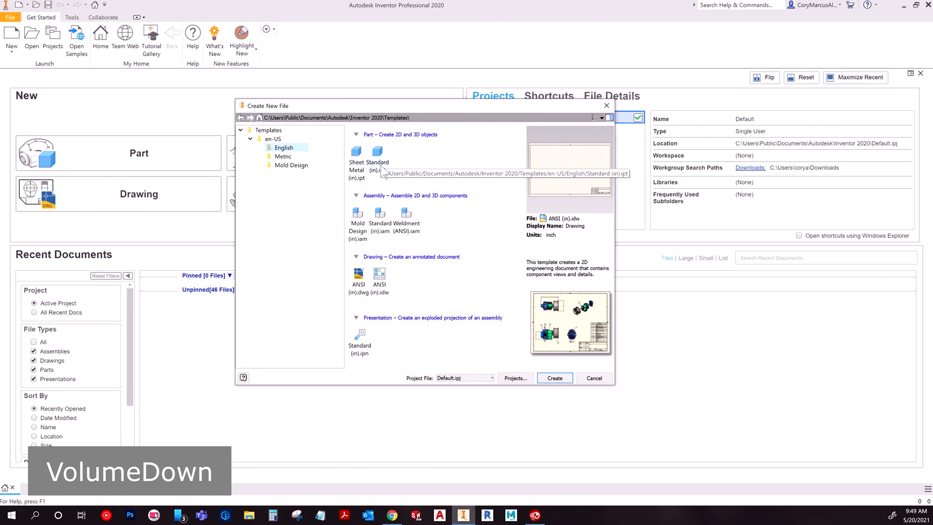
double_click(381, 166)
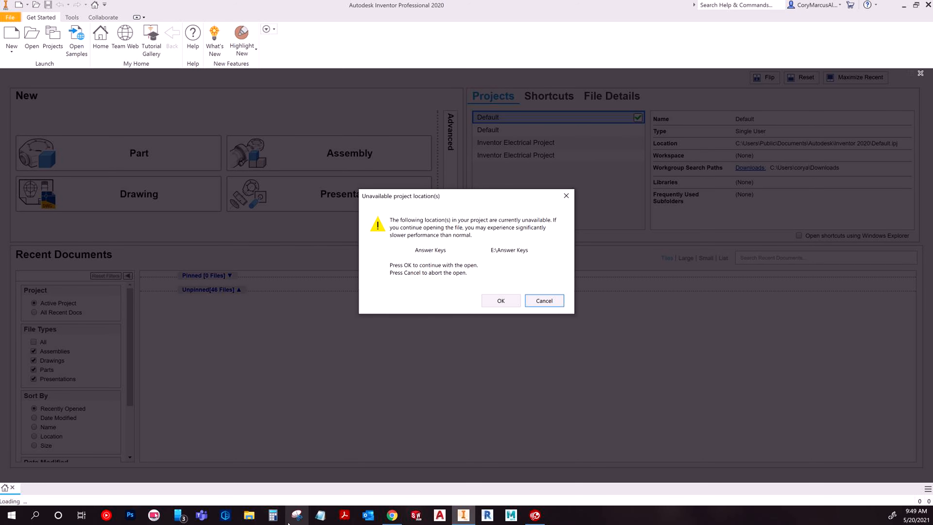
left_click(502, 304)
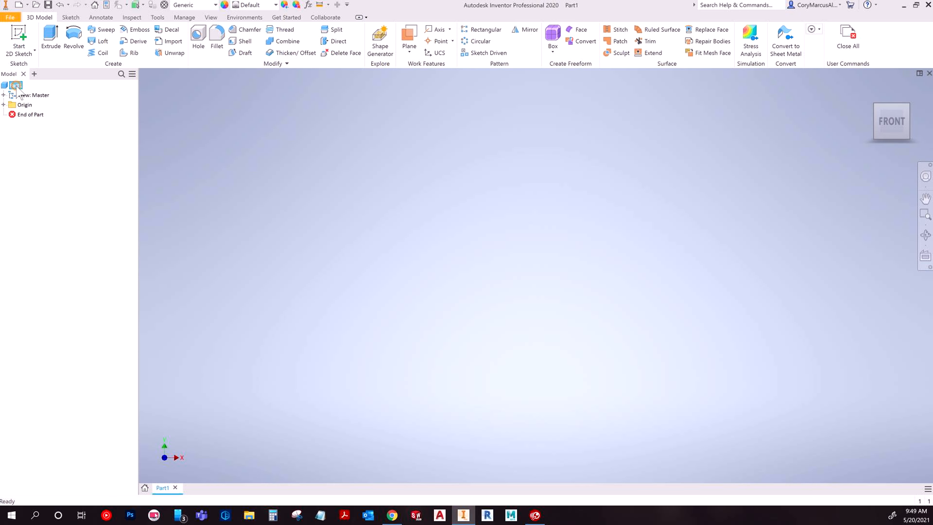
Examine the general iProperties of the new part
right_click(16, 87)
left_click(46, 174)
left_click_drag(400, 117, 407, 112)
left_click(473, 110)
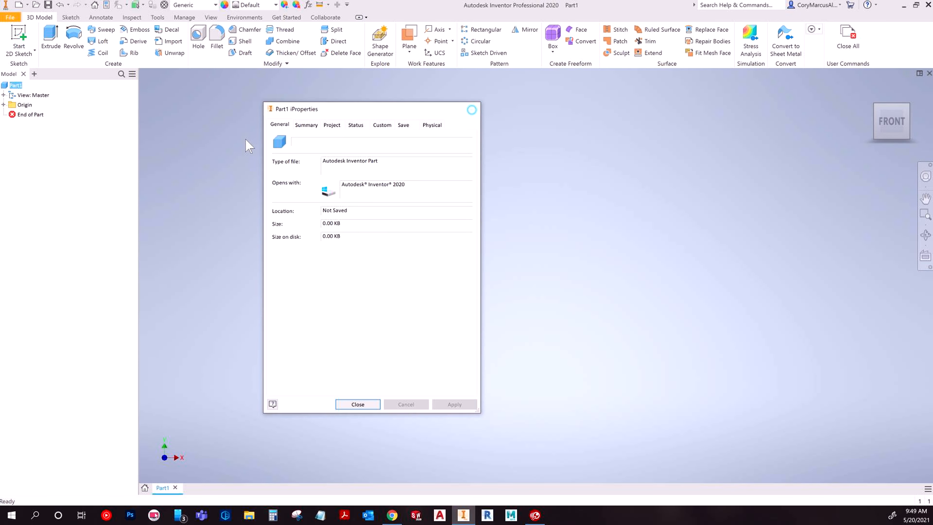
left_click(47, 222)
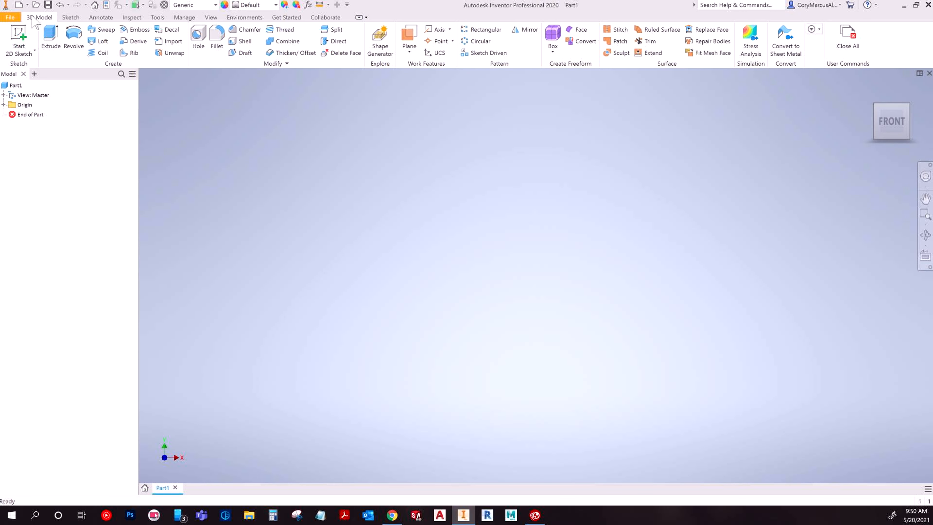
Preview the origin planes available for a 2D sketch and examine the ViewCube options, leaving both without changes
left_click(18, 39)
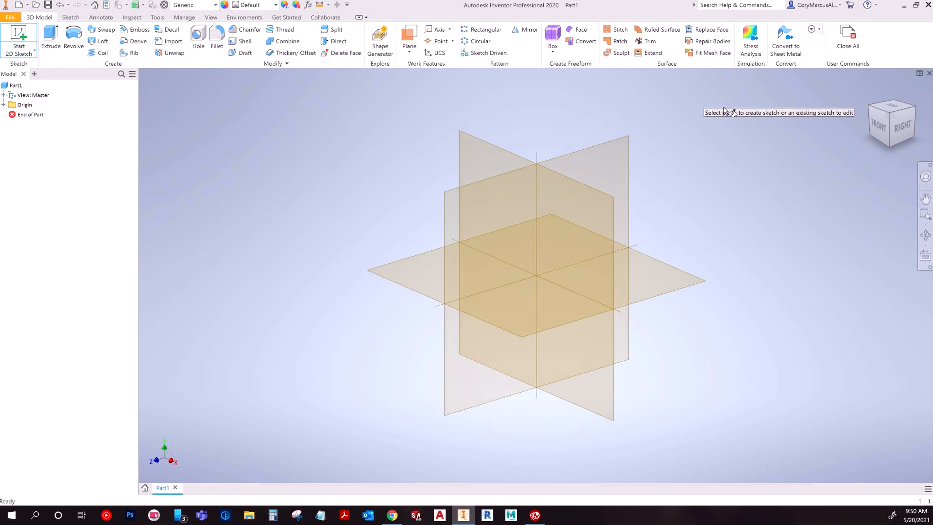
key("Escape")
right_click(894, 127)
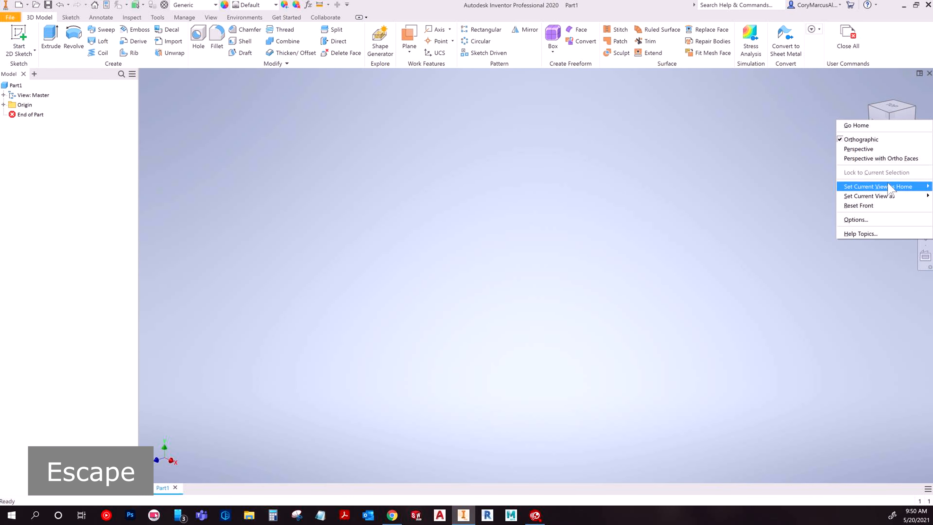
left_click(867, 217)
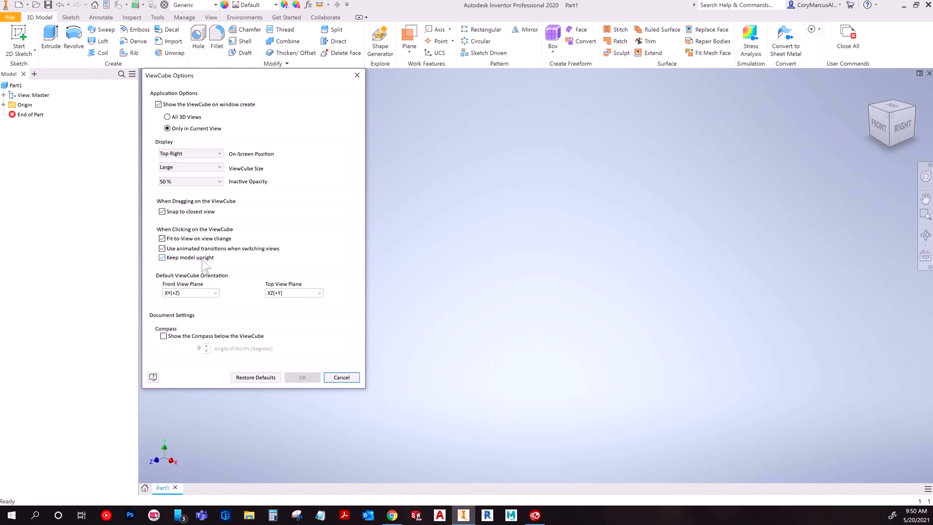
key("Escape")
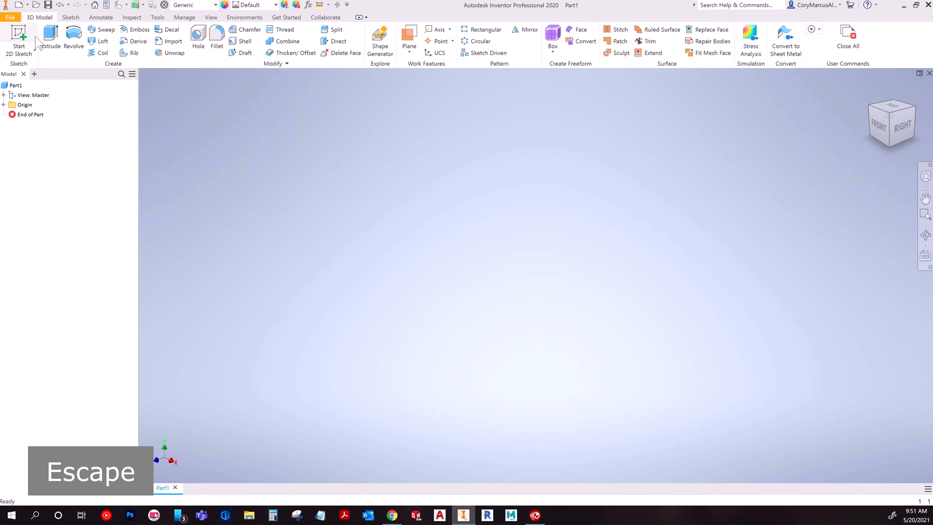
Start a new 2D sketch on the front-facing XY plane
left_click(24, 37)
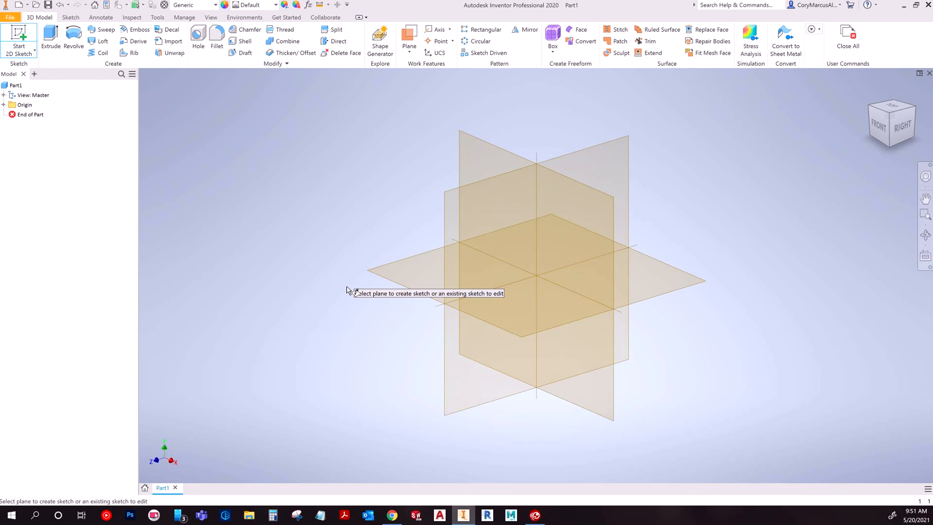
left_click(469, 134)
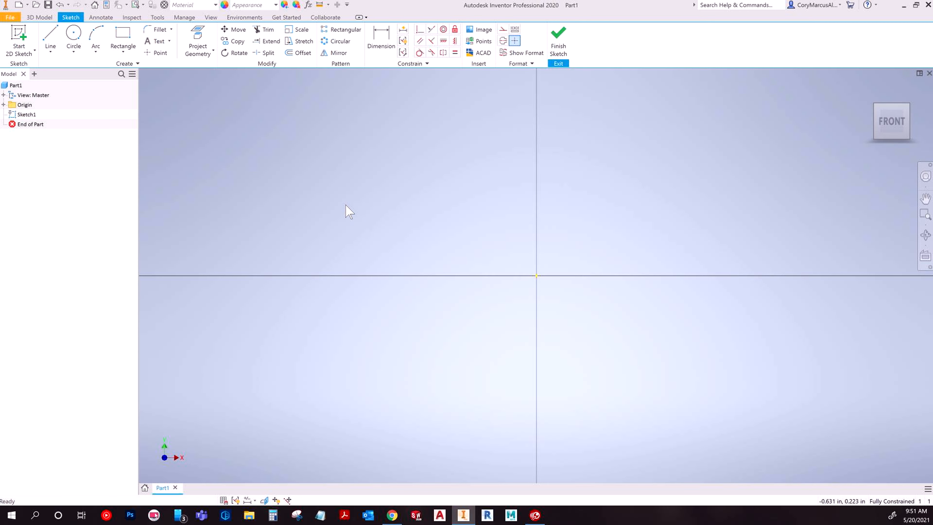
Draw a closed rectangle about 0.27 in wide and 0.24 in high with lines, up and right of the origin
left_click(50, 37)
middle_click_drag(436, 207, 340, 234)
left_click(566, 238)
left_click(566, 166)
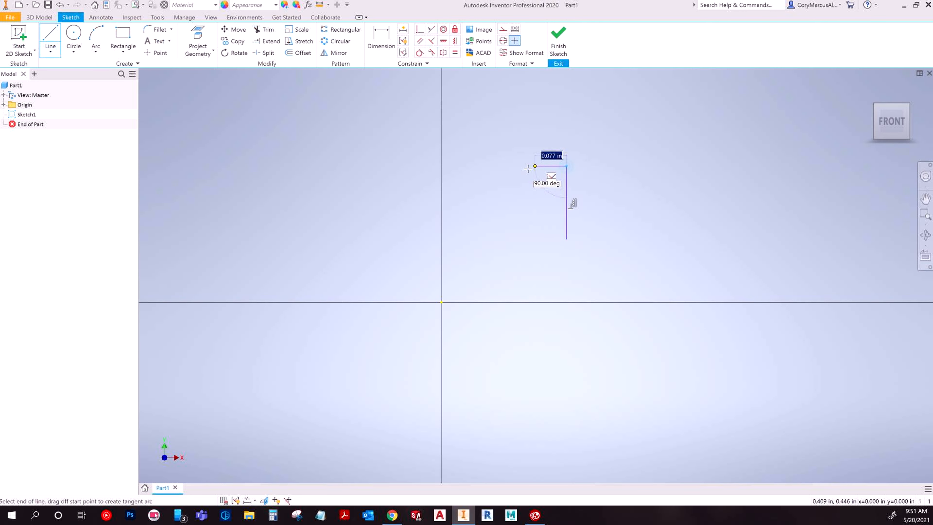
left_click(486, 166)
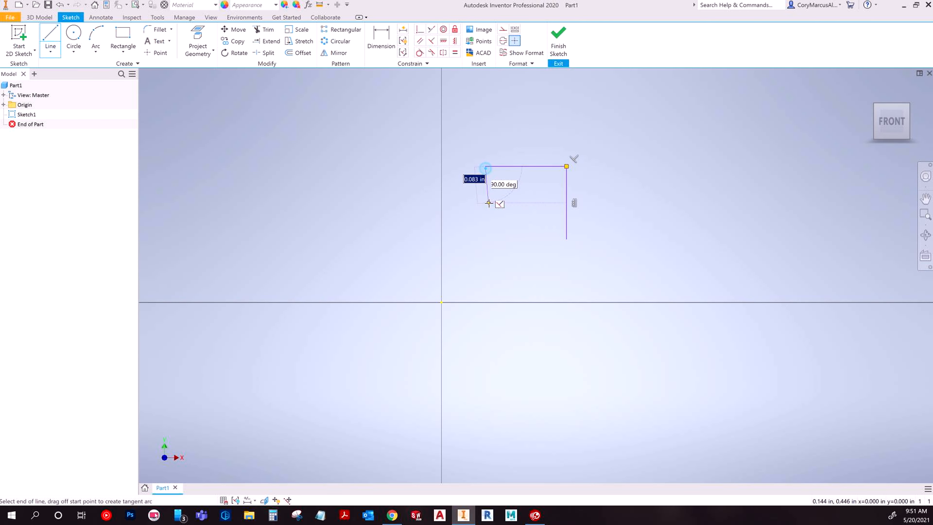
left_click(486, 239)
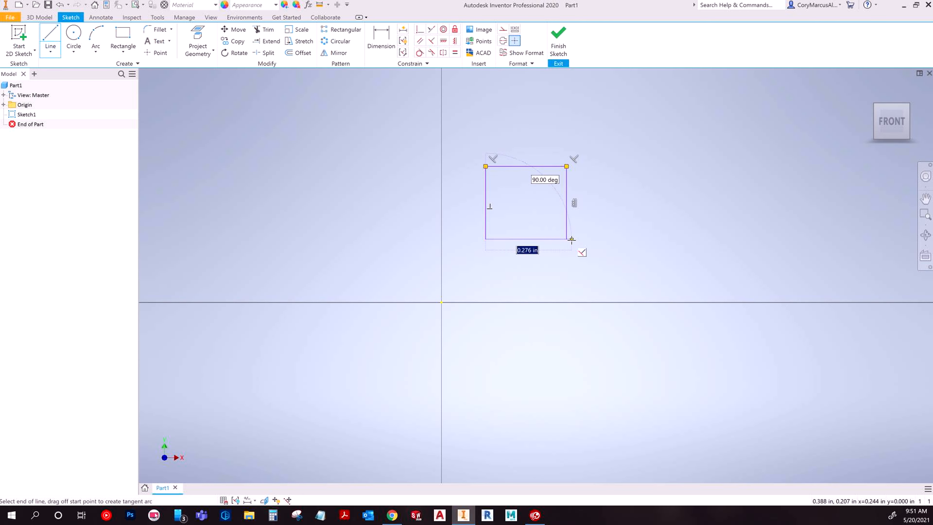
left_click(581, 248)
key("Escape")
key("Escape")
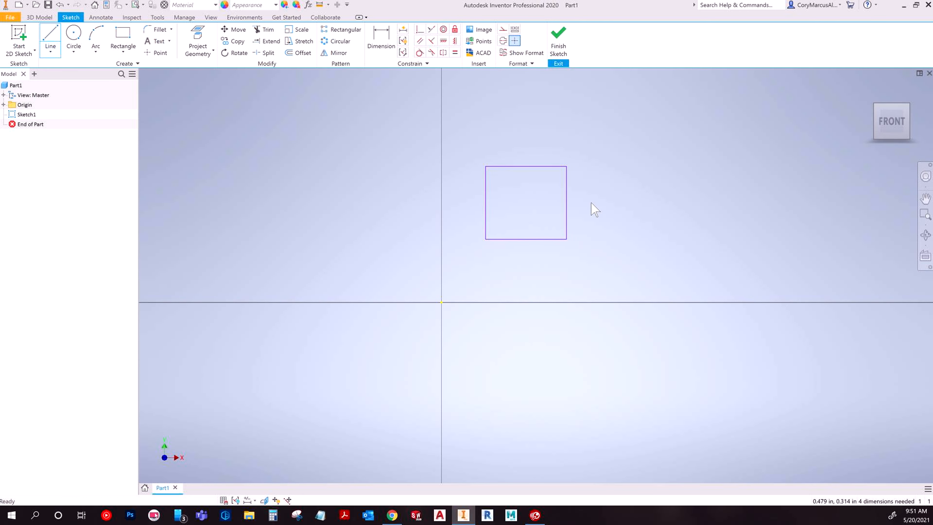
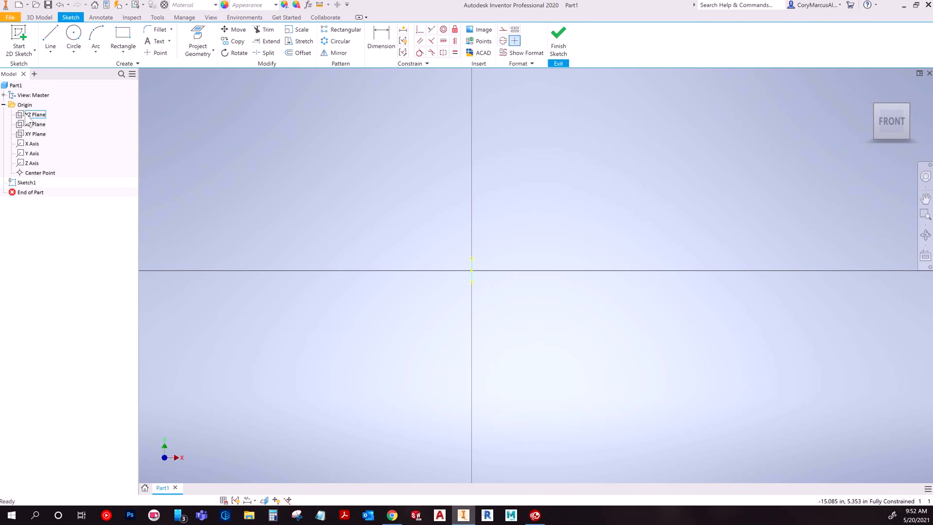
Draw a closed rectangle about 1.1 in wide and 0.8 in high with lines, starting at the sketch origin
scroll(471, 288, "down", 1)
scroll(463, 235, "down", 1)
middle_click_drag(463, 235, 429, 273)
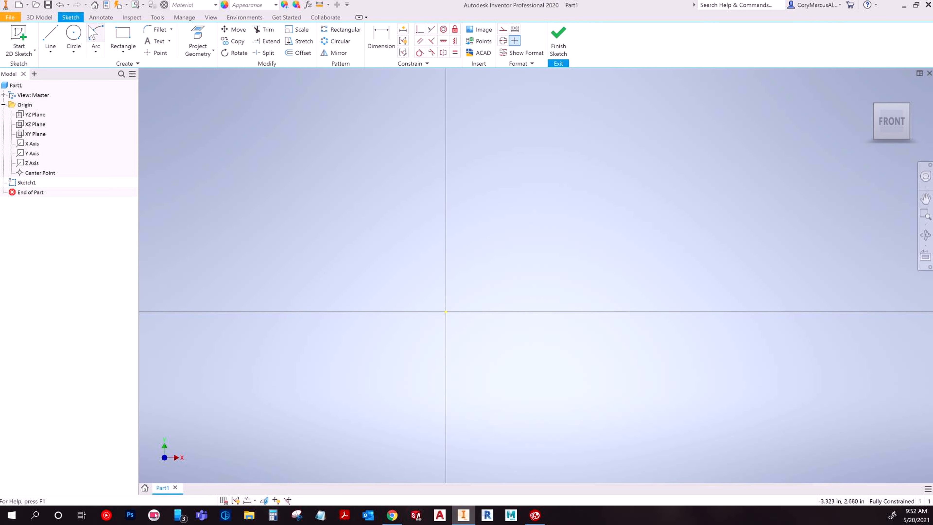
left_click(50, 36)
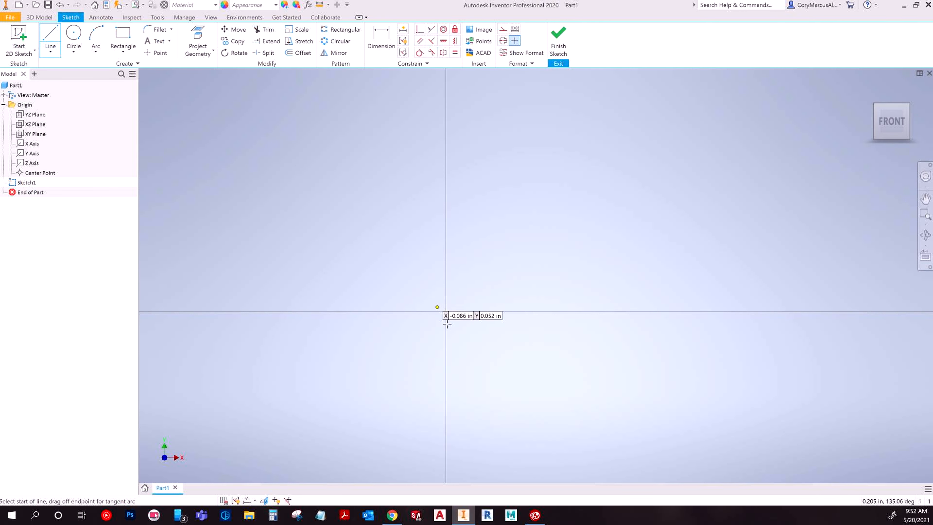
left_click(453, 311)
left_click(562, 312)
left_click(563, 226)
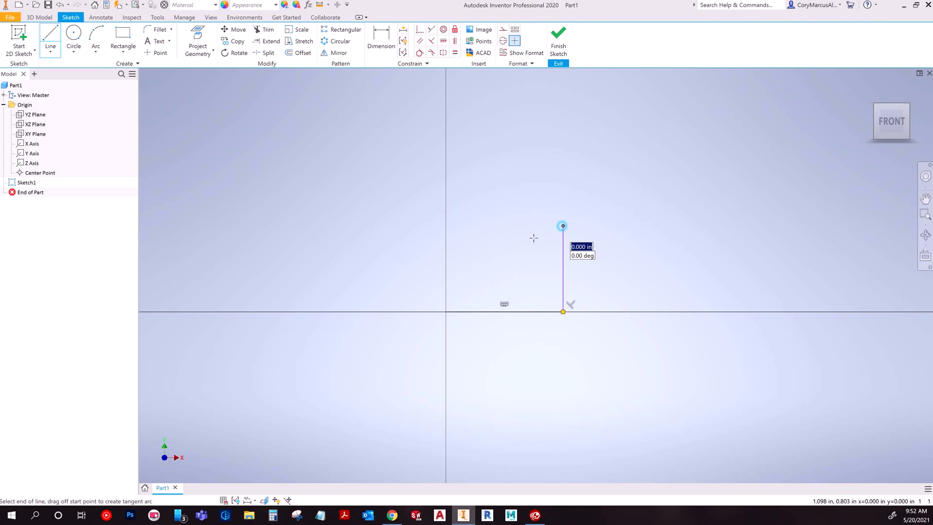
left_click(446, 226)
left_click(446, 311)
key("Escape")
key("Escape")
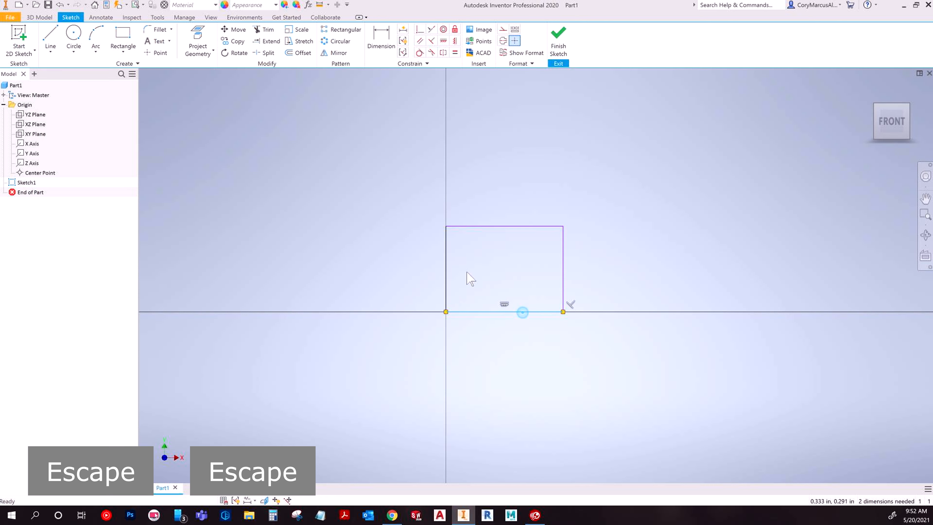
left_click(475, 384)
key("Escape")
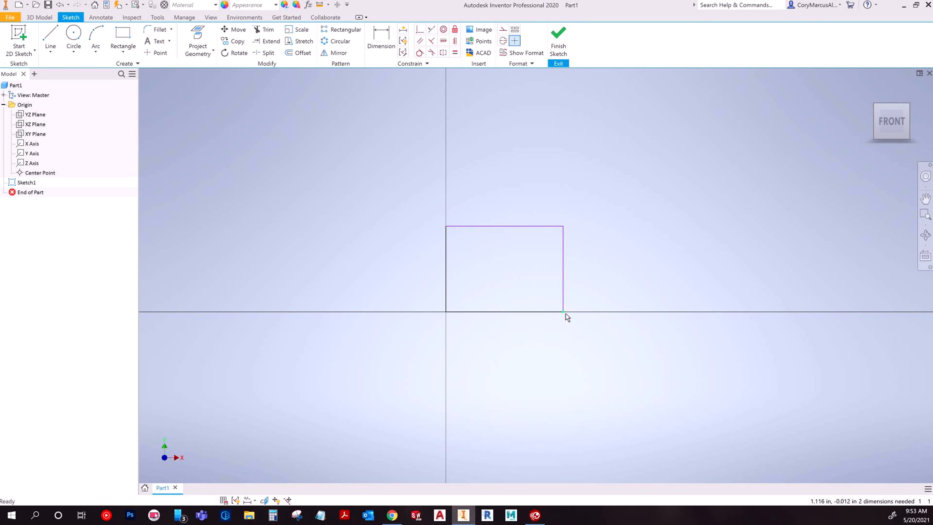
Show all constraints on the sketched rectangle
left_click(235, 500)
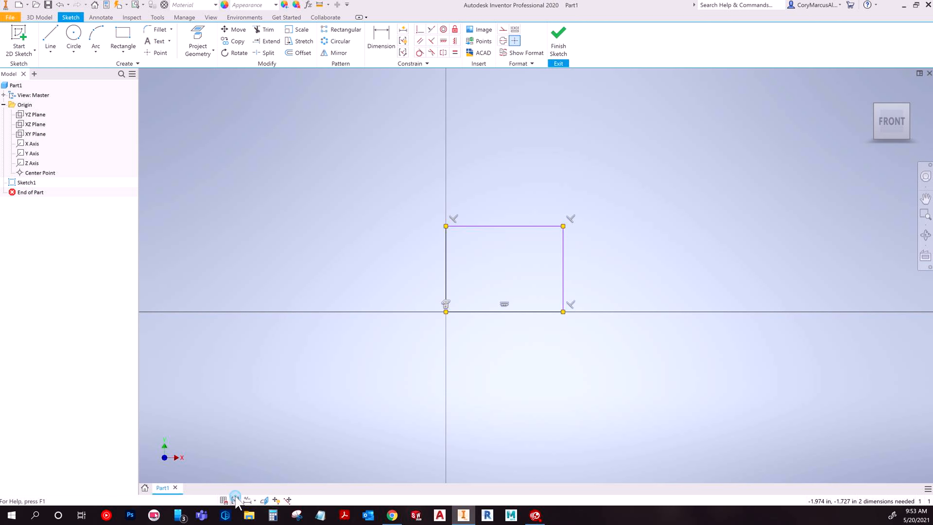
left_click(235, 498)
left_click(235, 498)
Delete all four lines of the rectangle at the origin
left_click_drag(637, 368, 547, 184)
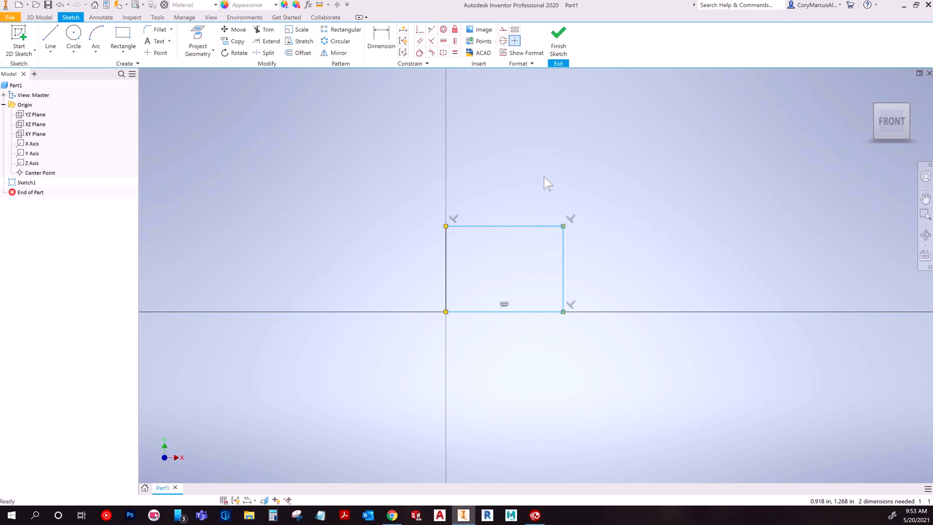
key("Delete")
left_click_drag(501, 255, 404, 228)
key("Delete")
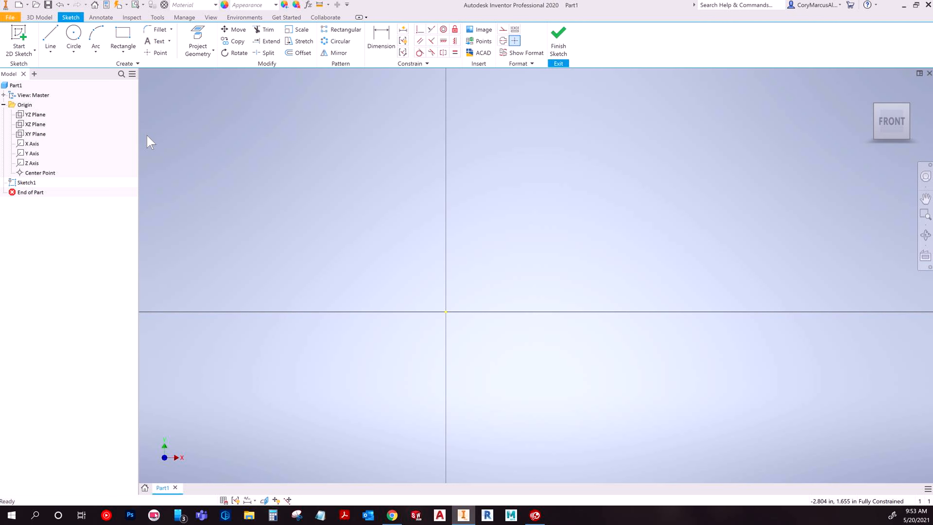
left_click(51, 37)
scroll(214, 244, "up", 1)
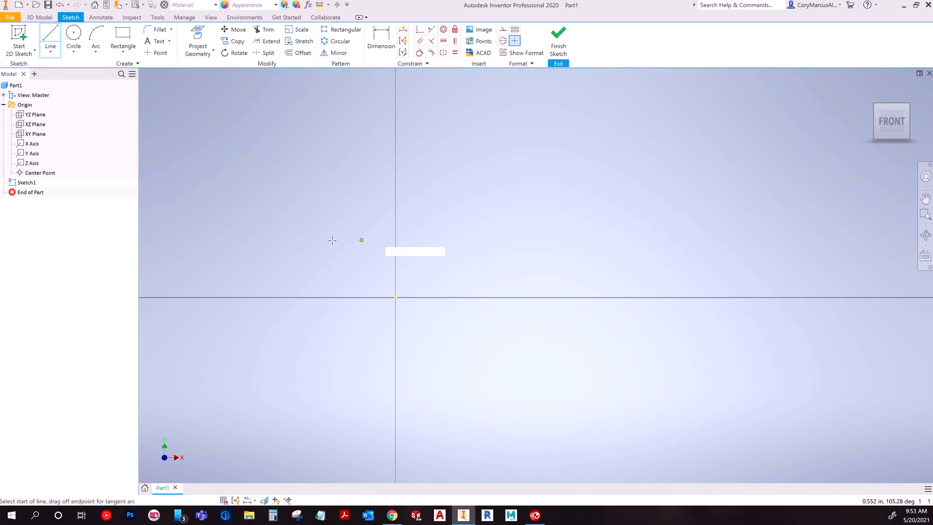
middle_click_drag(369, 240, 268, 240)
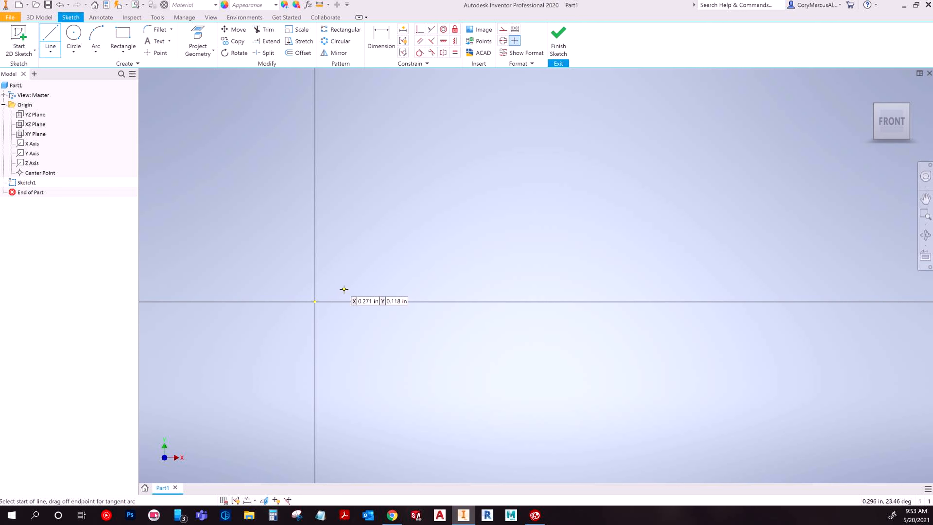
left_click(315, 302)
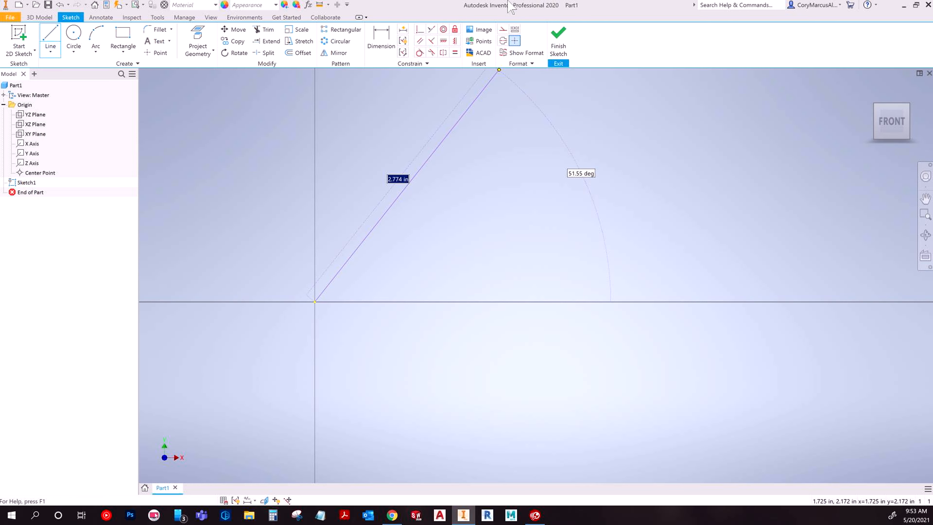
key("Escape")
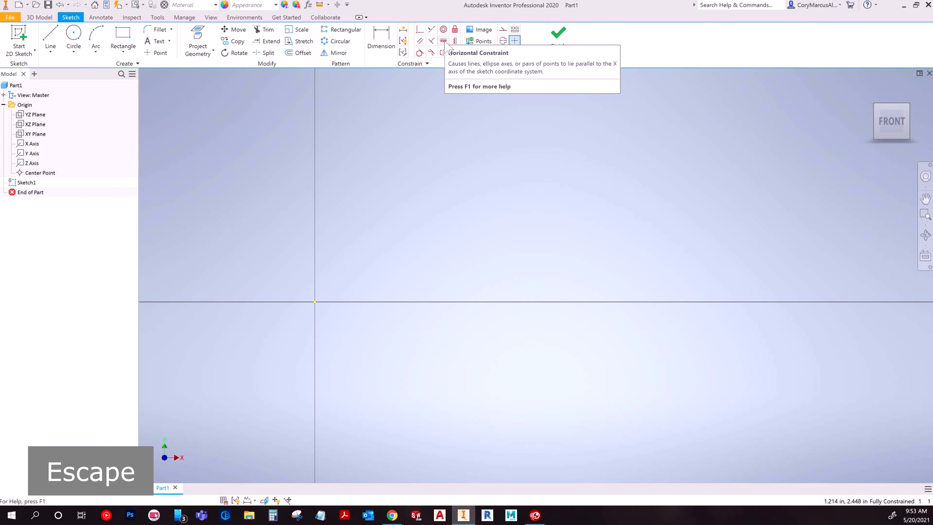
left_click(50, 33)
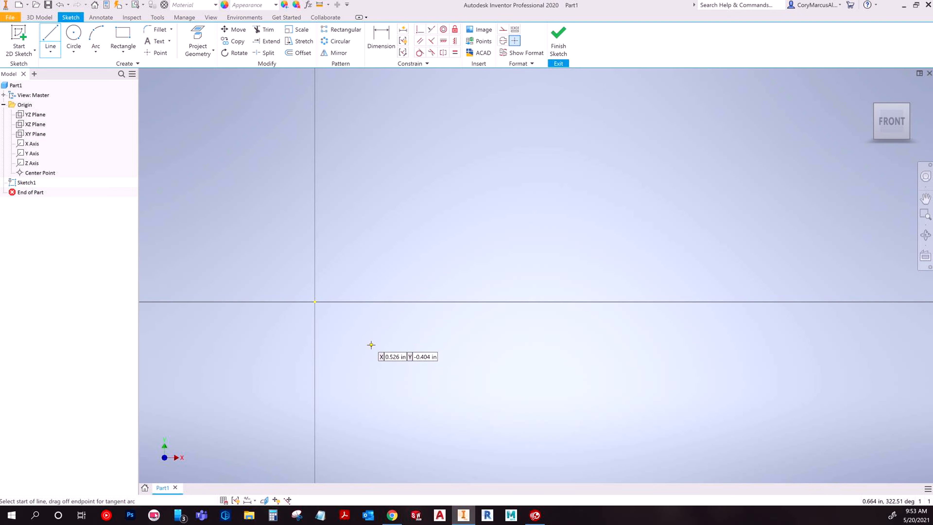
key("Escape")
Review the 2D sketch snap spacing and grid options in the part's document settings without changing them
left_click(158, 17)
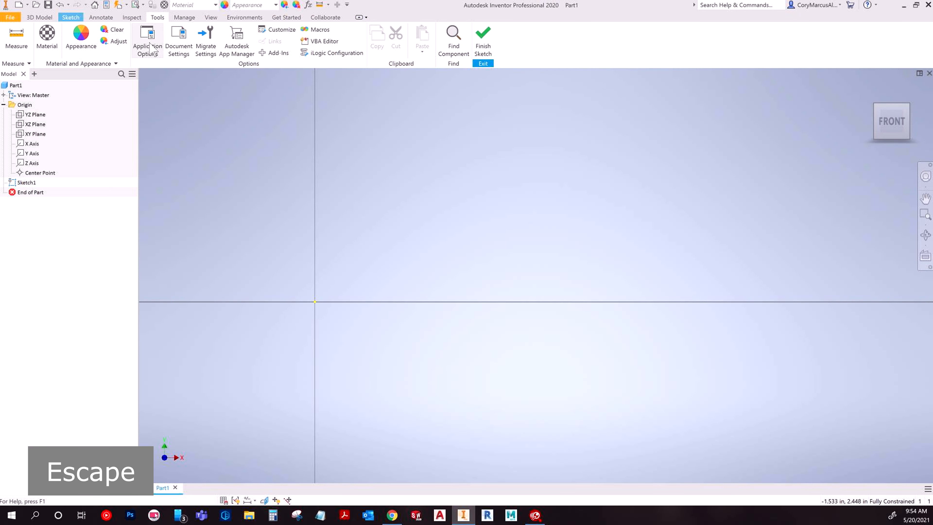
left_click(179, 41)
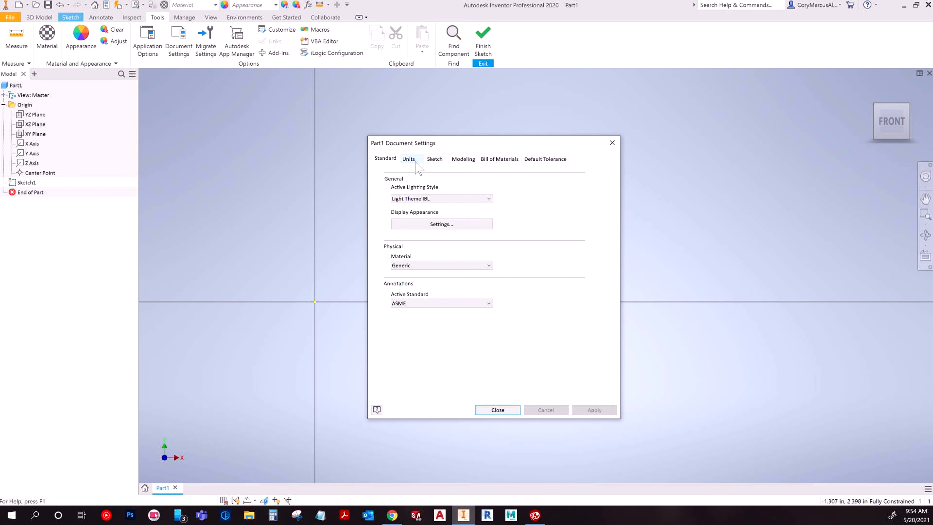
left_click(438, 162)
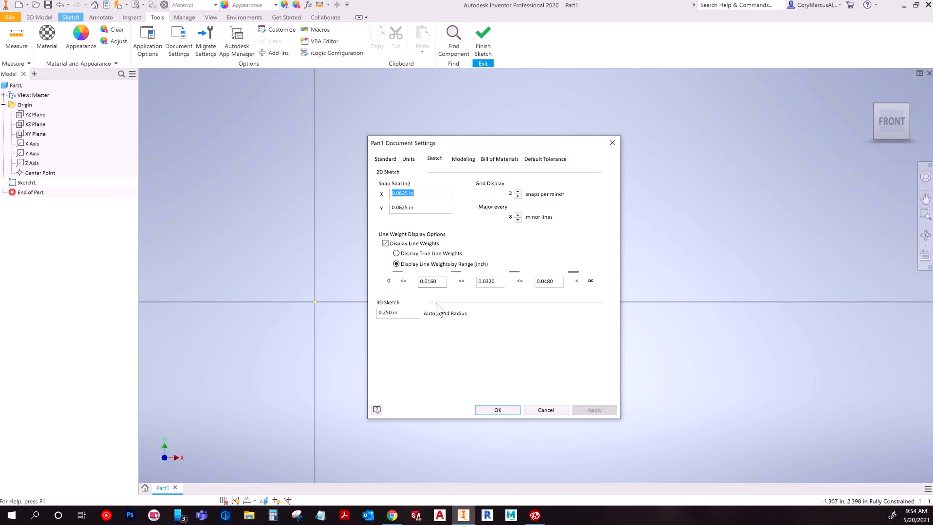
key("Escape")
key("Escape")
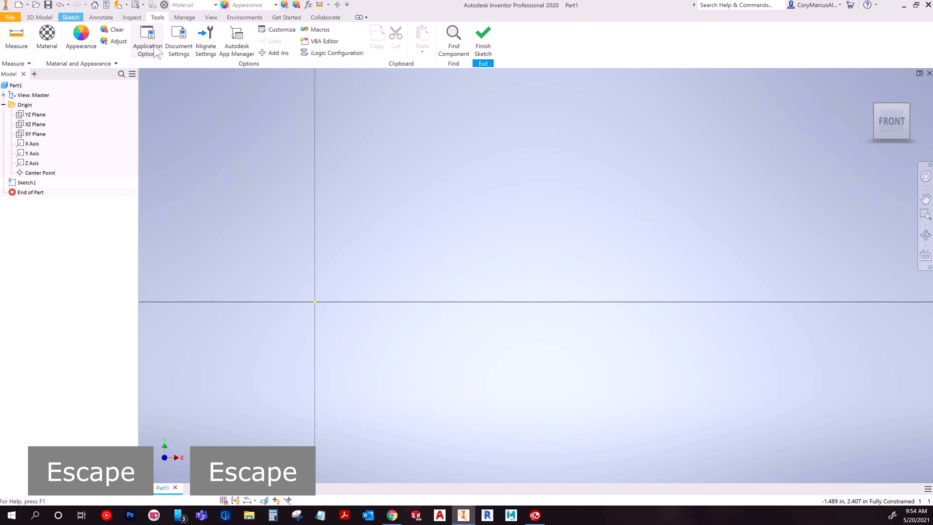
Examine the general and inference constraint settings for 2D sketches in the application options, leaving them unchanged
left_click(151, 47)
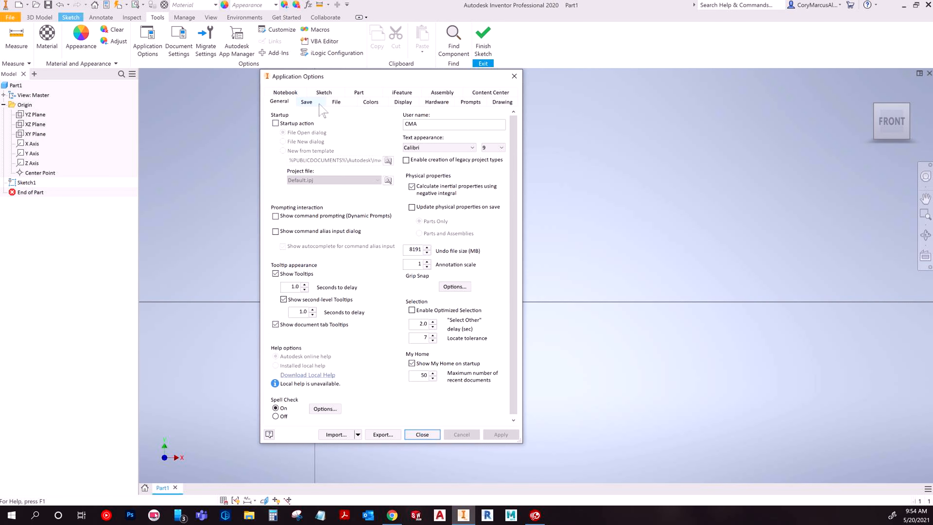
left_click(324, 92)
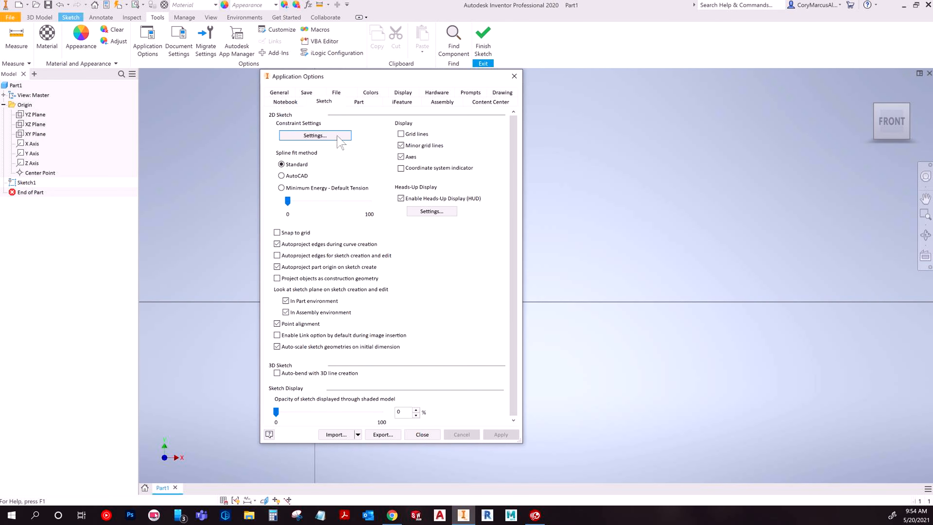
left_click(318, 136)
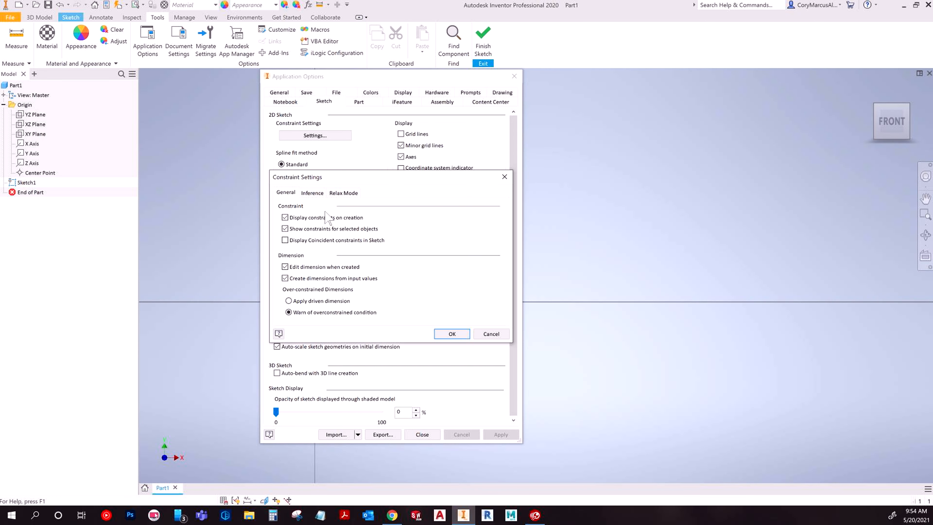
left_click(313, 193)
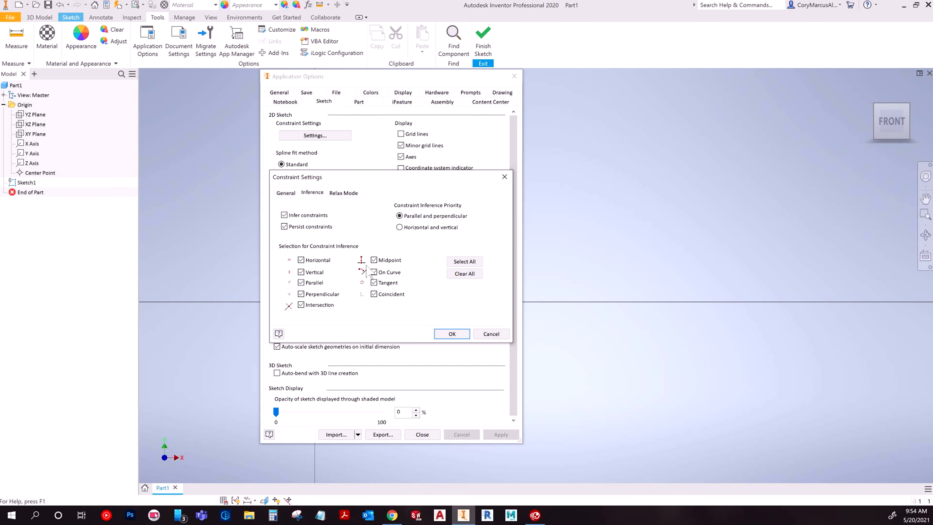
left_click(490, 333)
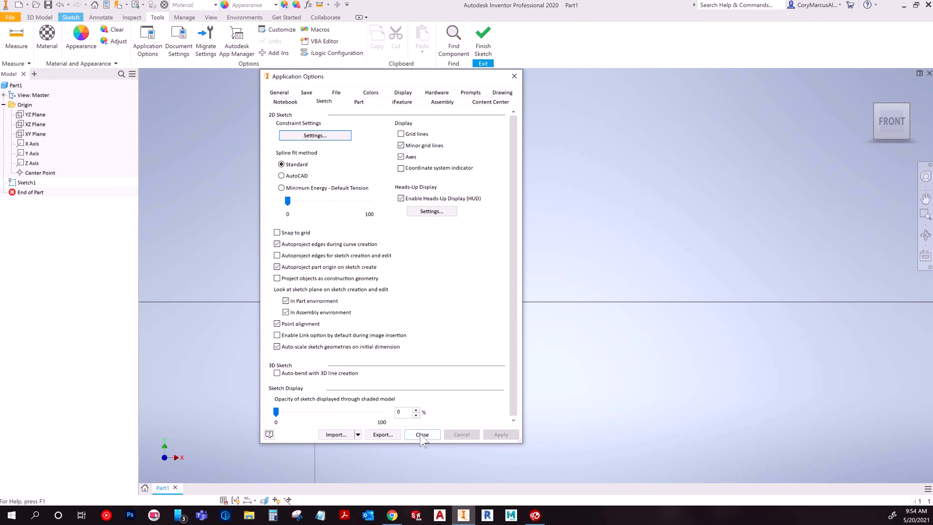
left_click(422, 434)
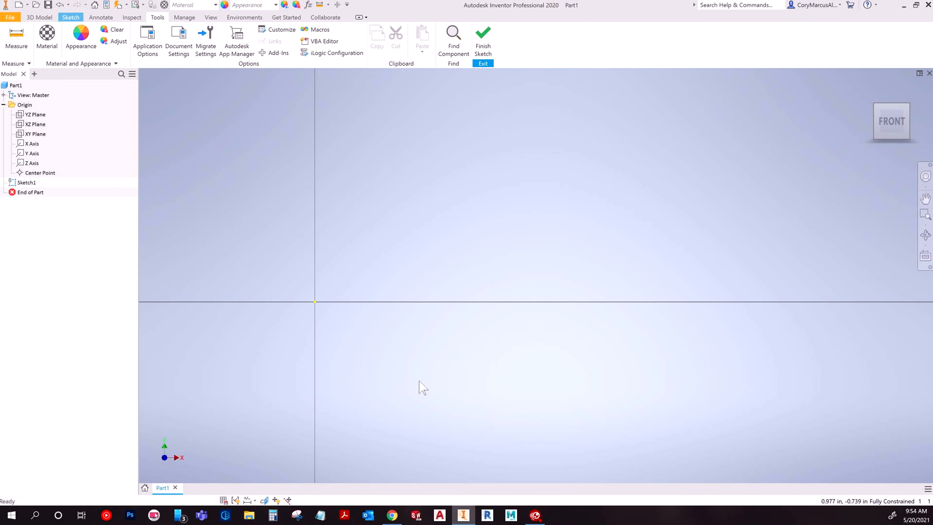
Draw a horizontal line about 0.9 in long above and right of the origin, and a perpendicular line about 0.67 in up from its right end
left_click(40, 19)
left_click(73, 18)
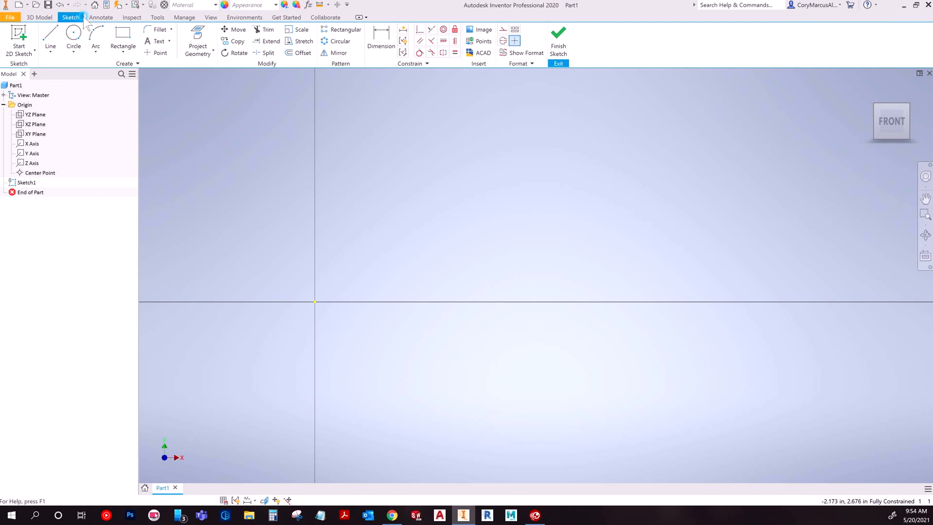
left_click(50, 38)
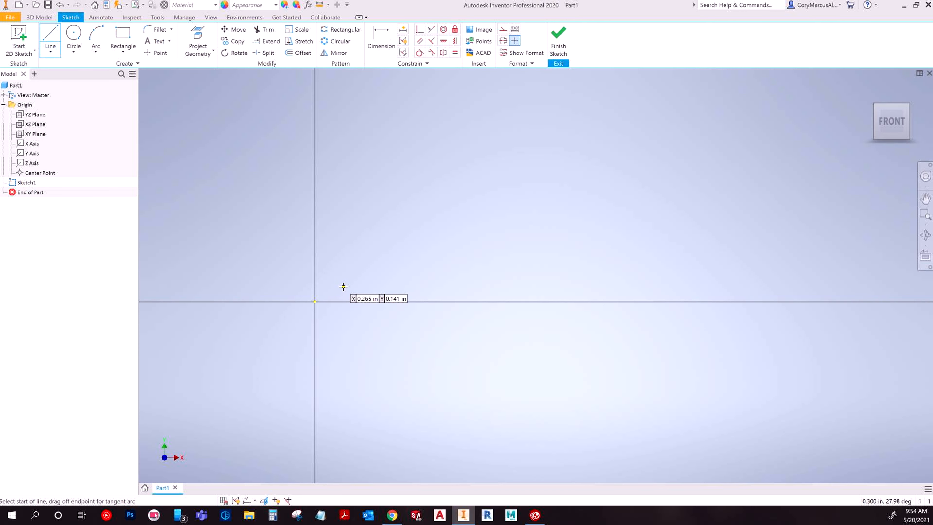
left_click(349, 277)
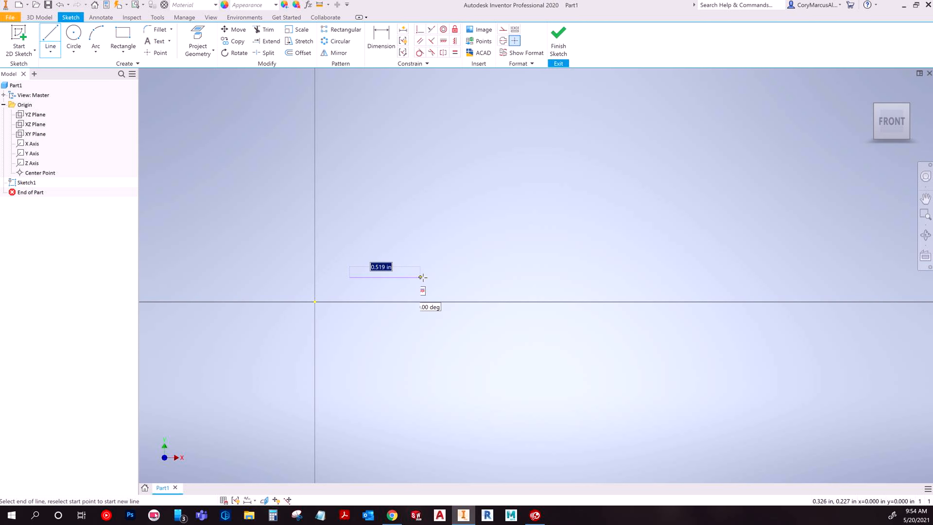
left_click(446, 278)
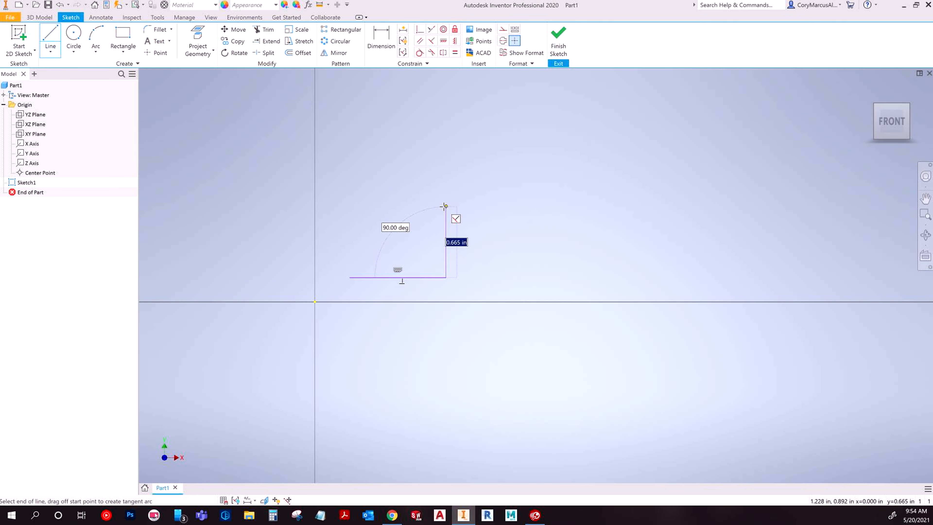
left_click(445, 207)
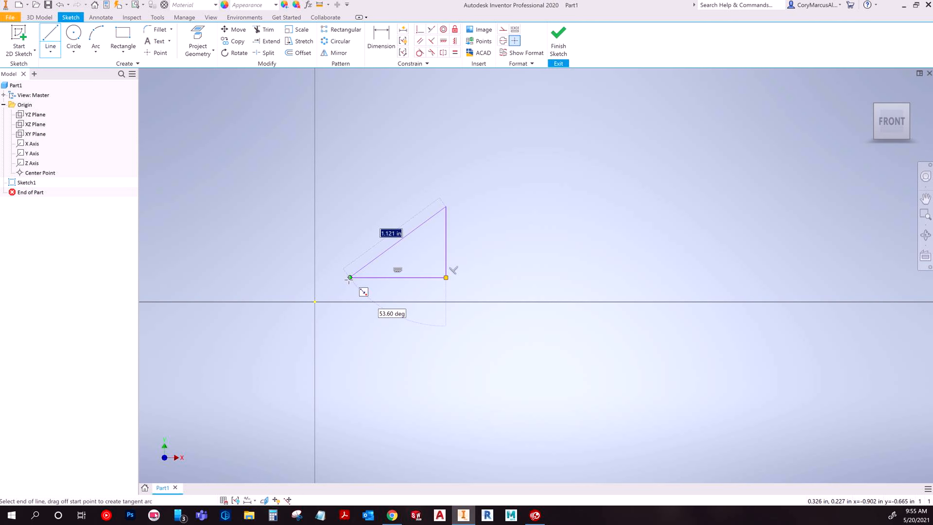
key("Escape")
key("Escape")
Delete both of the connected perpendicular lines
left_click_drag(474, 292, 412, 225)
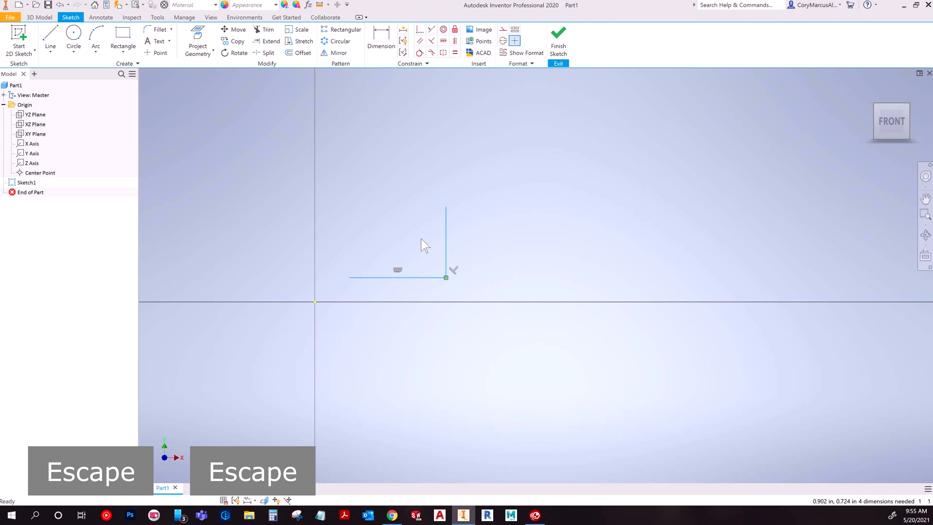
key("Delete")
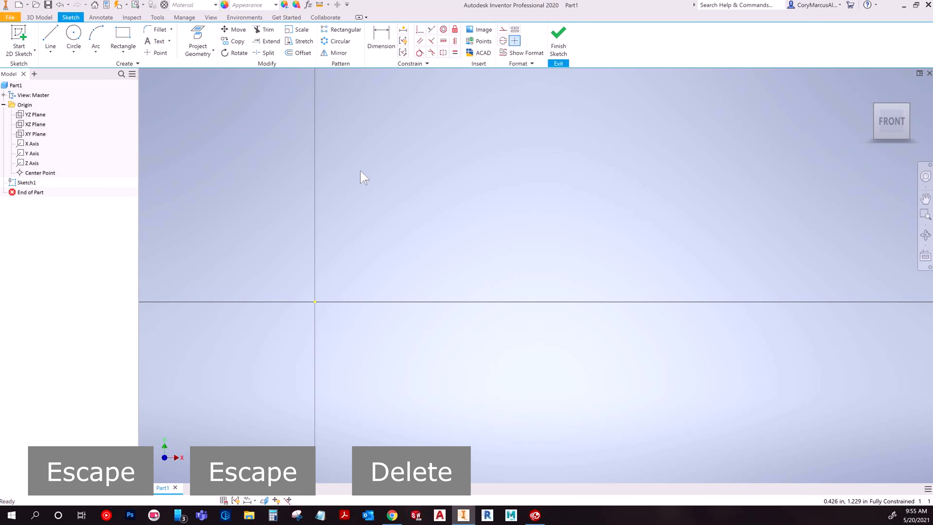
key("l")
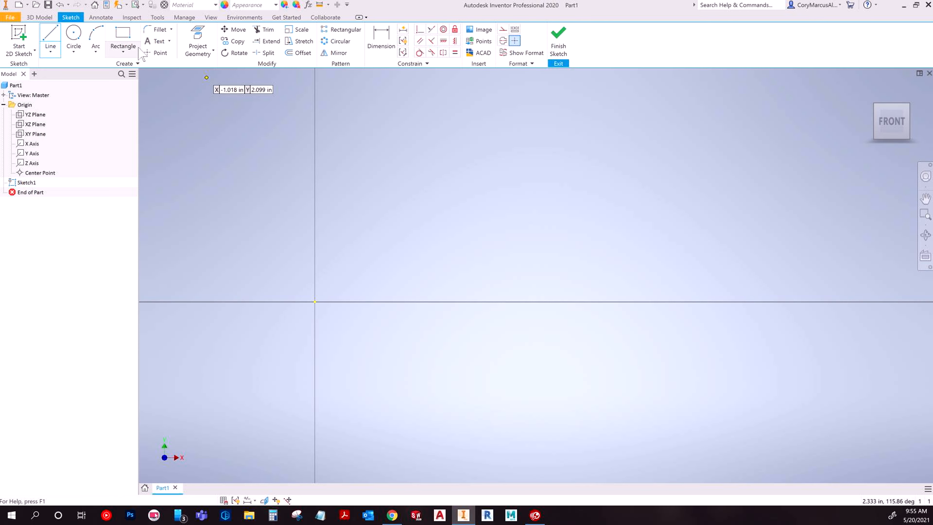
left_click(128, 64)
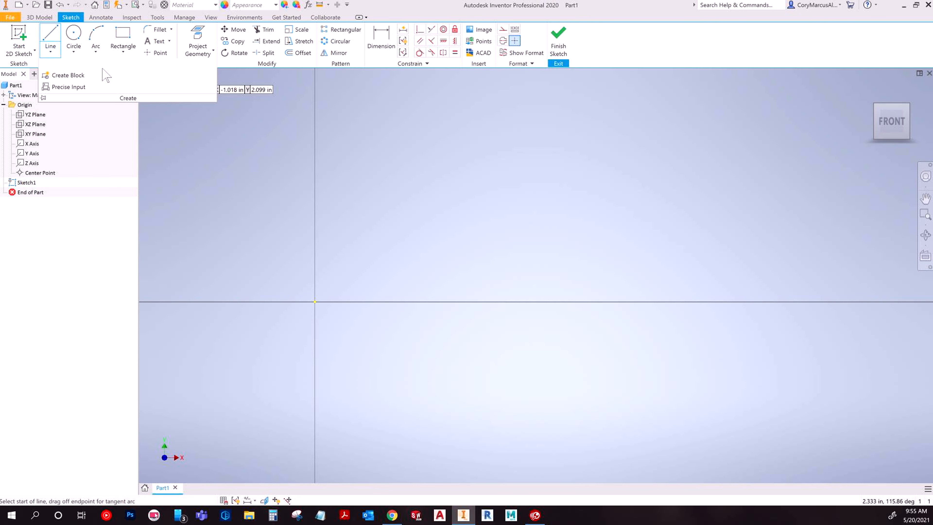
key("Escape")
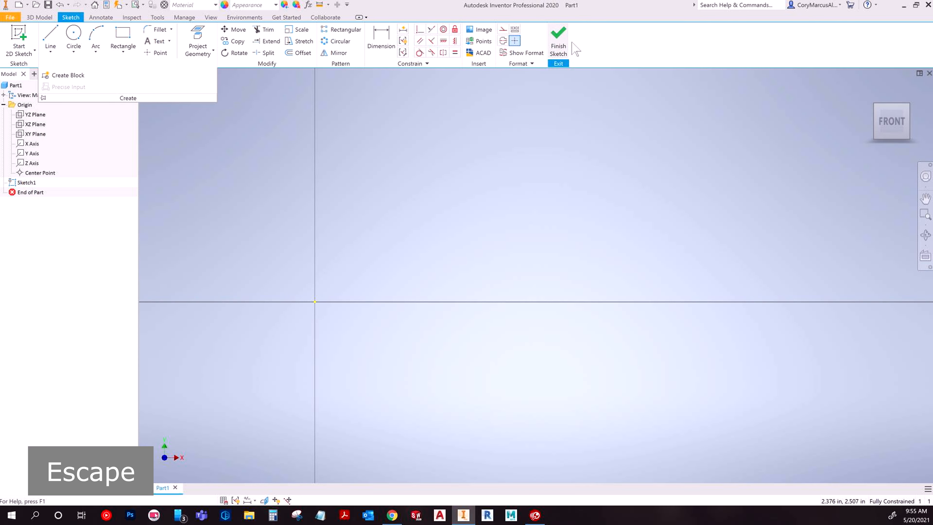
Draw a closed irregular six-sided outline of slanted lines right of the origin, spanning both sides of the horizontal axis
left_click(51, 39)
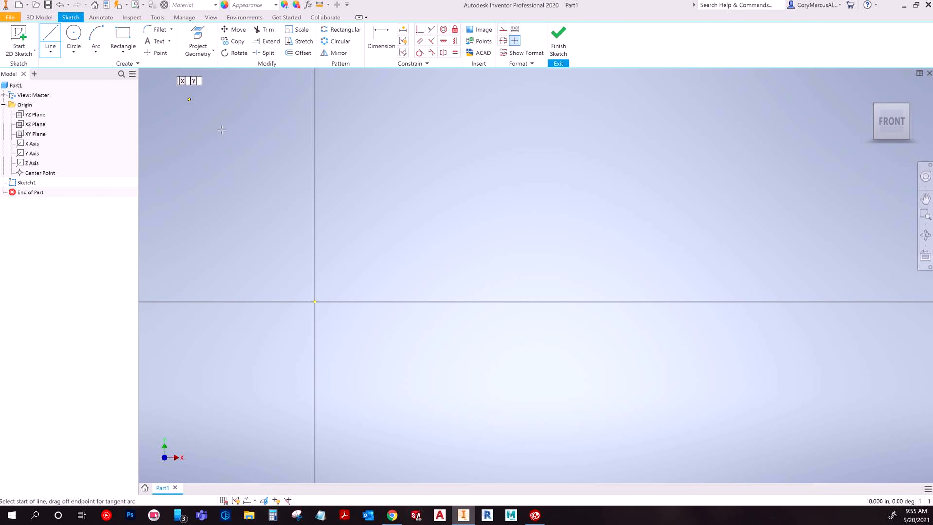
left_click(361, 228)
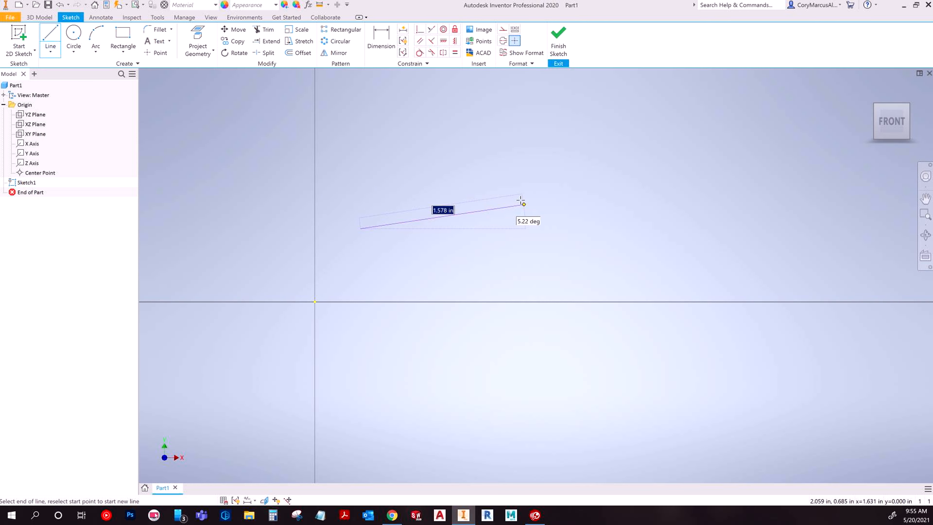
left_click(512, 173)
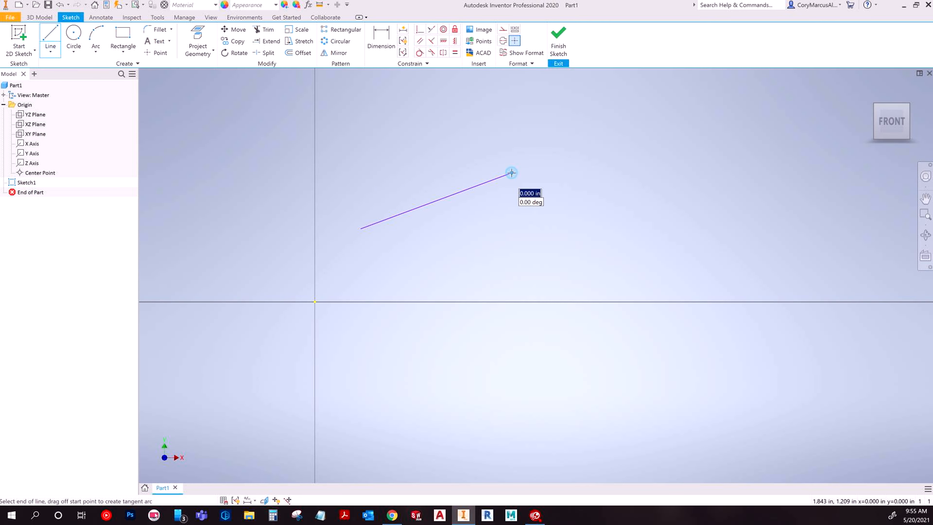
left_click(645, 223)
left_click(632, 360)
left_click(472, 385)
left_click(381, 324)
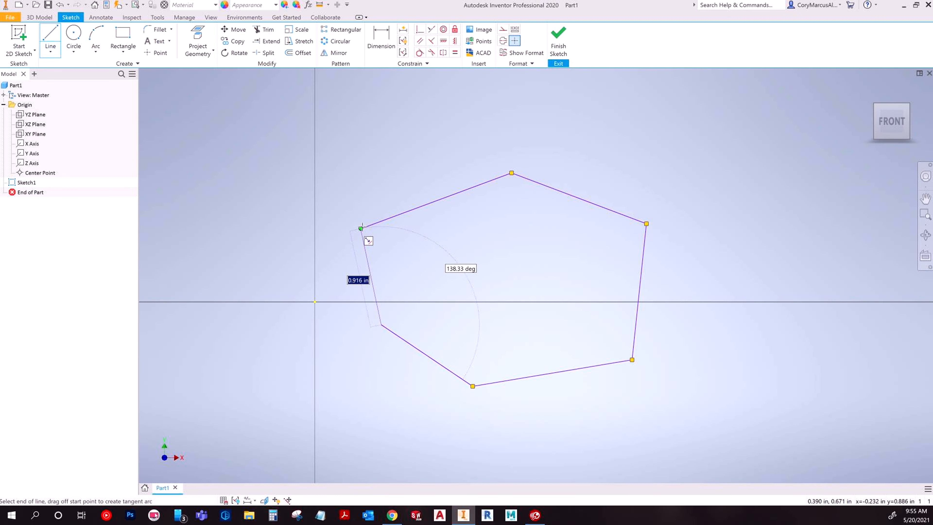
left_click(361, 229)
key("Escape")
key("Escape")
Delete all six lines of the irregular outline
left_click_drag(754, 435, 318, 146)
key("Delete")
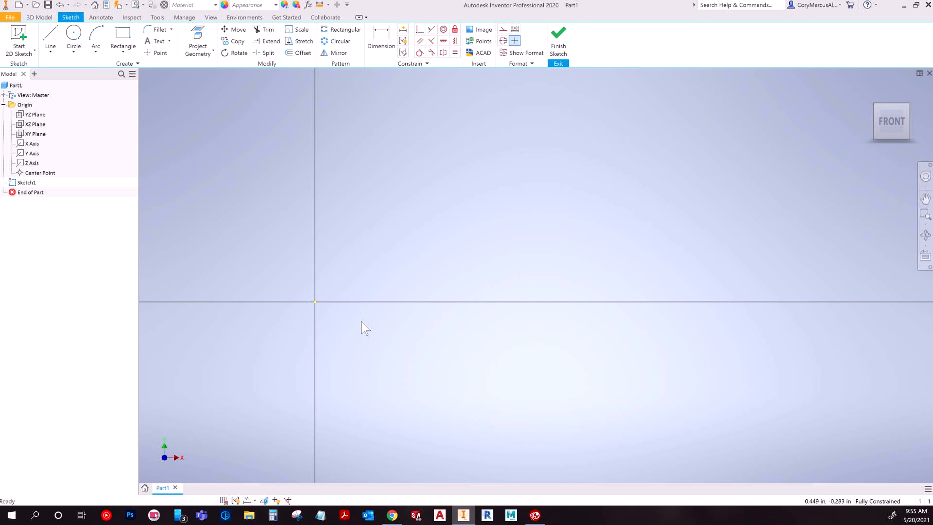
Delete the projected center point at the sketch origin
left_click_drag(371, 355, 270, 262)
key("Escape")
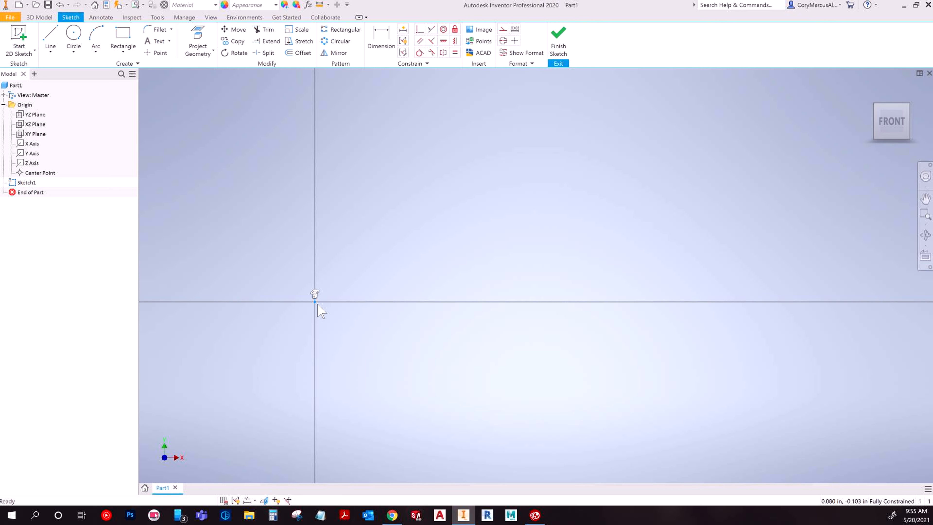
key("Delete")
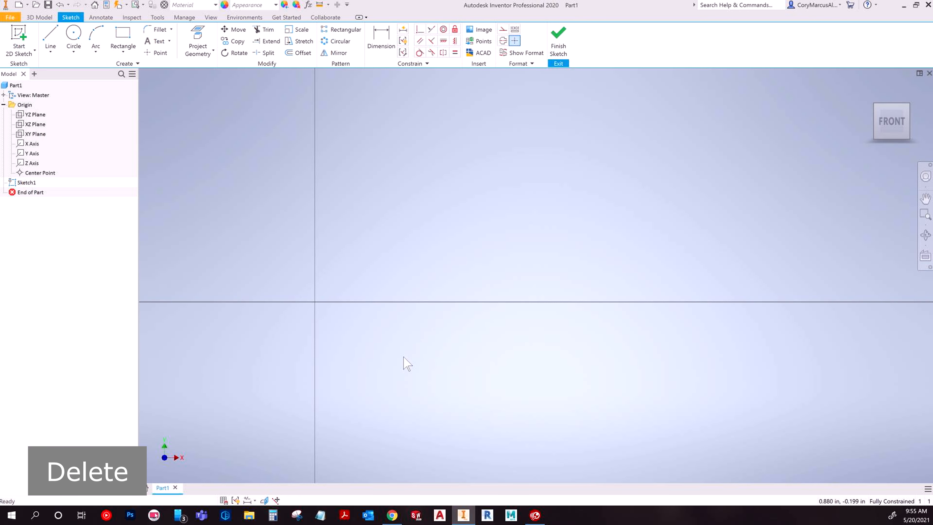
Draw a closed four-sided line outline starting at the axis intersection, and pull its starting corner up and right off the origin
left_click(51, 37)
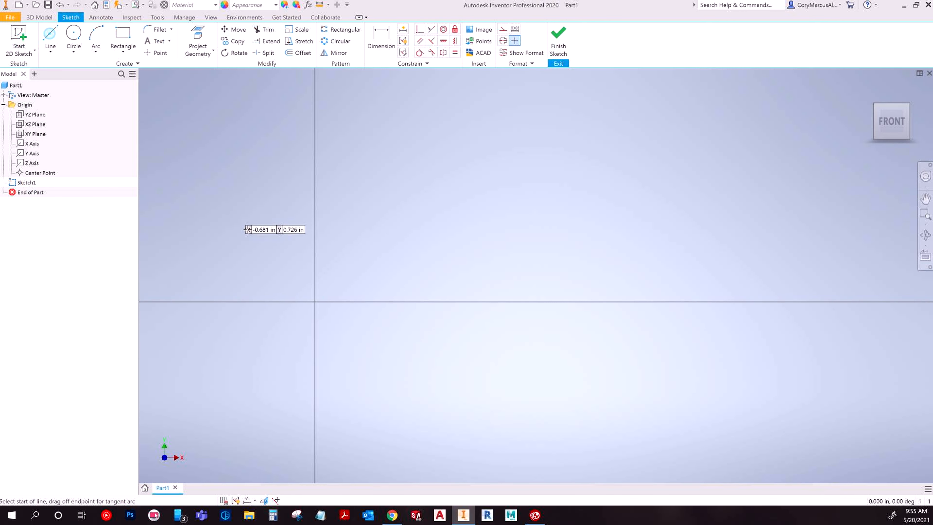
left_click(315, 302)
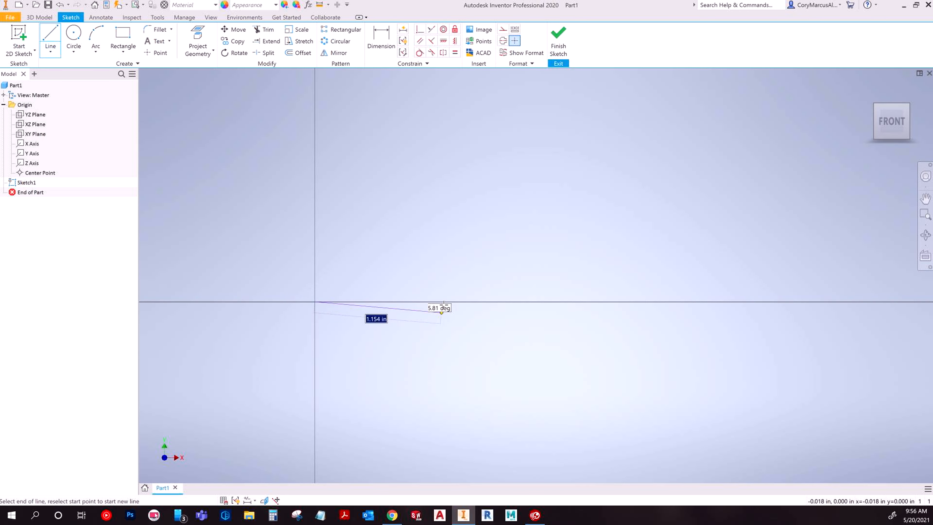
left_click(452, 283)
left_click(416, 180)
left_click(315, 183)
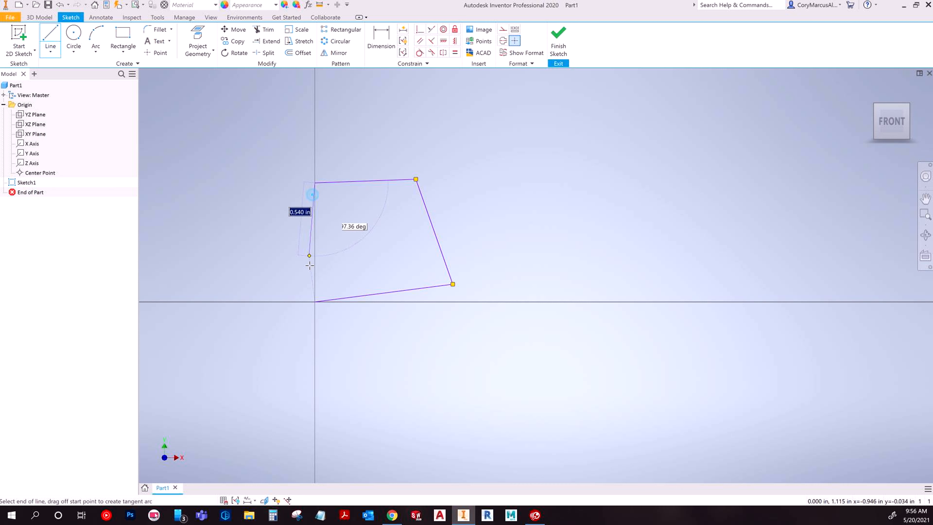
left_click(314, 302)
key("Escape")
key("Escape")
left_click_drag(317, 302, 349, 252)
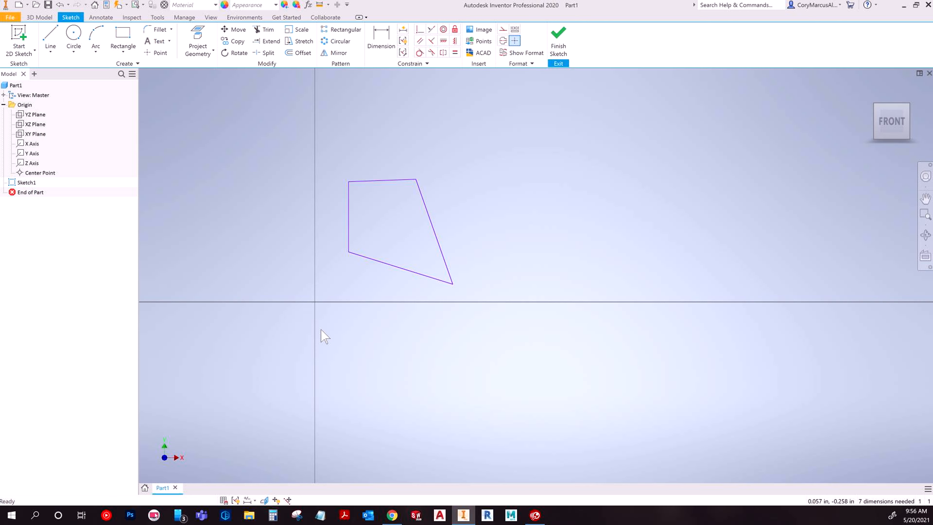
key("Escape")
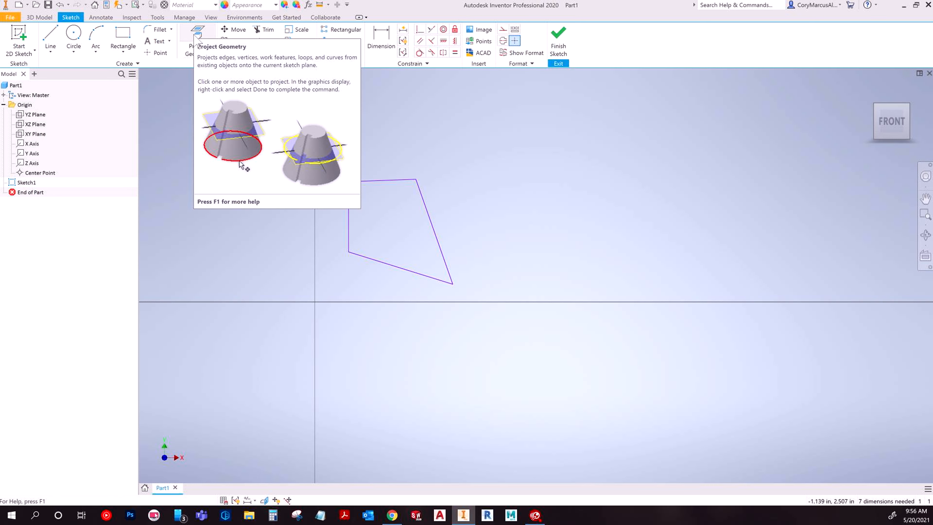
Project the part's origin Center Point into the sketch
left_click(197, 42)
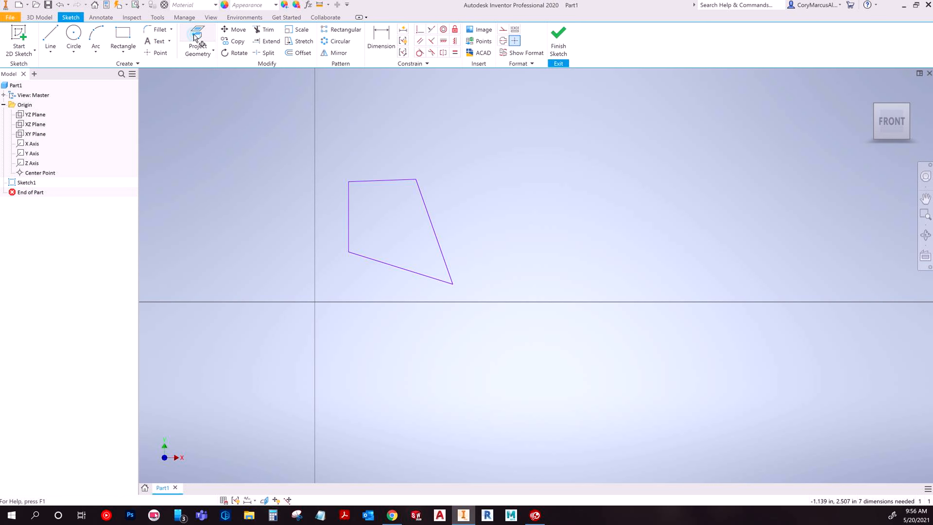
left_click(39, 173)
key("Escape")
key("Escape")
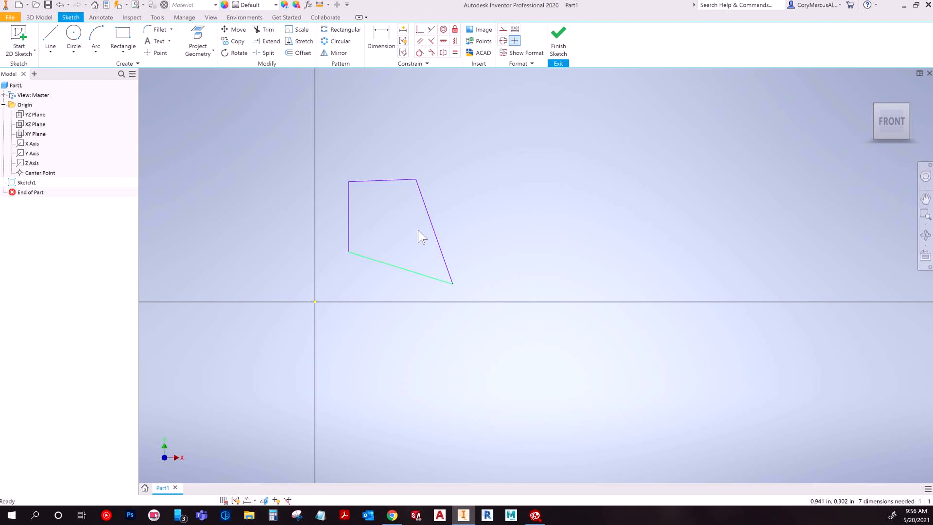
Draw a second closed four-sided line outline from the projected center point and test whether it can be moved off the origin
left_click(50, 38)
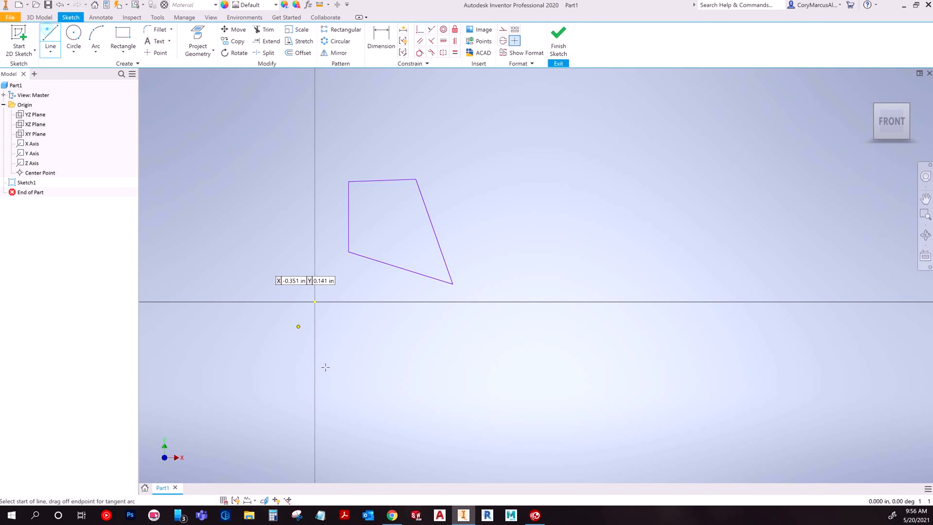
left_click(315, 302)
left_click(382, 360)
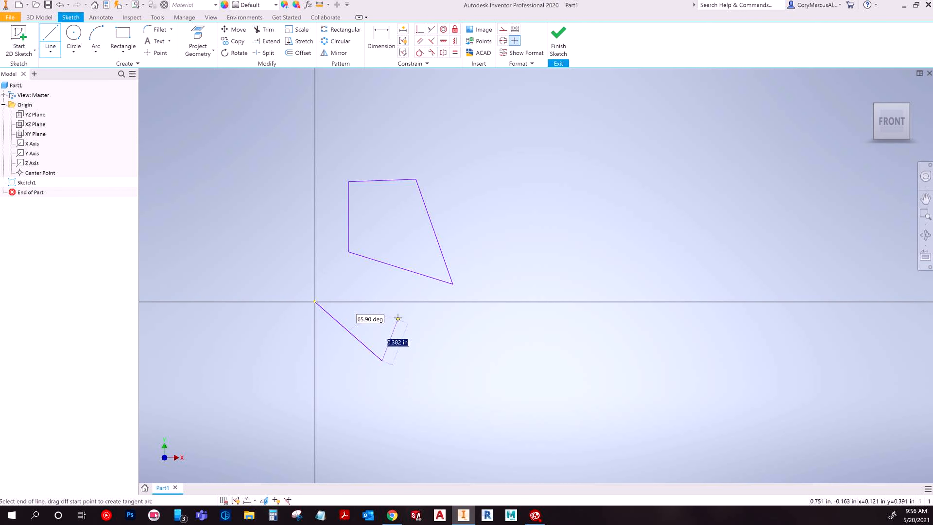
left_click(396, 317)
left_click(372, 272)
left_click(315, 302)
key("Escape")
key("Escape")
key("Escape")
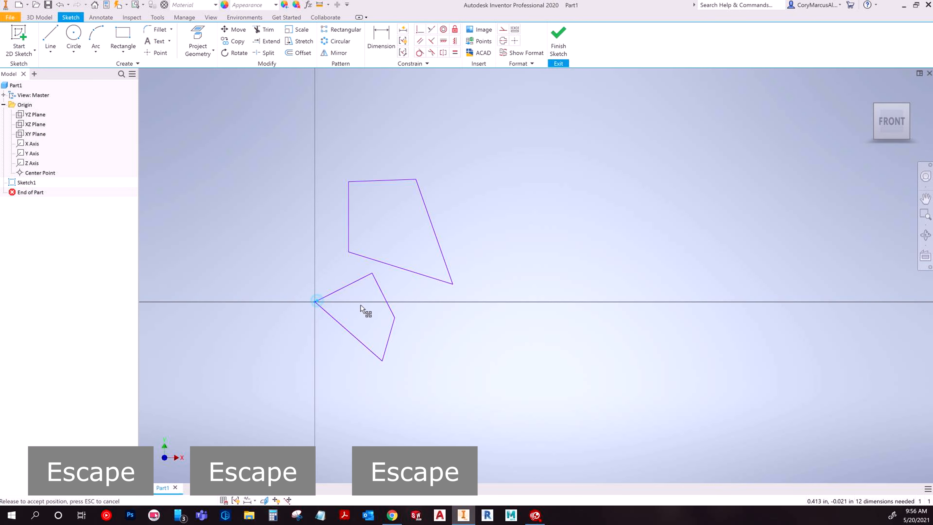
key("Escape")
Undo the second outline attached to the projected center point
key("ctrl+z")
key("ctrl+z")
key("ctrl+z")
key("ctrl+z")
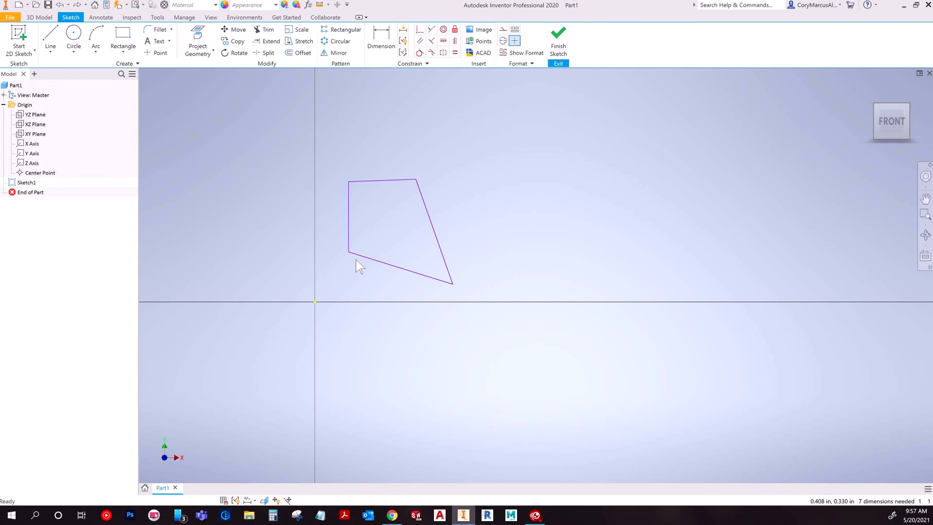
Move the remaining outline's lower-left corner onto the projected center point, and undo that move
left_click_drag(348, 252, 315, 302)
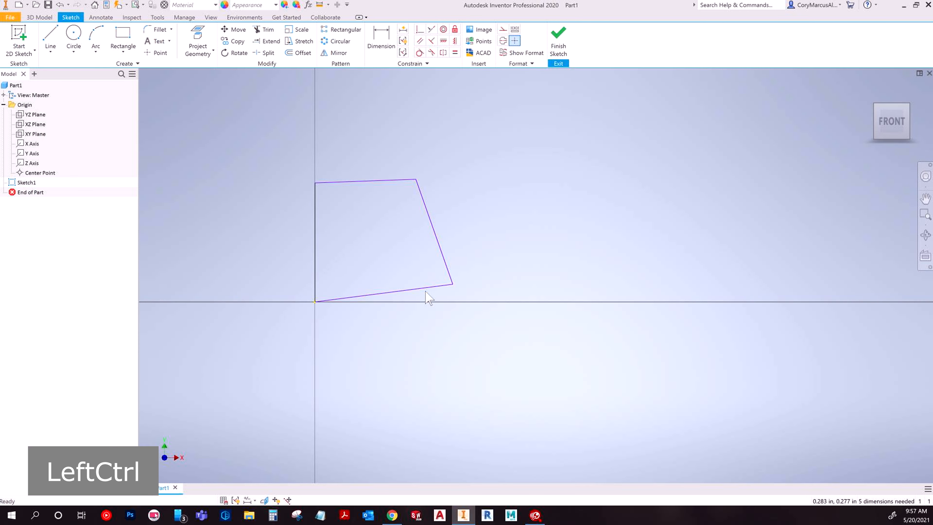
key("ctrl+z")
key("ctrl+z")
left_click(486, 338)
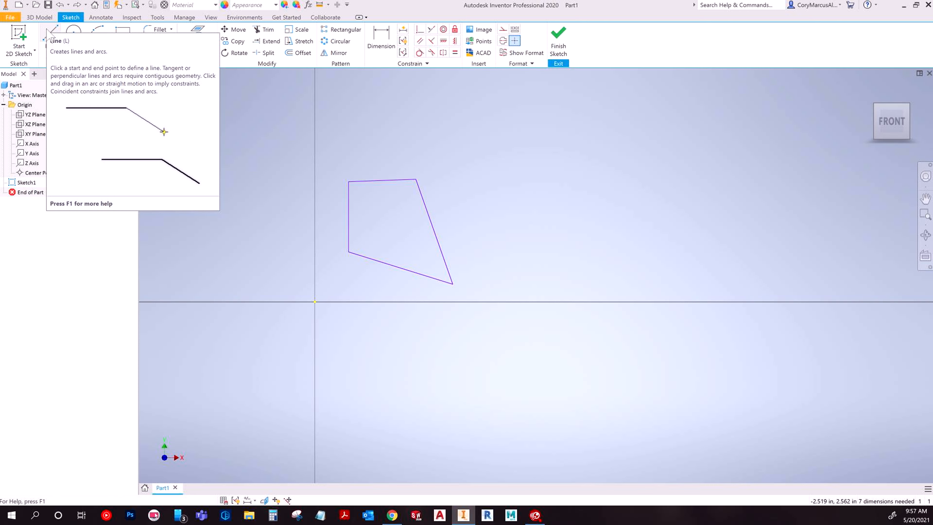
Open the online help for the Line command, read through the line and arc instructions, and return to the sketch
key("F1")
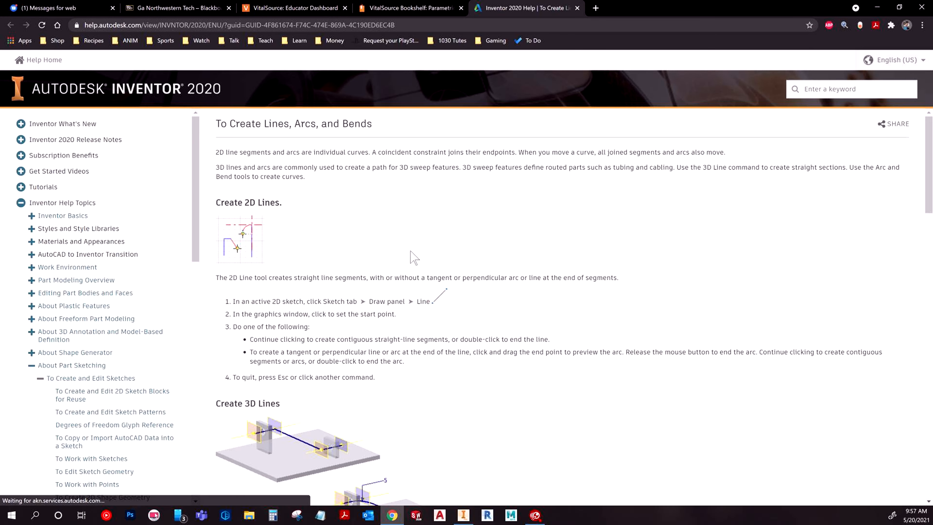
scroll(328, 317, "down", 3)
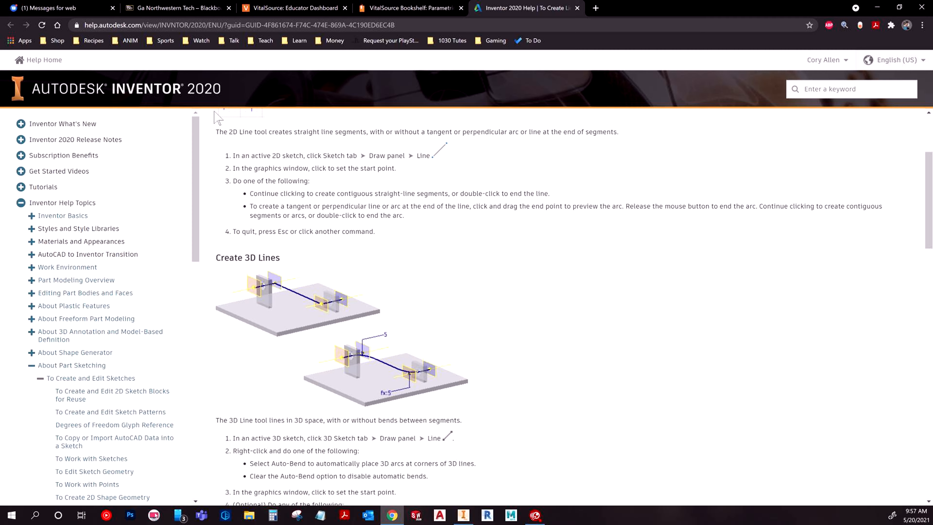
scroll(278, 361, "down", 5)
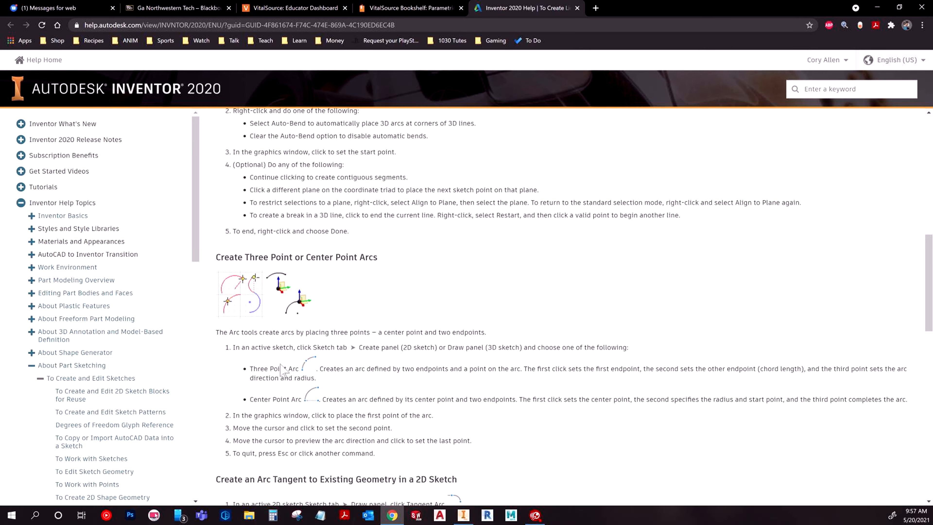
scroll(282, 367, "up", 8)
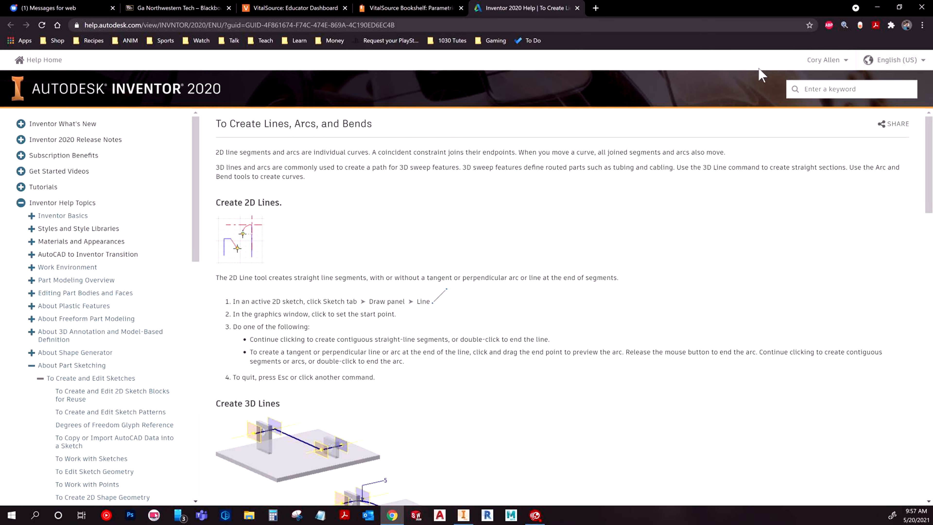
left_click(877, 7)
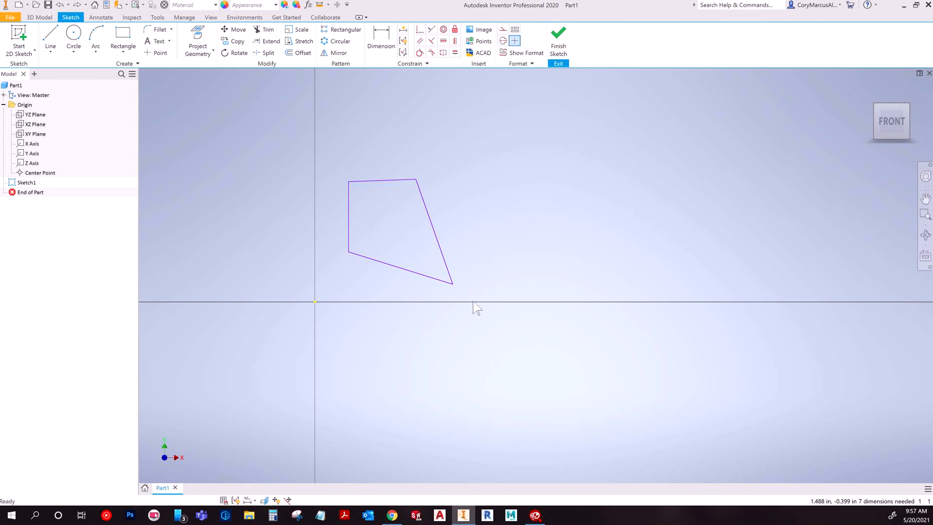
Delete all four lines of the remaining outline
left_click_drag(471, 279, 341, 154)
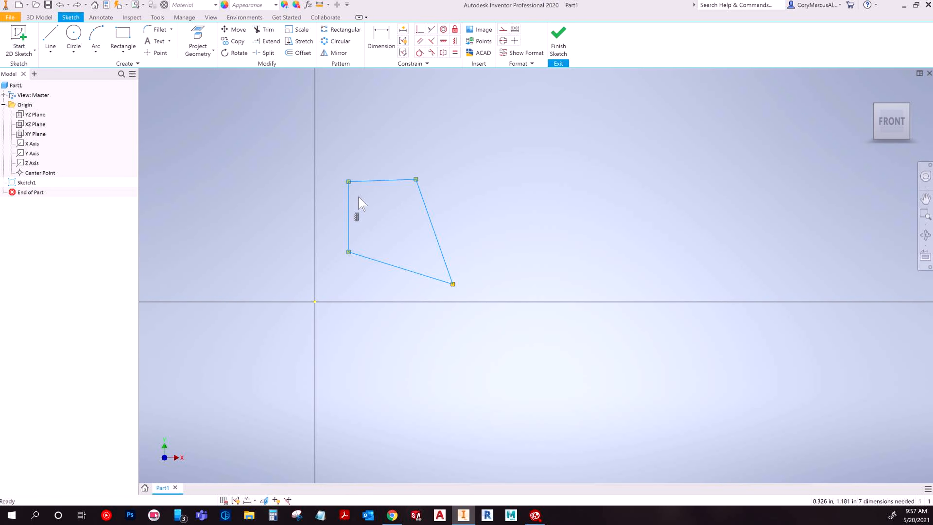
key("Delete")
Finish the sketch and delete Sketch1 from the part
left_click(51, 40)
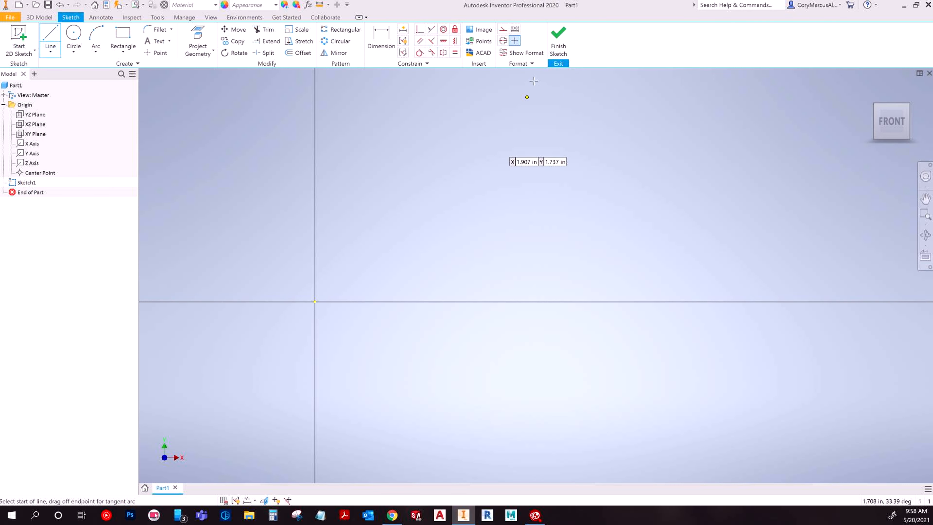
left_click(558, 40)
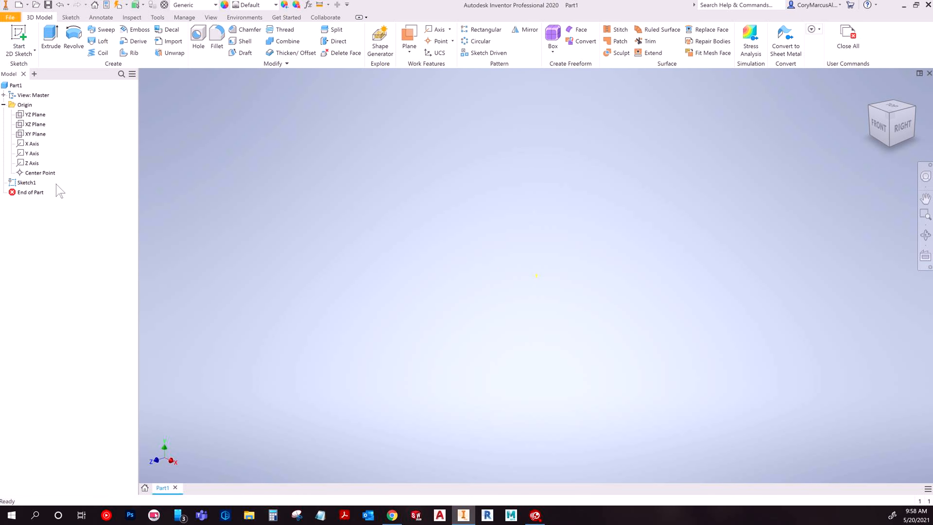
right_click(27, 182)
left_click(46, 205)
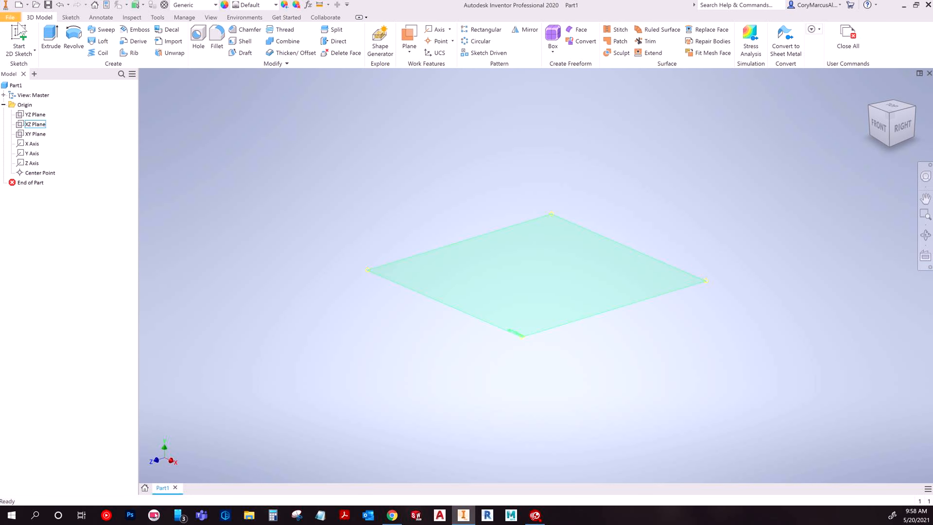
Start a new 2D sketch on the XZ plane and rotate the top view so the X axis points right
left_click(18, 39)
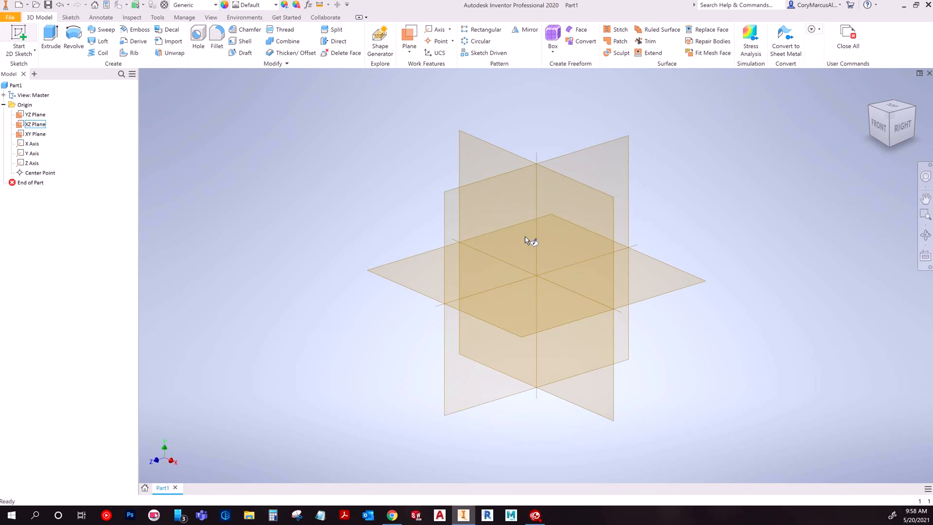
left_click(423, 276)
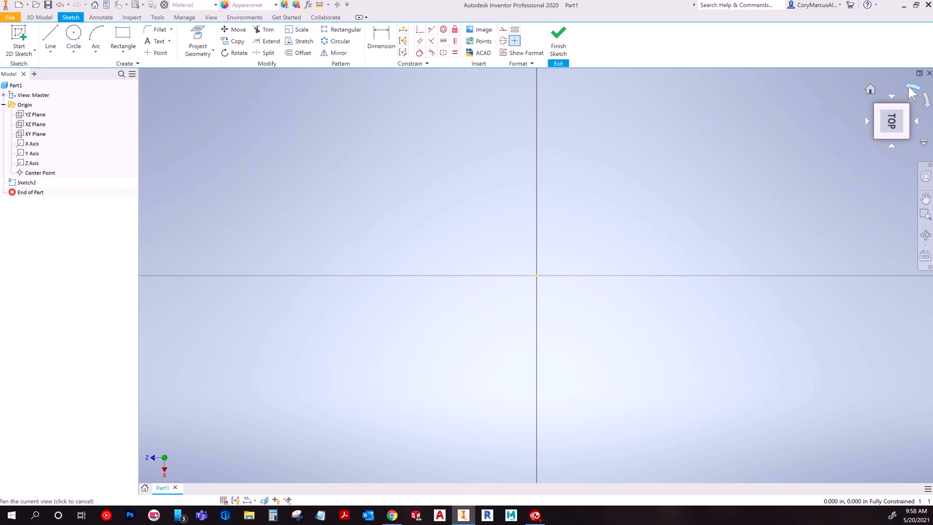
left_click(913, 91)
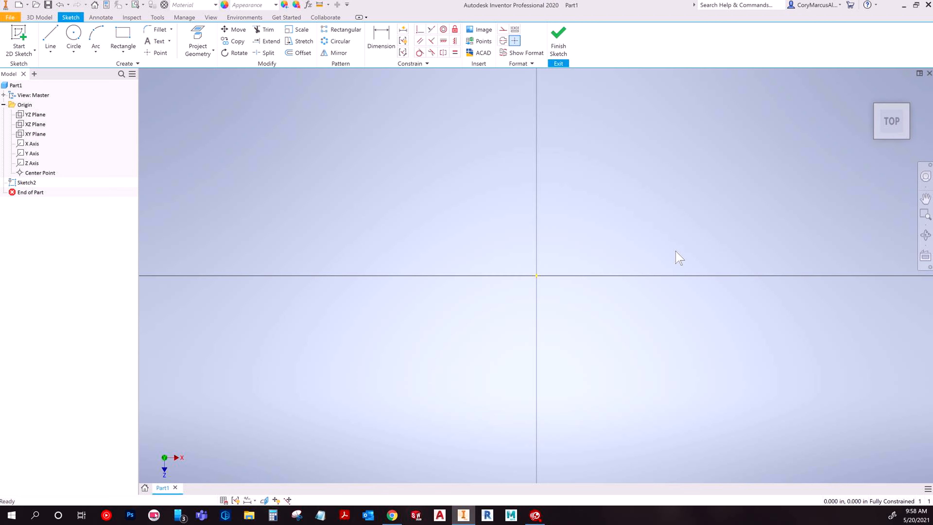
Tilt the view, leave Sketch2, and reopen it for editing with the top view rotated upright
left_click(892, 148)
left_click(891, 96)
left_click(19, 38)
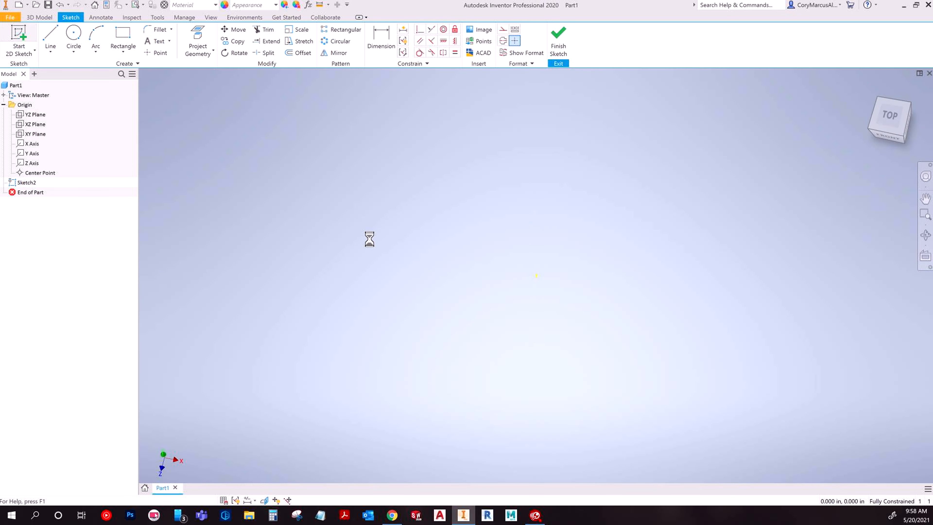
double_click(26, 182)
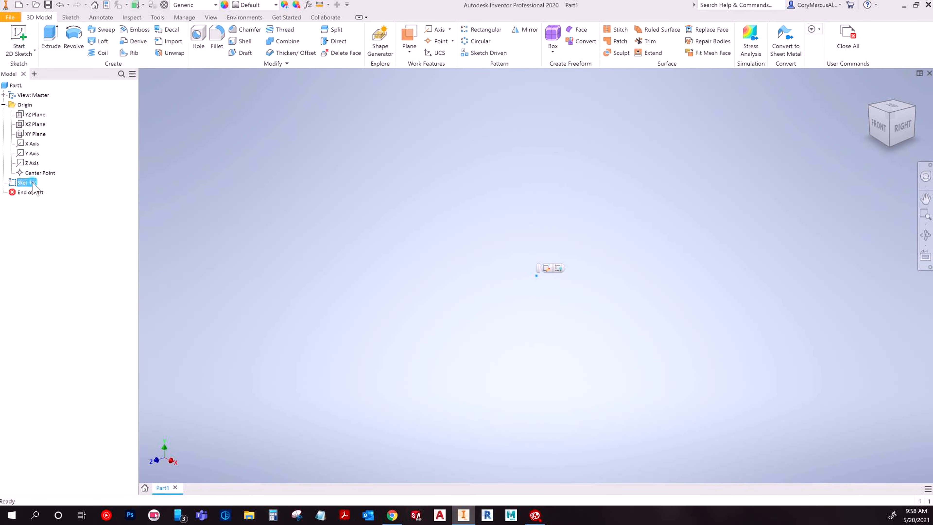
left_click(910, 97)
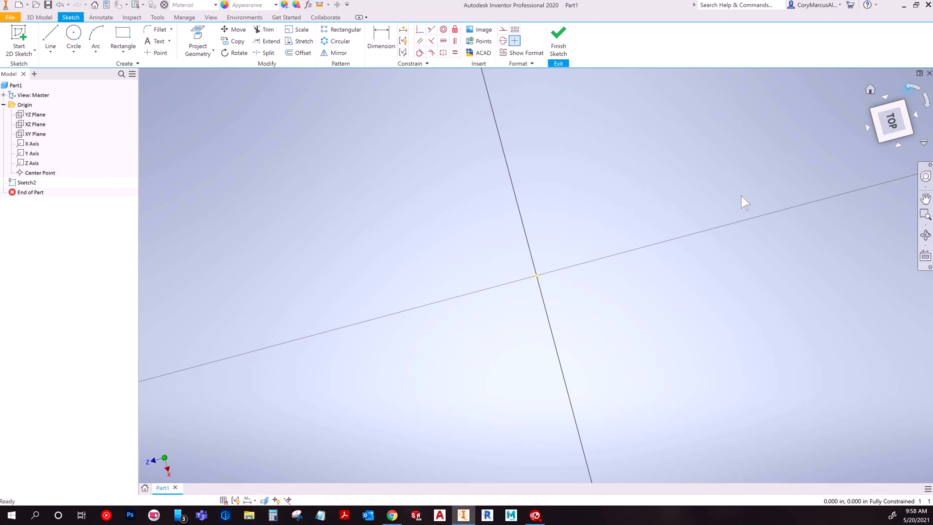
Draw a closed upright rectangle from lines, about 1.5 in wide and 4.5 in tall, right of the origin and crossing the horizontal axis
left_click(52, 35)
middle_click_drag(427, 250, 339, 218)
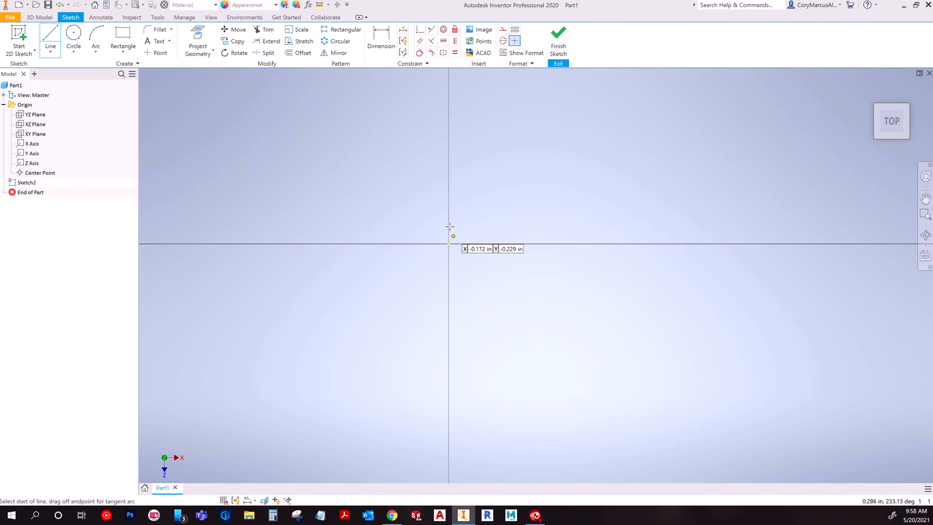
left_click(465, 173)
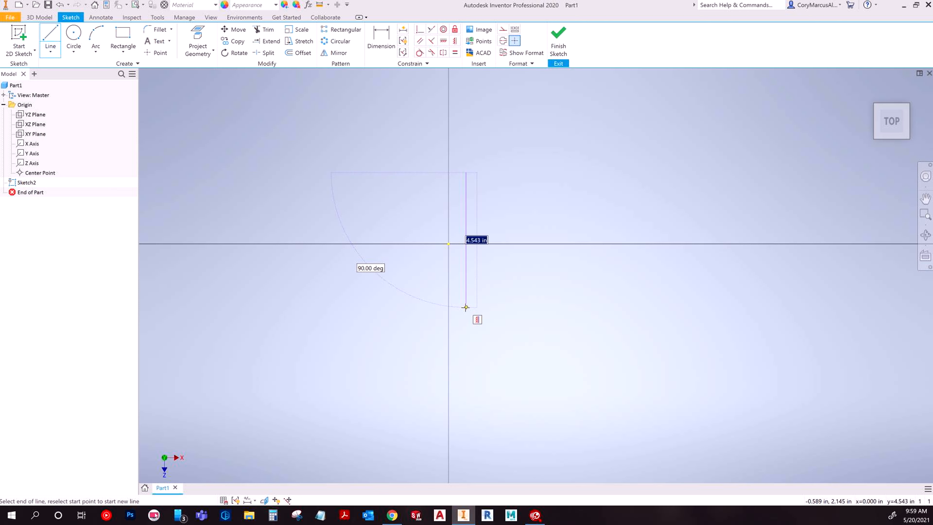
left_click(466, 307)
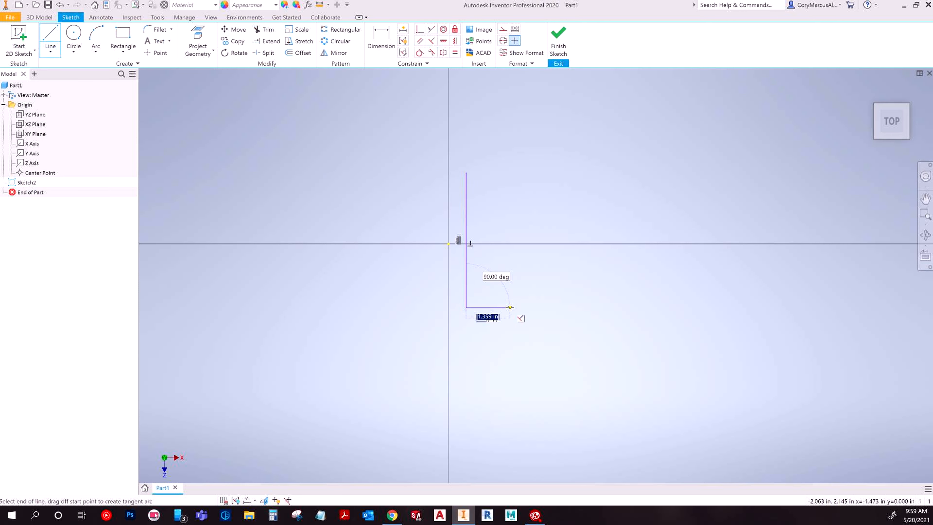
left_click(509, 307)
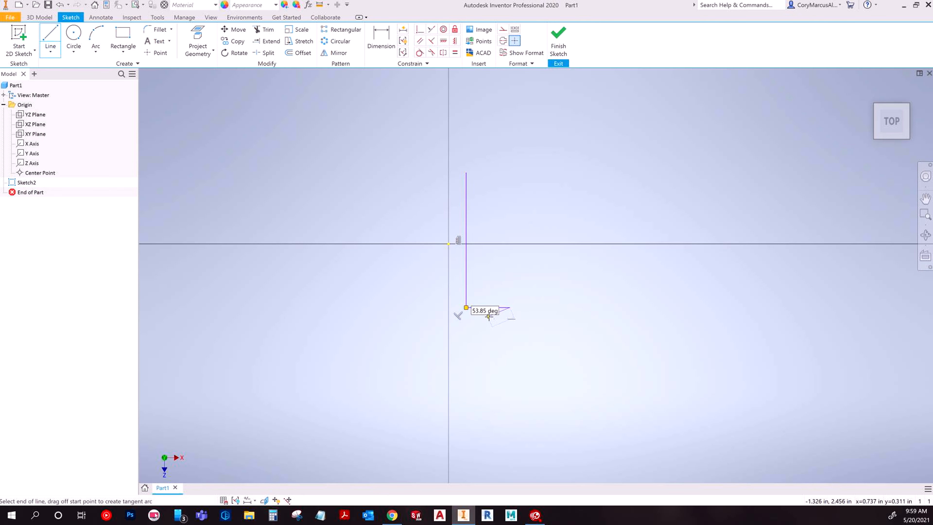
left_click(509, 308)
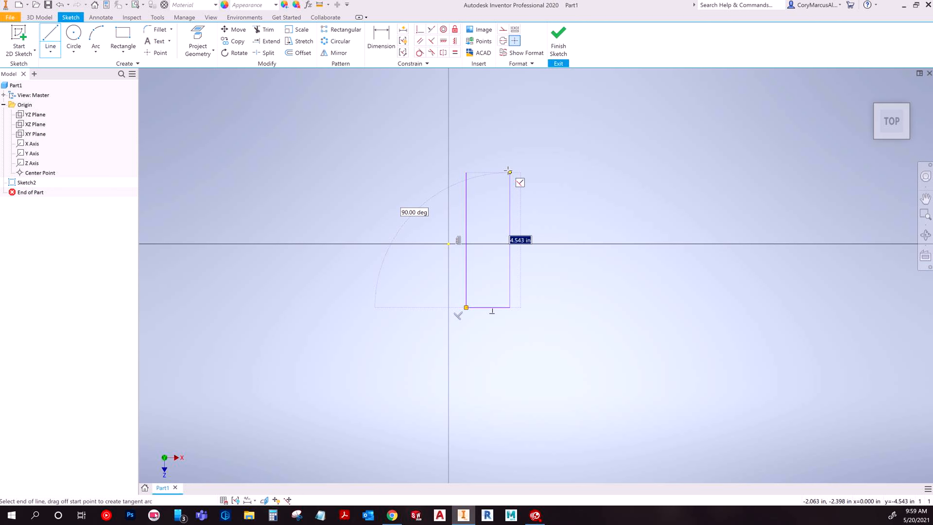
left_click(509, 172)
left_click(466, 171)
key("Escape")
key("Escape")
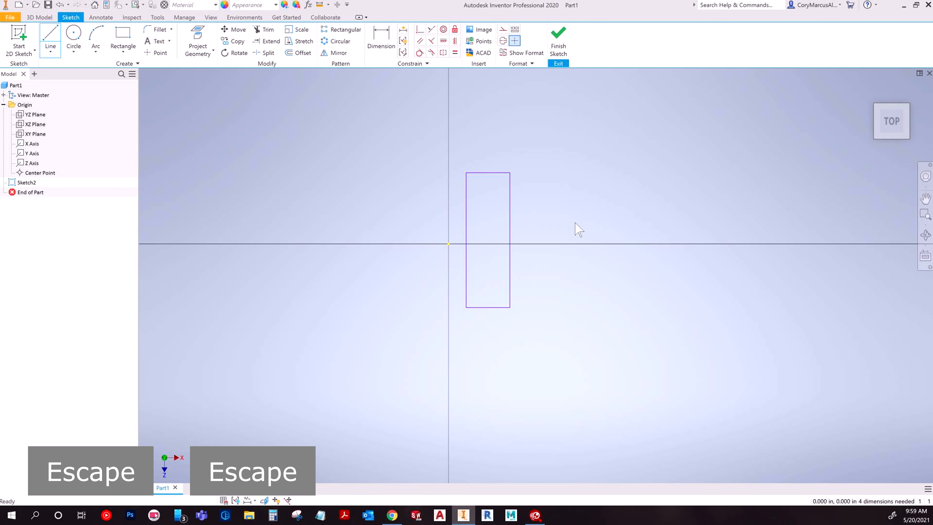
left_click(510, 172)
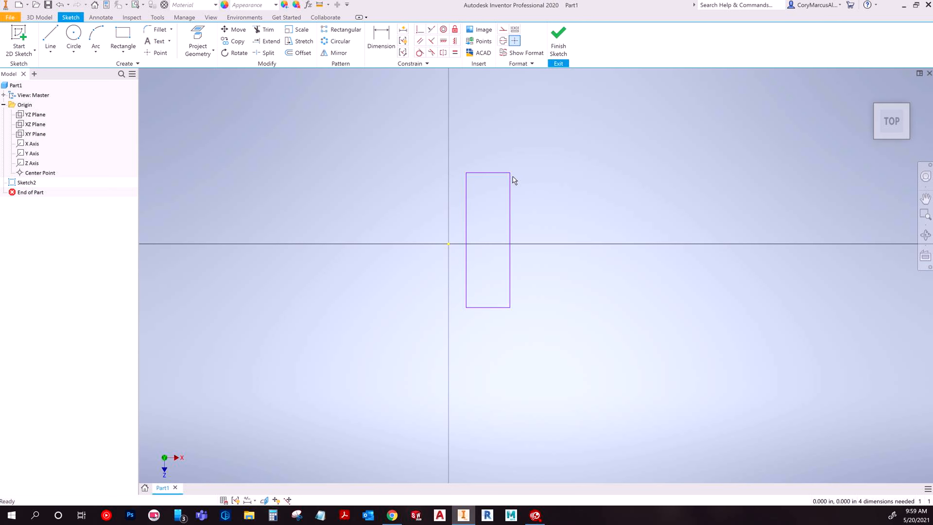
Apply a coincident constraint between the midpoint of the rectangle's left side and the sketch origin
mouse_move(510, 173)
left_mouse_down()
mouse_move(488, 235)
mouse_move(511, 156)
mouse_move(518, 170)
mouse_move(507, 161)
mouse_move(511, 172)
left_mouse_up()
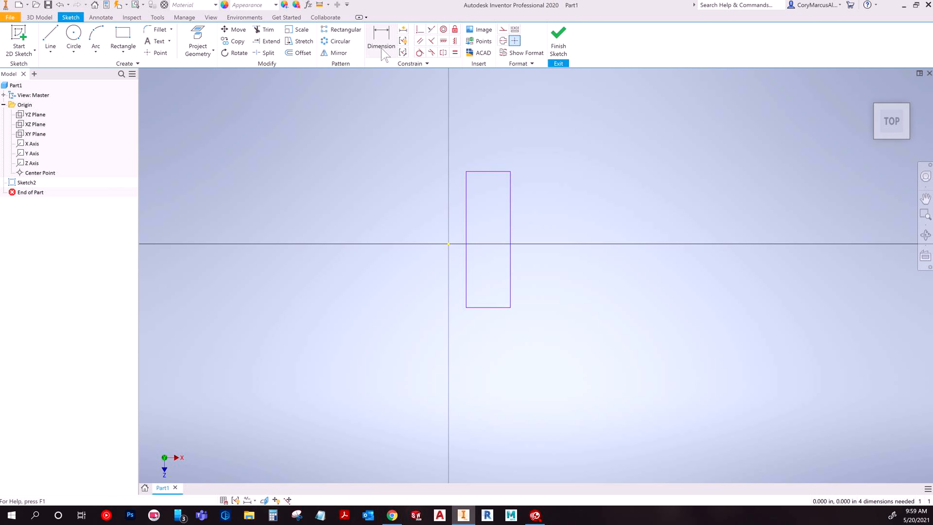
left_click(422, 30)
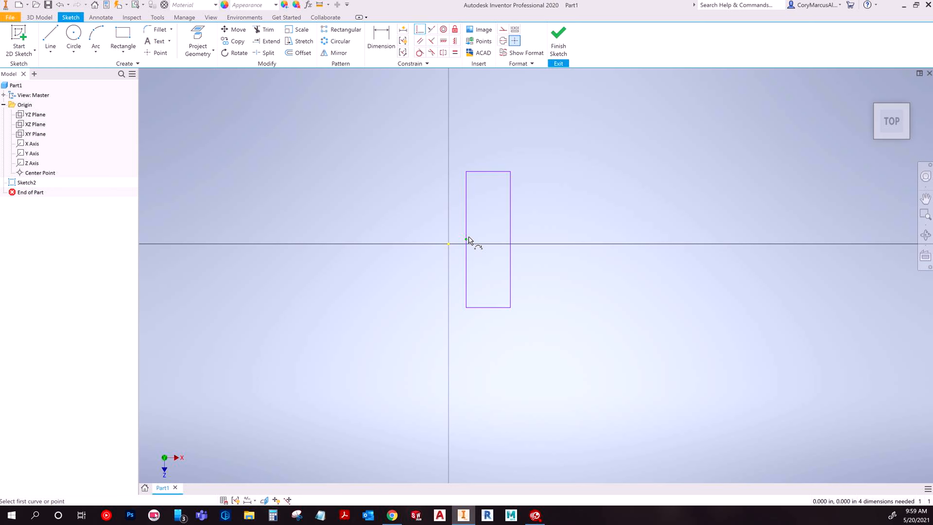
key("Escape")
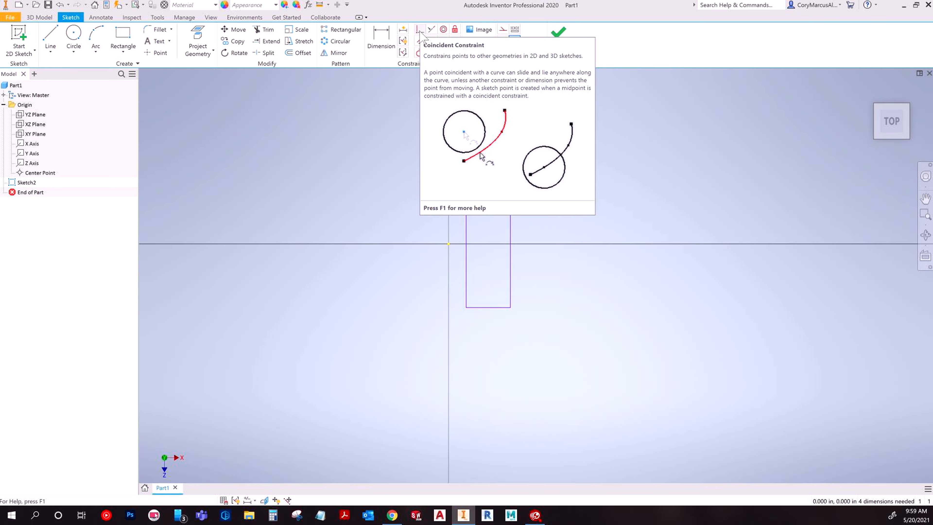
left_click(420, 31)
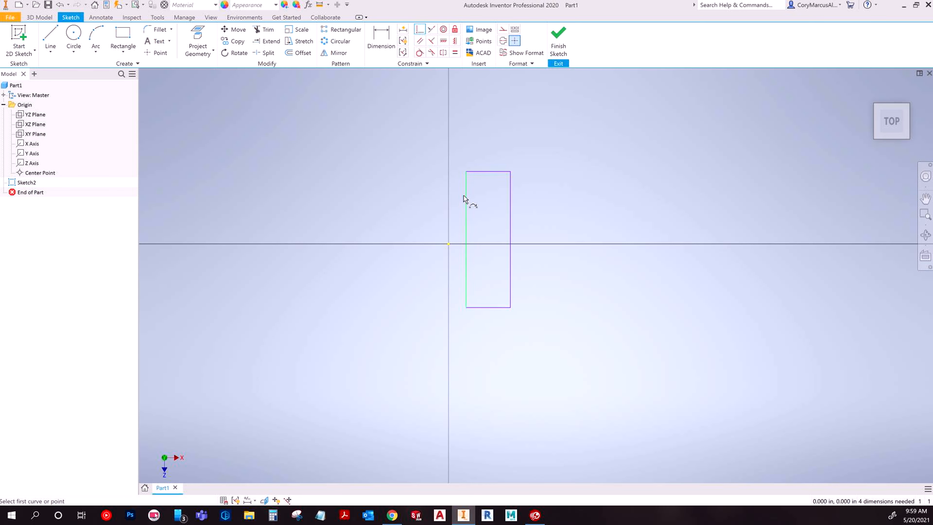
left_click(467, 239)
left_click(449, 243)
key("Escape")
key("Escape")
key("Escape")
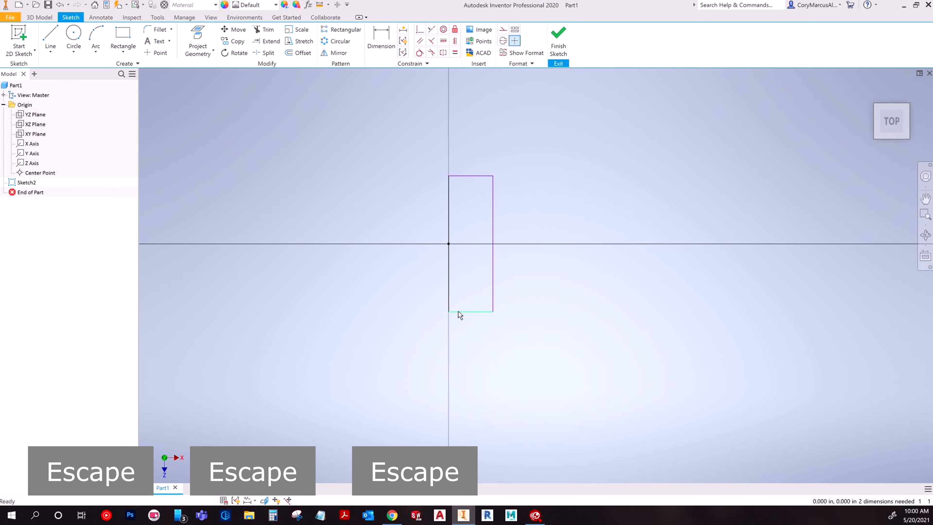
Shrink the rectangle by a lower corner to about 1.02 in wide and 3.52 in tall, and dimension its width above the top edge
left_click_drag(449, 311, 478, 296)
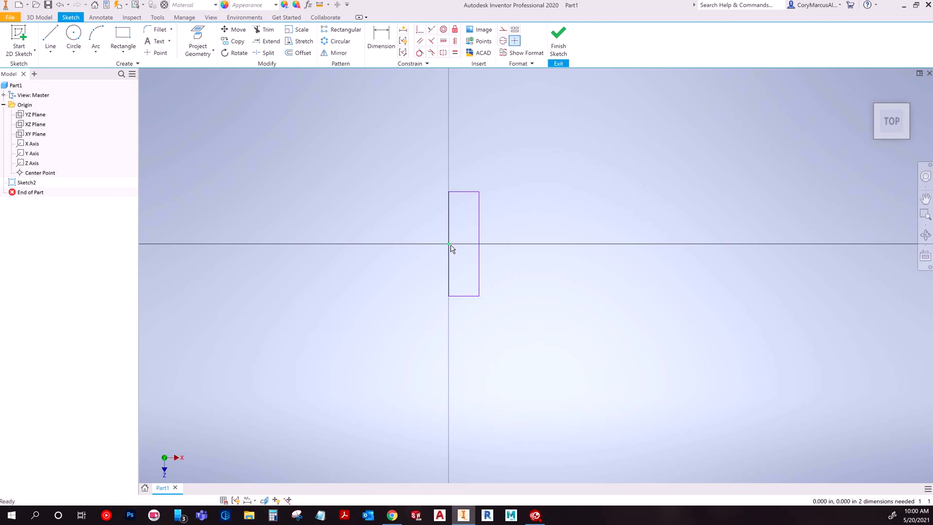
left_click(568, 260)
left_click(393, 41)
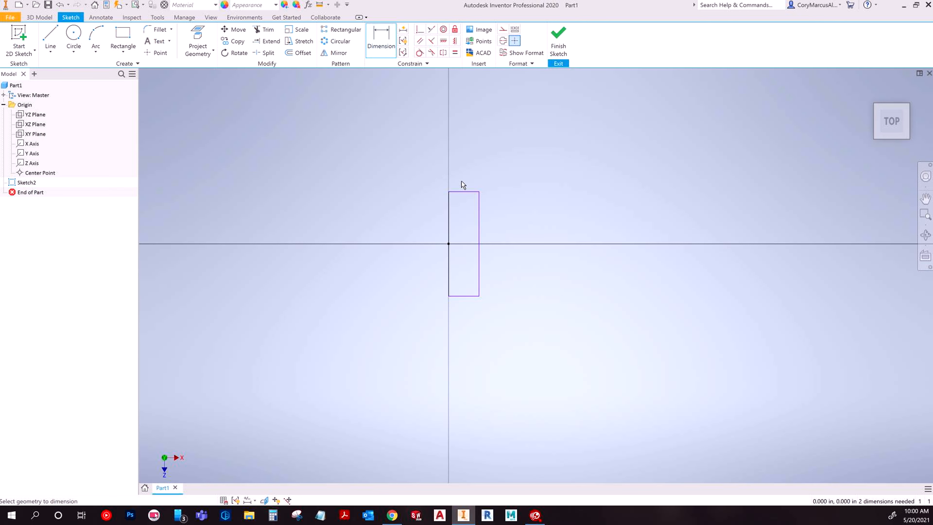
left_click(463, 191)
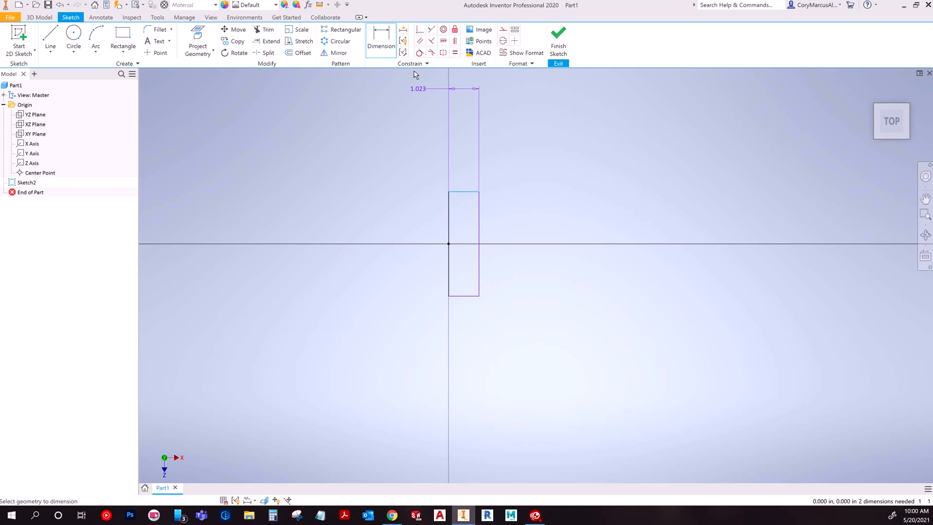
key("Escape")
left_click(470, 191)
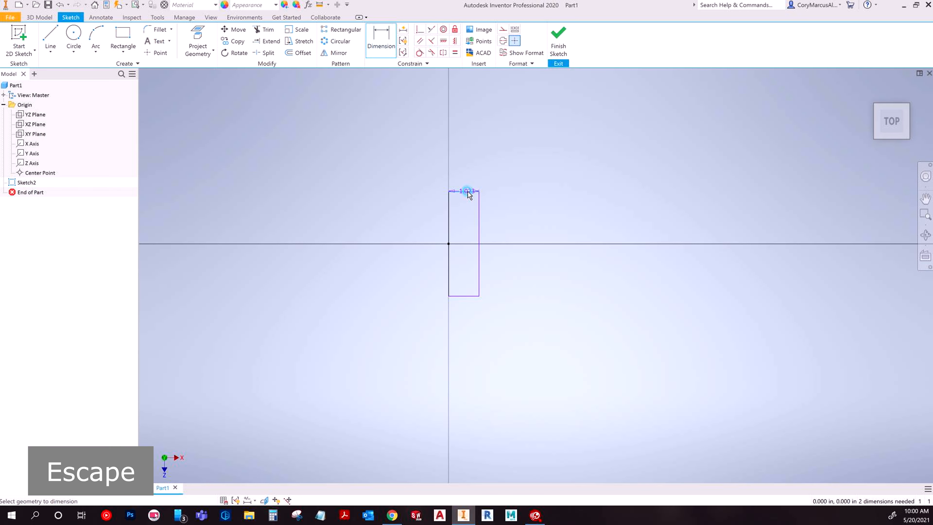
left_click(469, 170)
key("Escape")
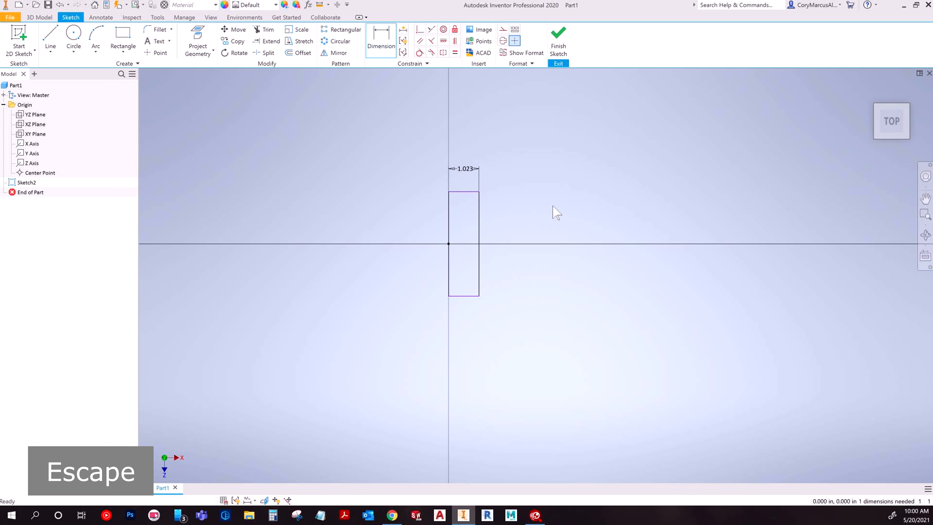
key("space")
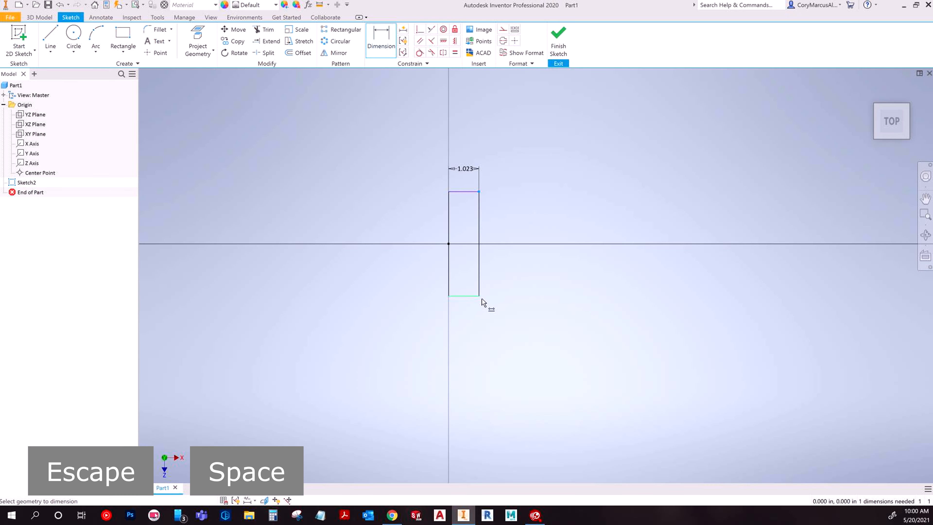
left_click(480, 297)
key("Escape")
key("Escape")
key("Escape")
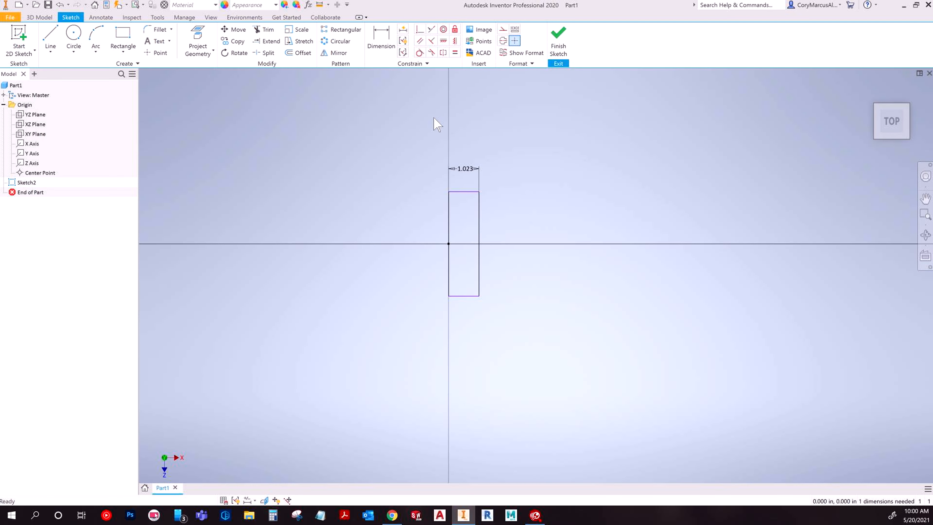
Dimension the rectangle's right side and set its height to 3 in
left_click(382, 51)
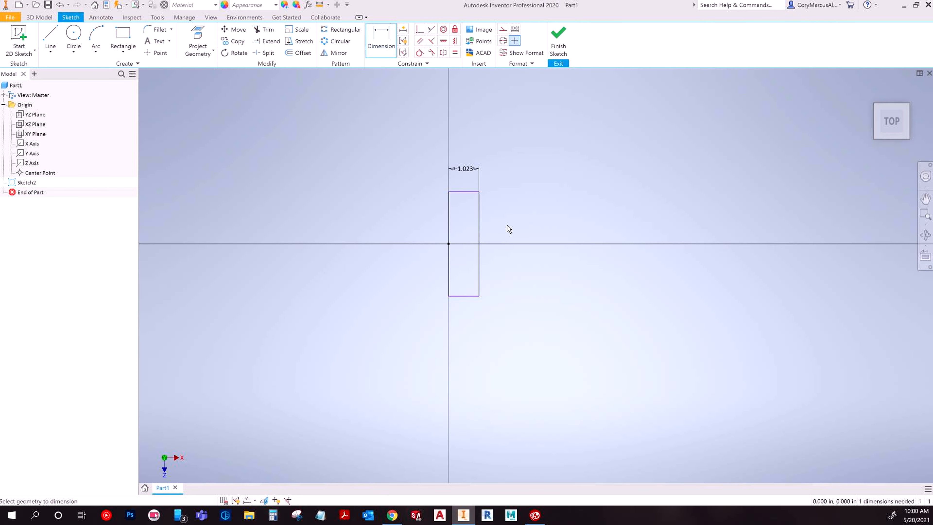
left_click(480, 231)
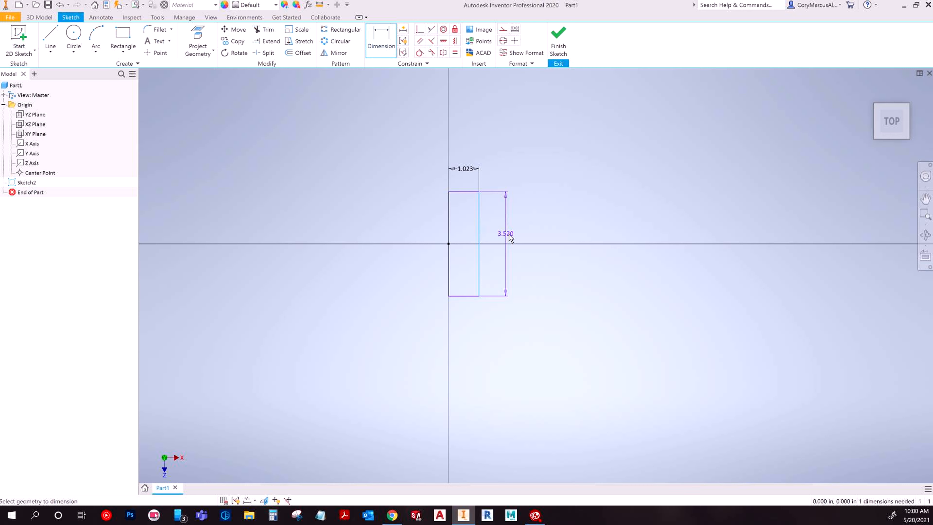
left_click(502, 243)
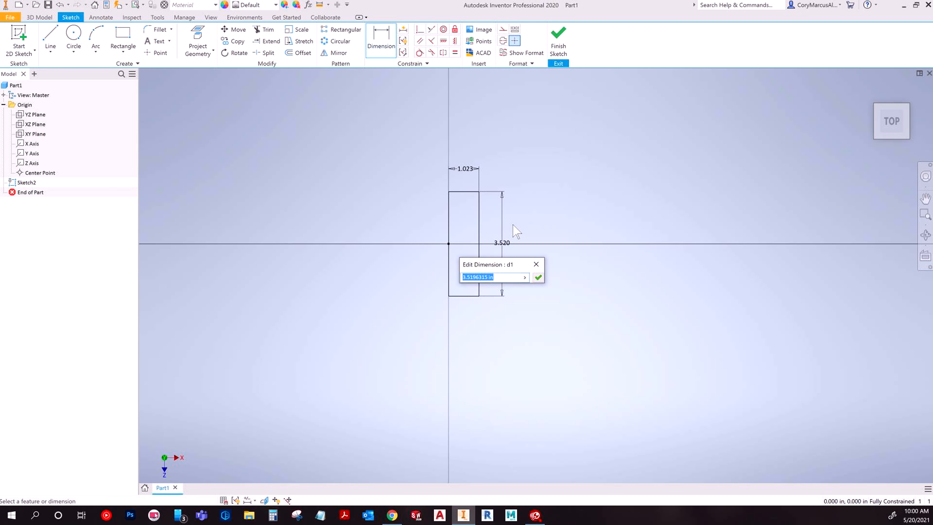
type("3.")
key("Return")
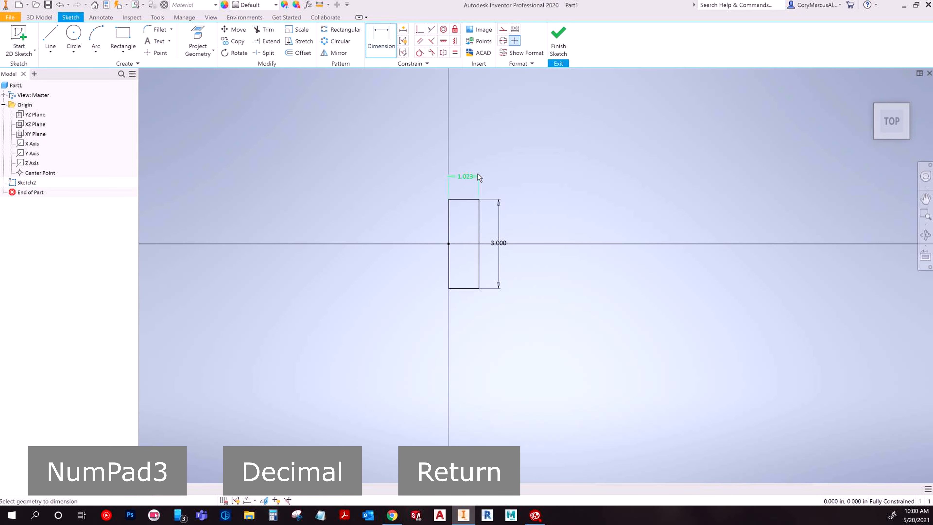
left_click(462, 175)
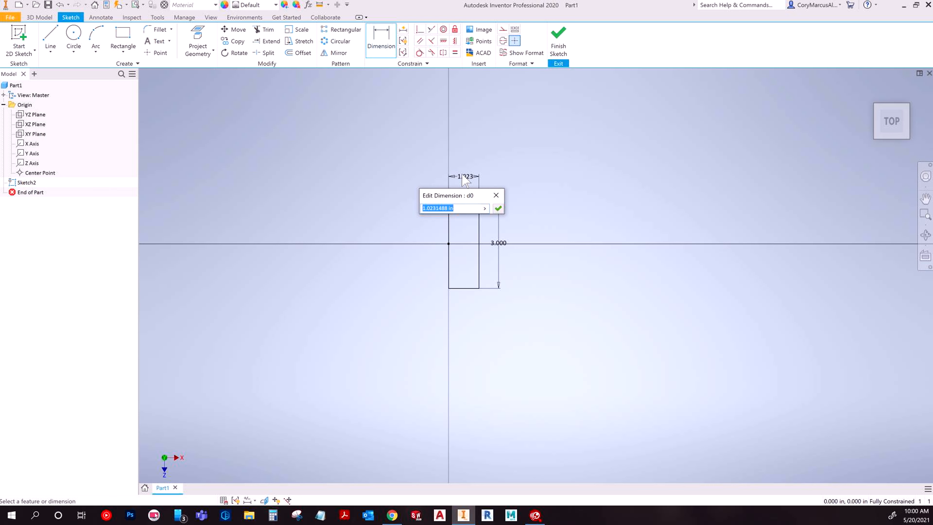
key("Escape")
key("Escape")
key("Escape")
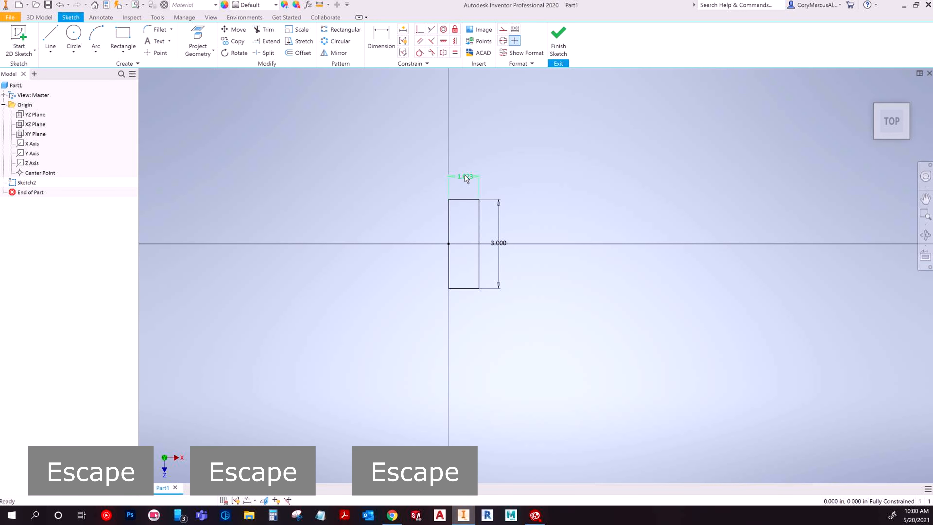
left_click(388, 50)
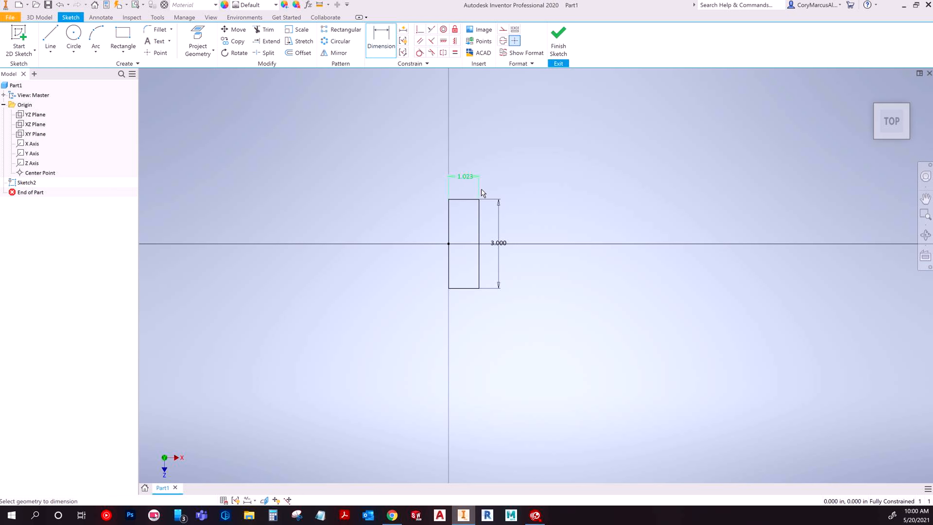
left_click(466, 180)
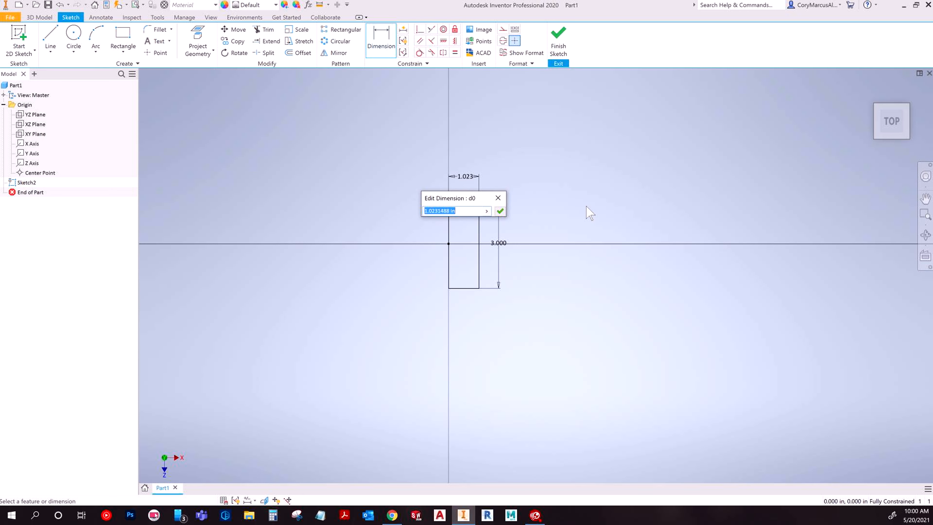
key("Escape")
key("Escape")
key("Escape")
key("Escape")
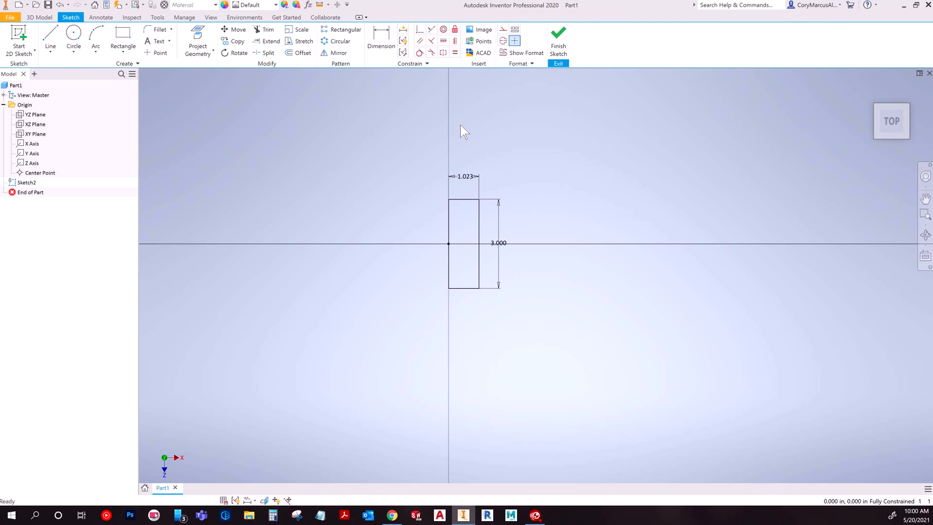
Set the rectangle's width dimension to 1 in
double_click(464, 176)
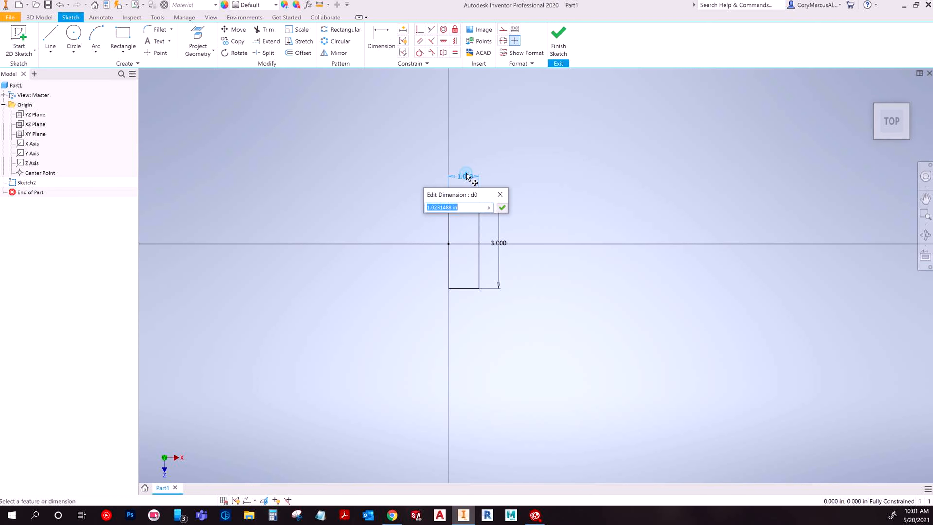
type("1")
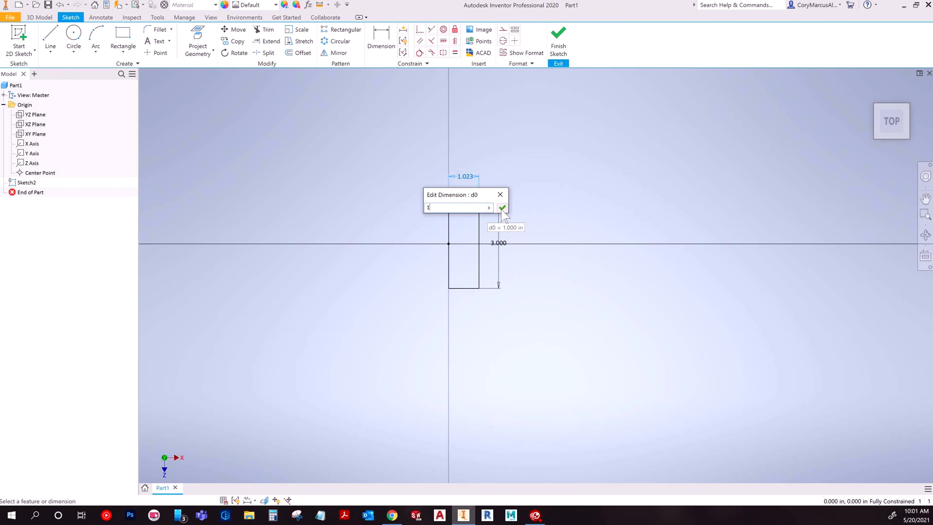
key("Return")
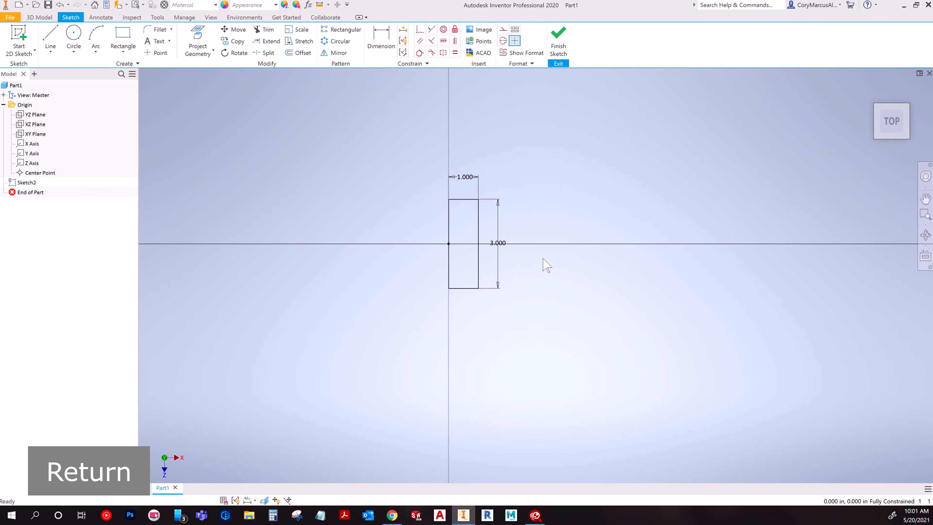
key("Escape")
key("Escape")
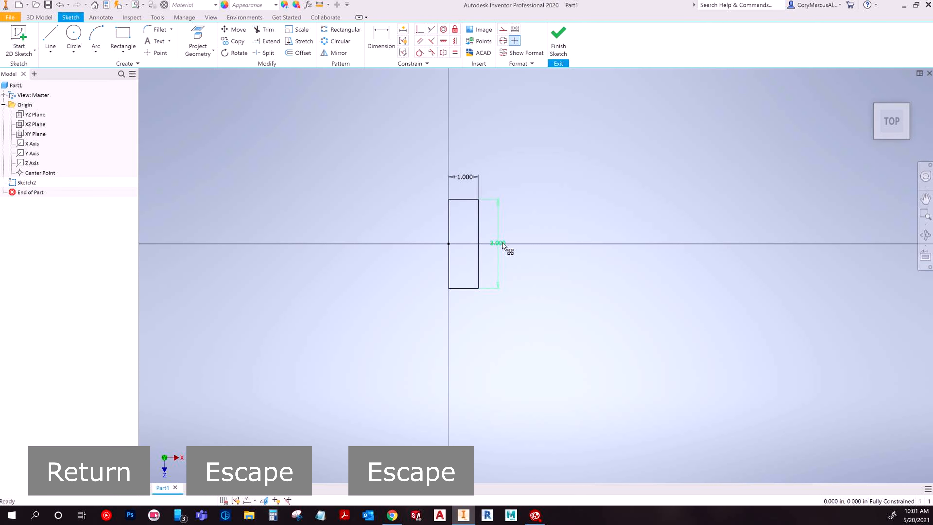
Try a height of 6 in for the rectangle and undo the change
double_click(503, 243)
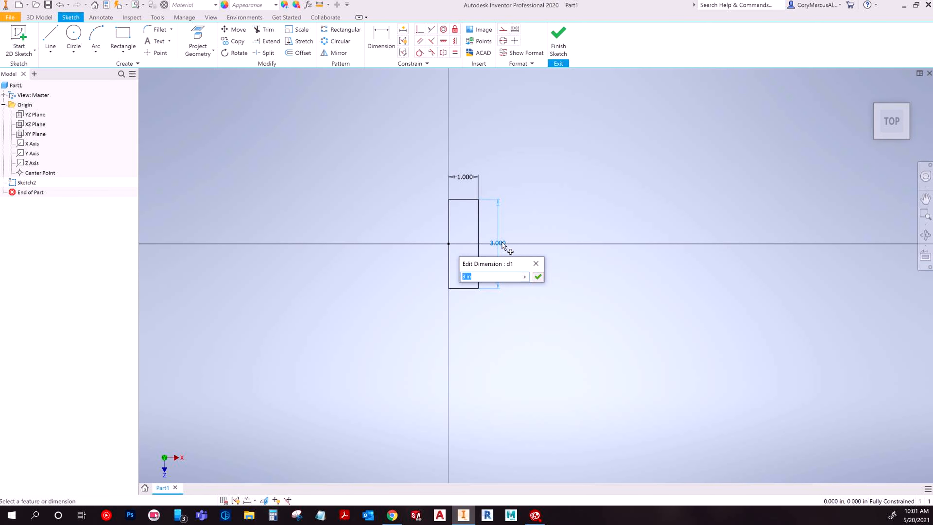
type("6")
key("Return")
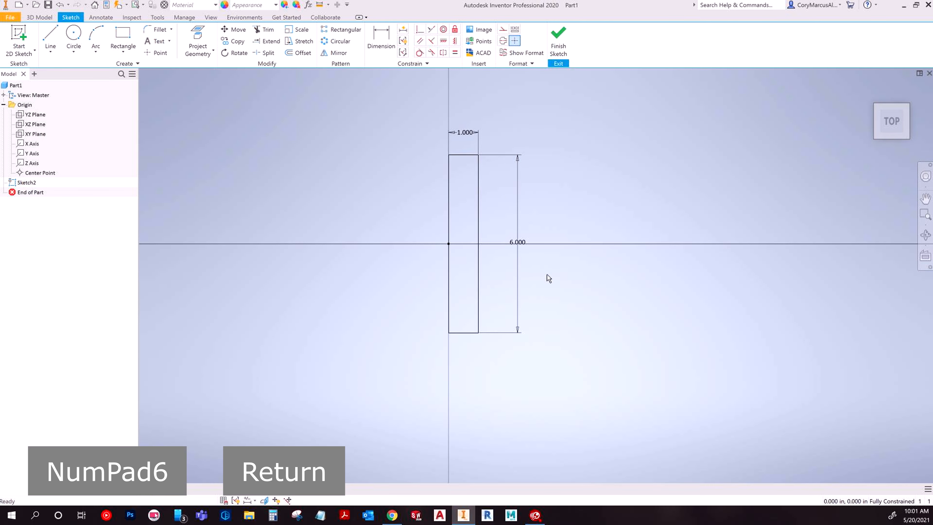
key("ctrl+z")
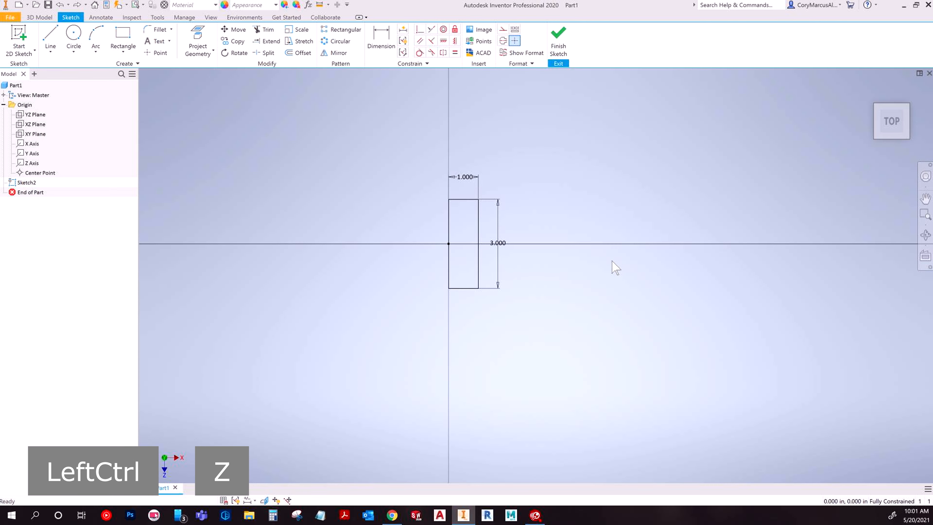
Finish the sketch, preview a 1 in one-sided extrusion of the rectangle, and cancel it
left_click(559, 44)
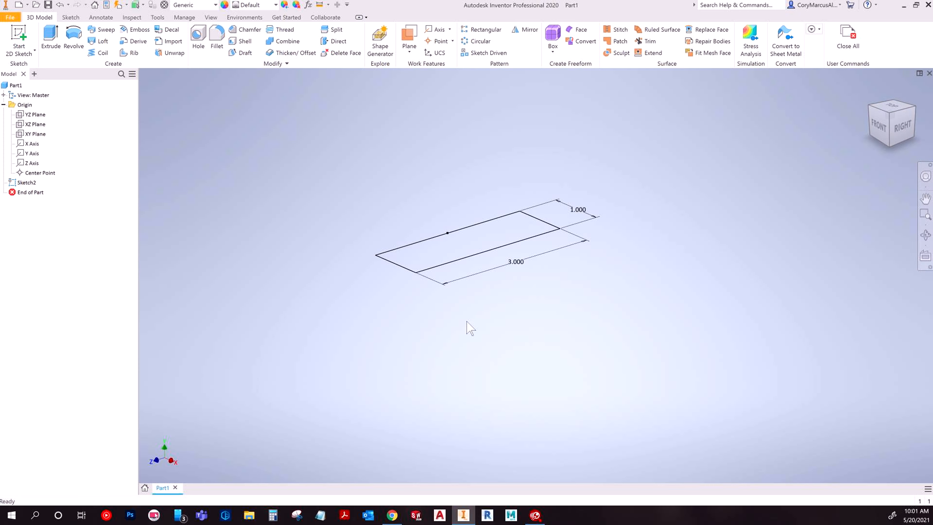
left_click(55, 37)
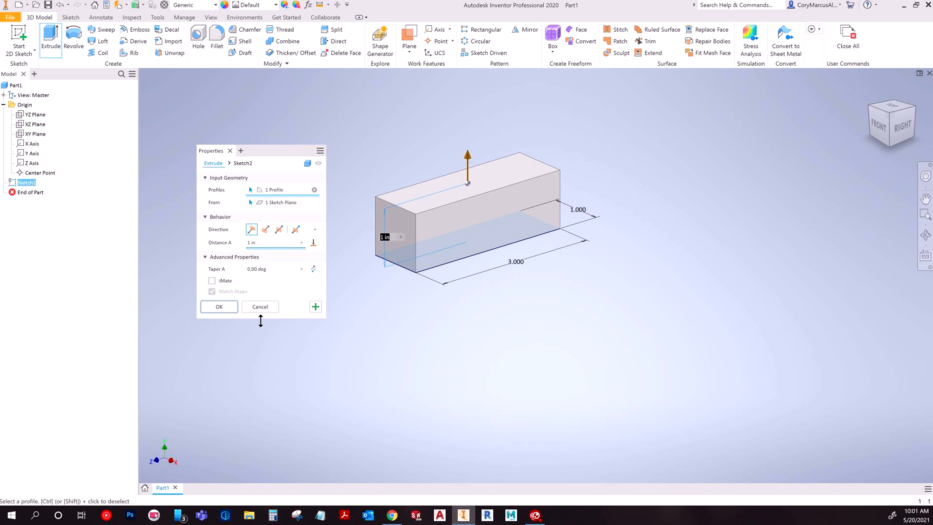
left_click(259, 307)
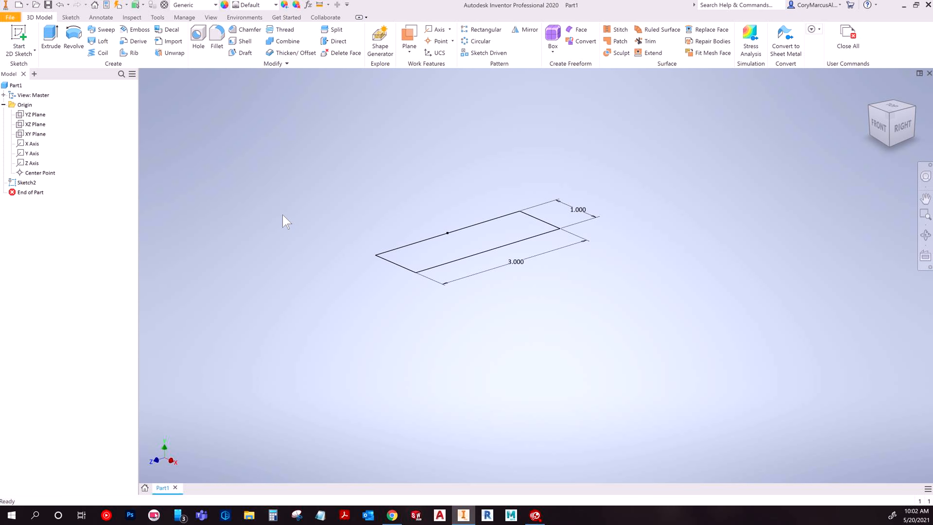
Preview a symmetric 1 in extrusion of the rectangle and cancel it
left_click(50, 37)
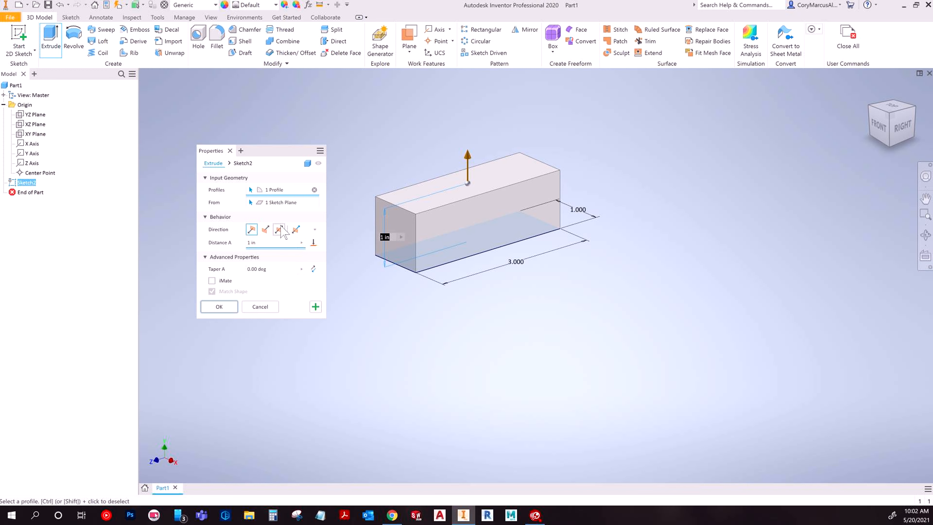
left_click(279, 229)
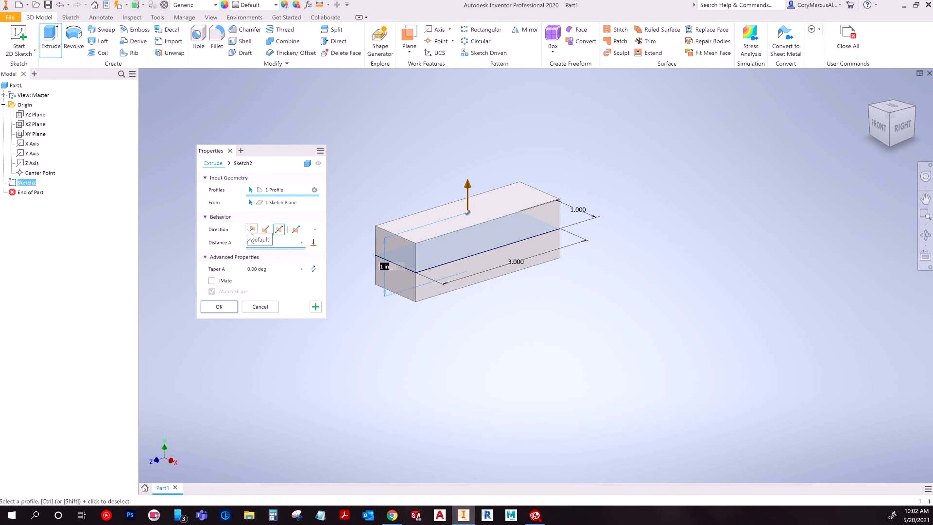
left_click_drag(254, 151, 383, 157)
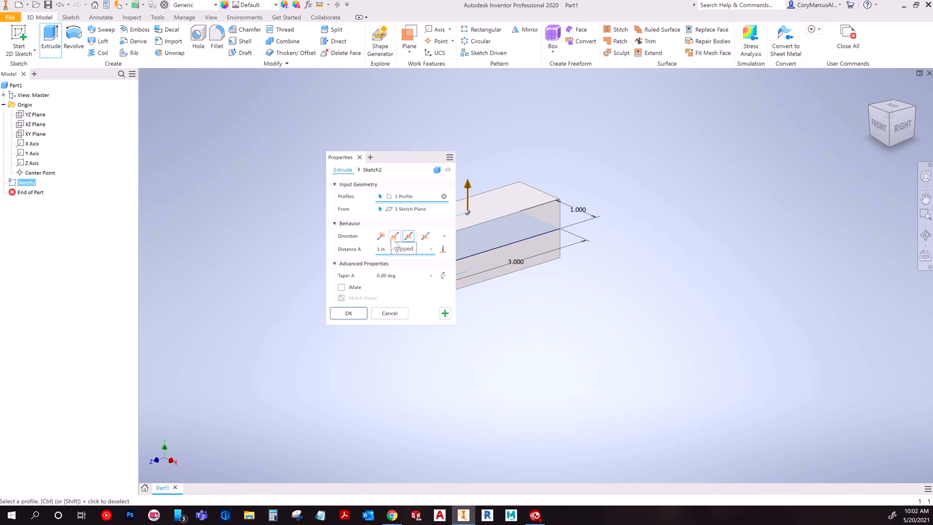
left_click_drag(395, 158, 263, 148)
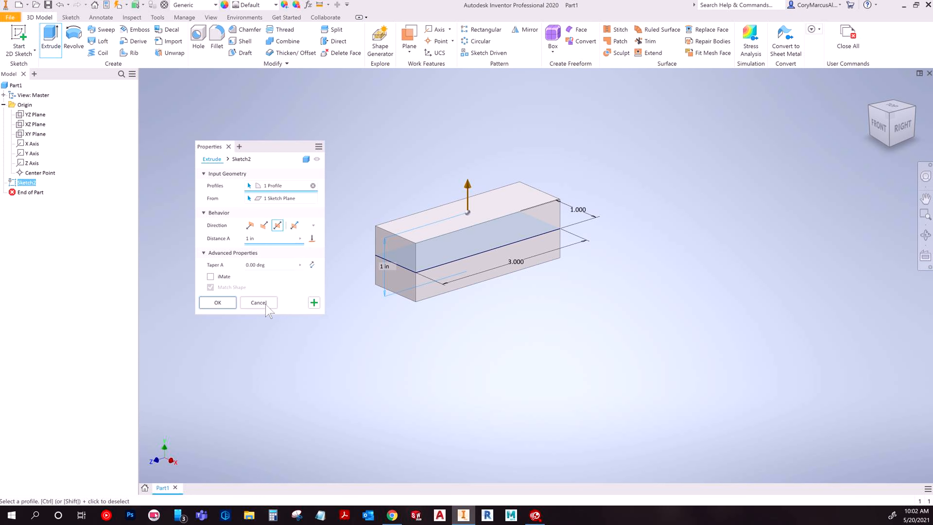
left_click(259, 302)
Start an extrusion, re-pick the rectangle as its profile, and compare the flipped and asymmetric directions before choosing symmetric
key("e")
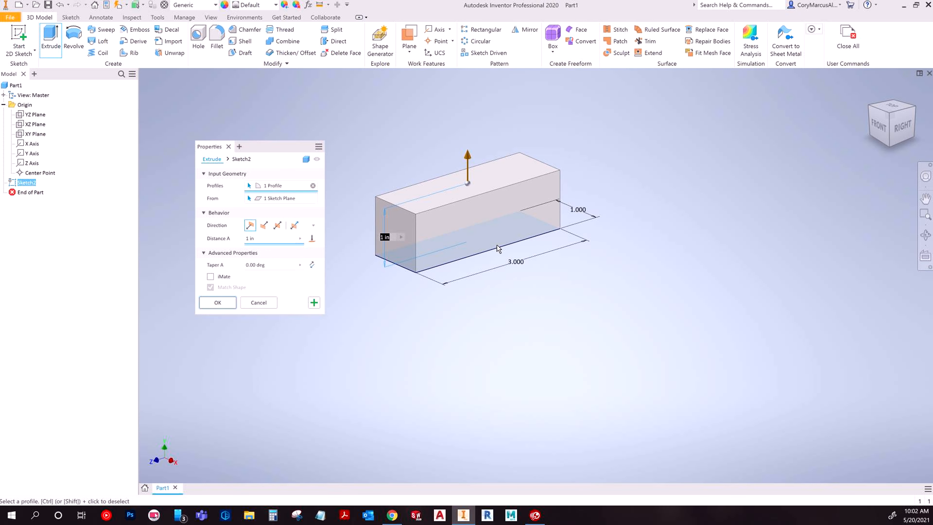
left_click(312, 186)
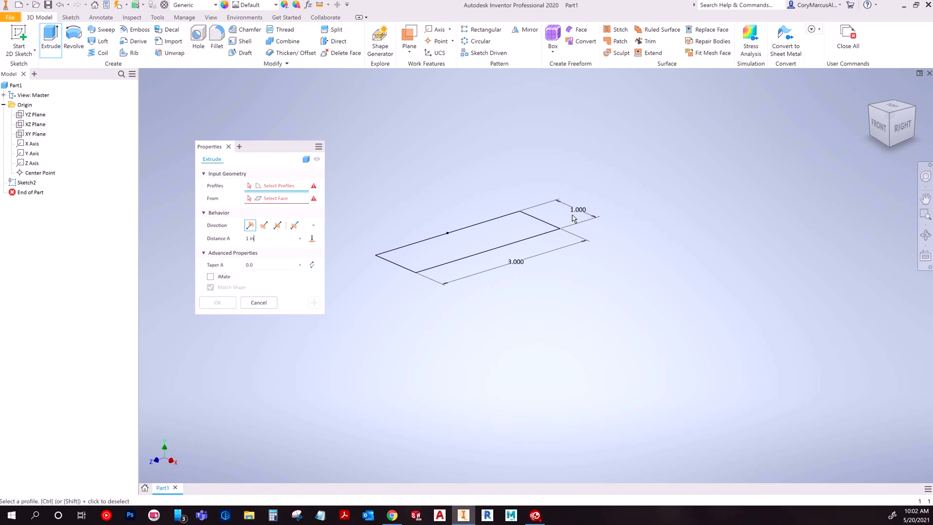
left_click(519, 228)
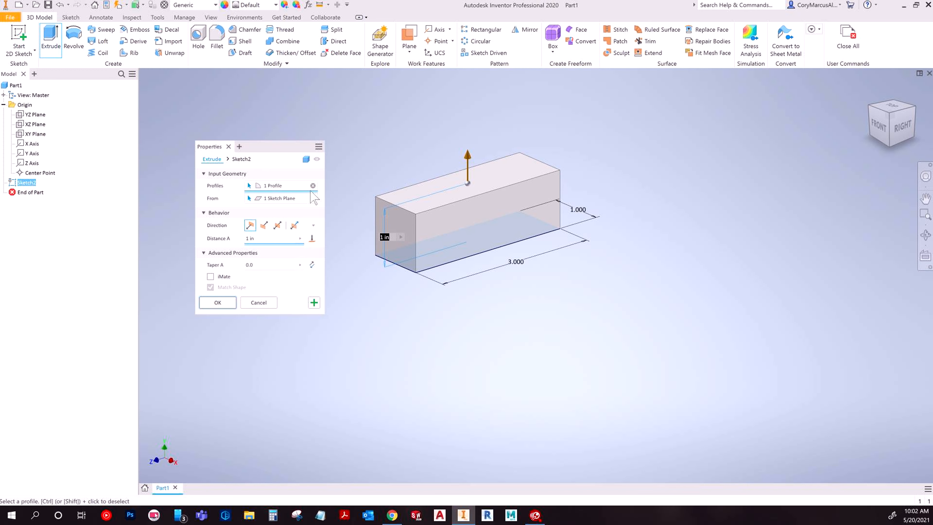
left_click(264, 225)
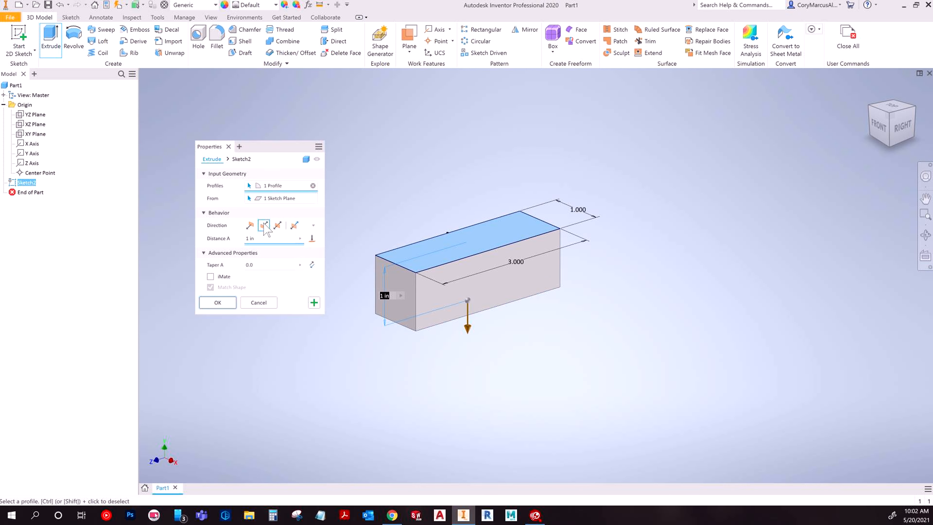
left_click(277, 225)
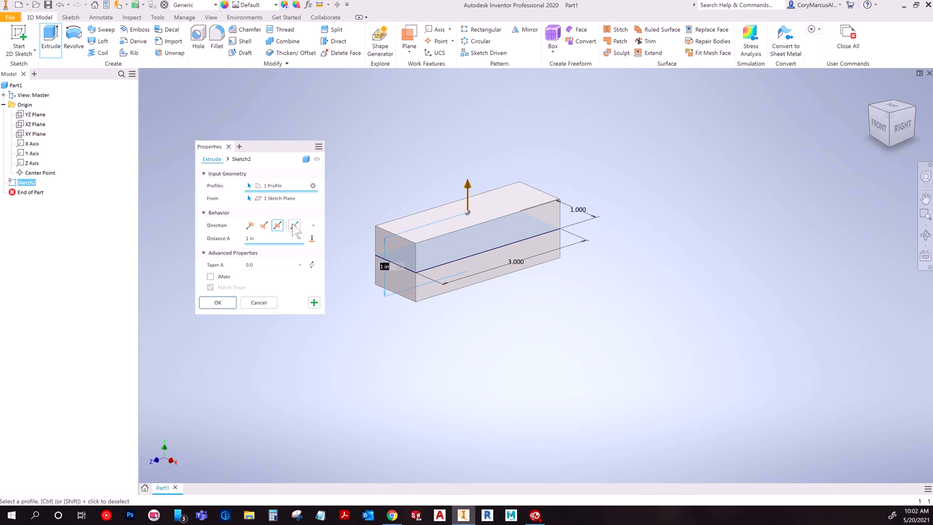
left_click(295, 226)
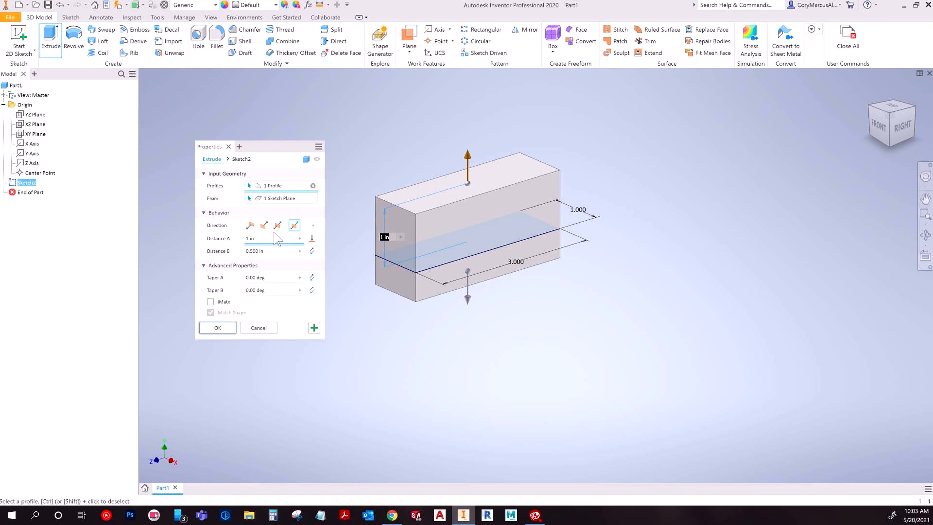
left_click(277, 225)
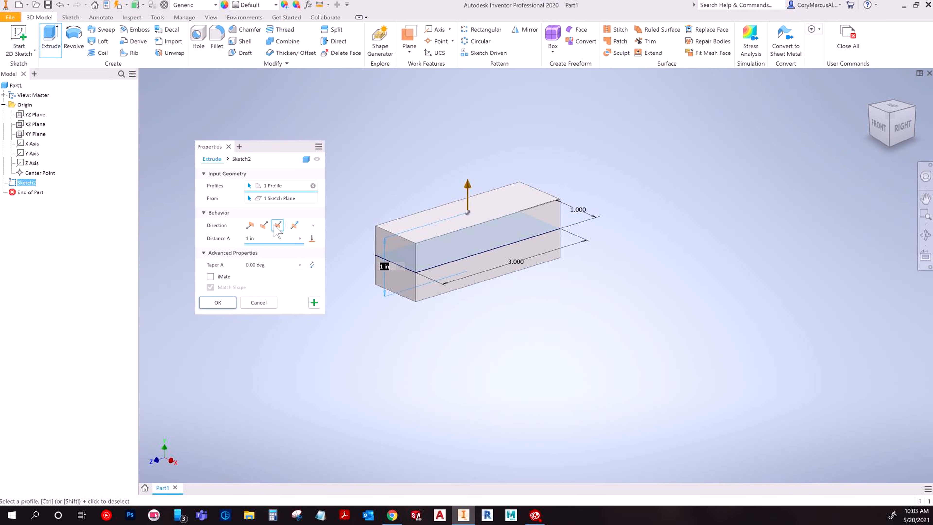
Try a distance of 4 in for the symmetric extrusion and settle on 3 in
left_click_drag(264, 240, 202, 233)
type("4")
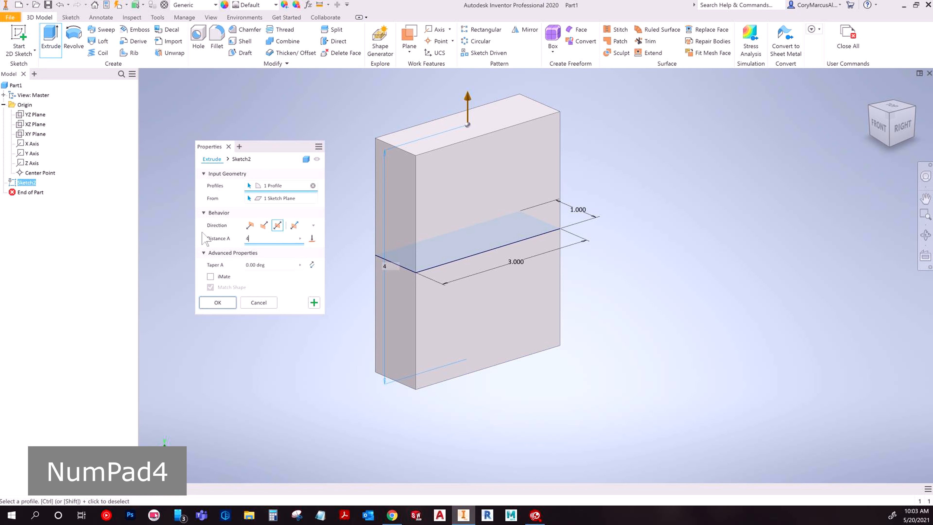
key("BackSpace")
type("3")
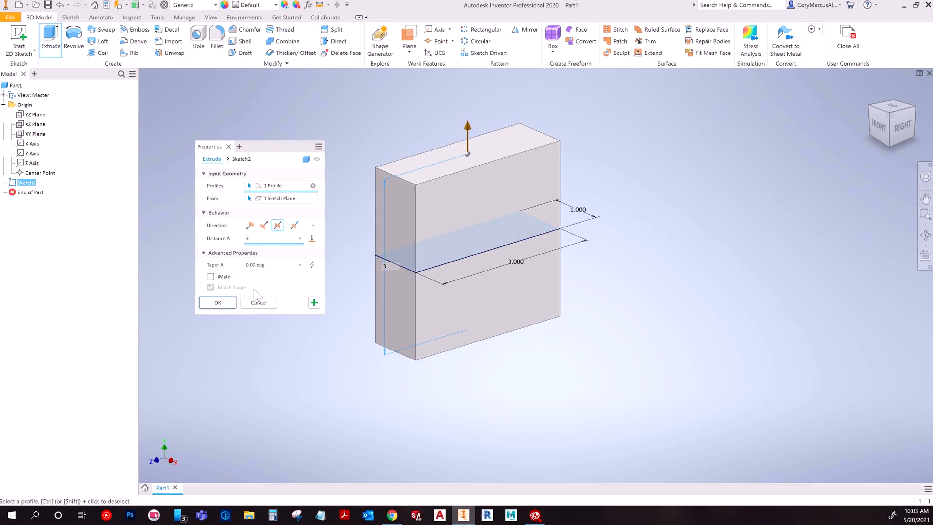
Try a 5-degree taper, set the taper back to 0, and apply the symmetric extrusion
left_click(277, 264)
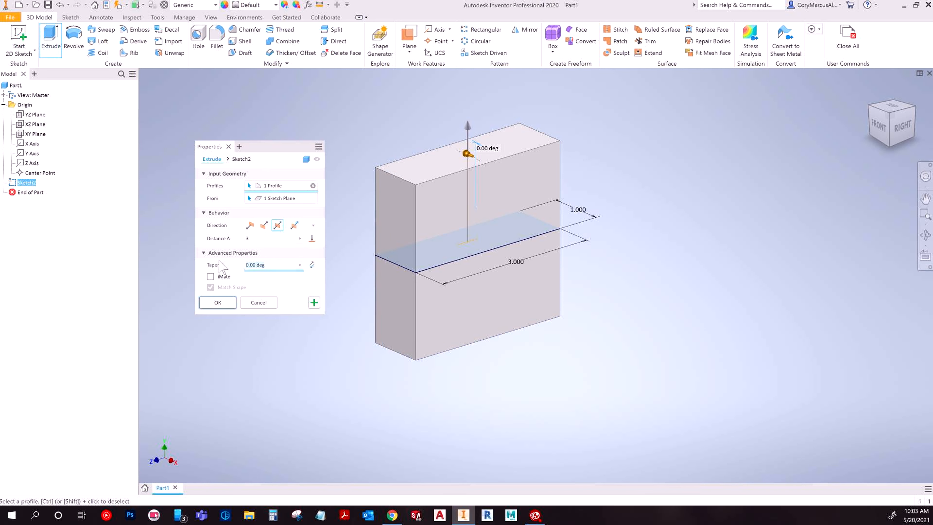
type("5")
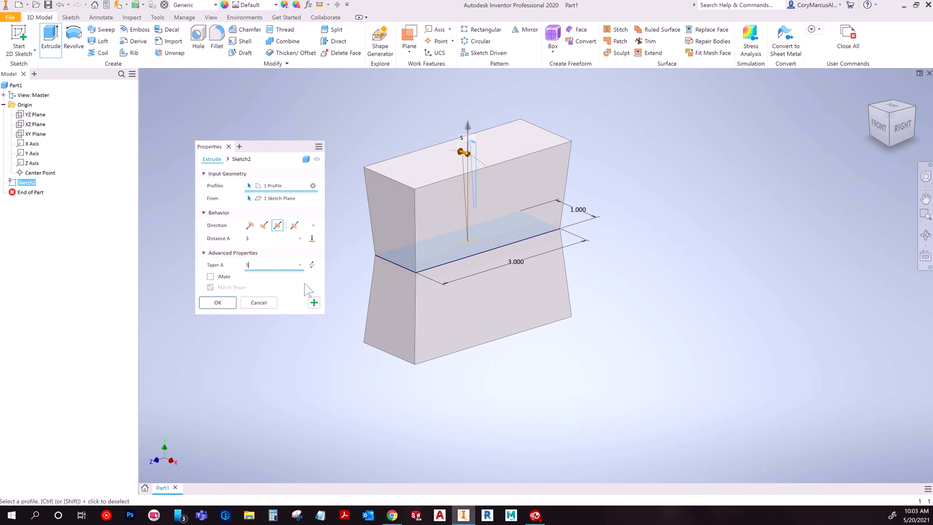
double_click(247, 265)
type("0")
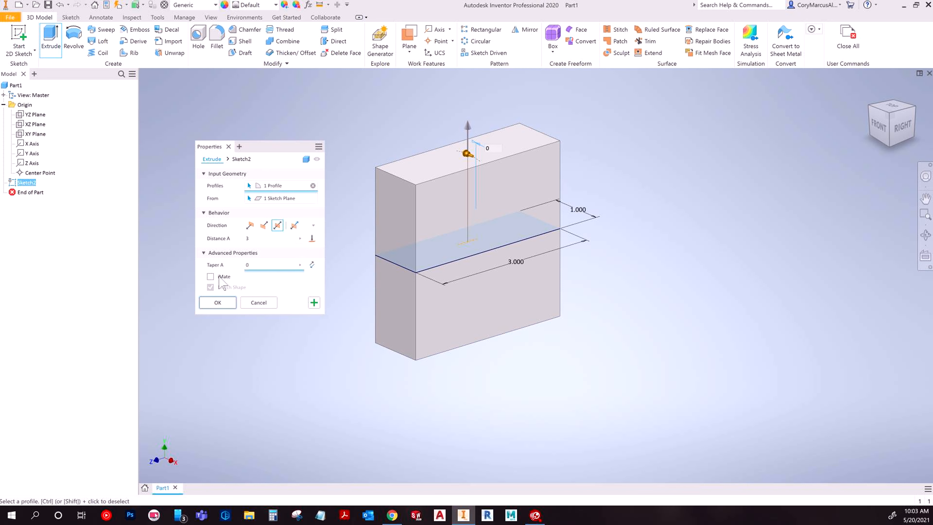
left_click(314, 302)
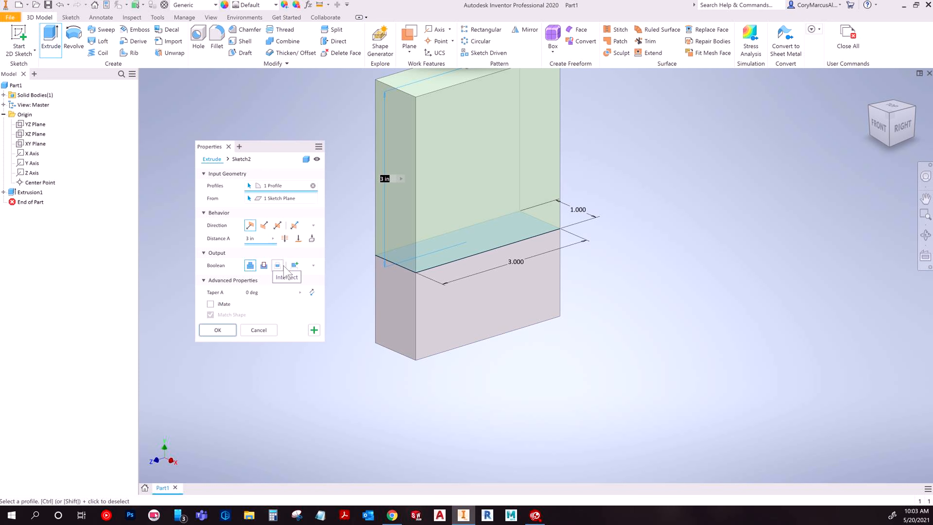
Add a second, one-sided 3 in extrusion of the same rectangle joined to the solid, and end the Extrude command
left_click(314, 329)
left_click(315, 330)
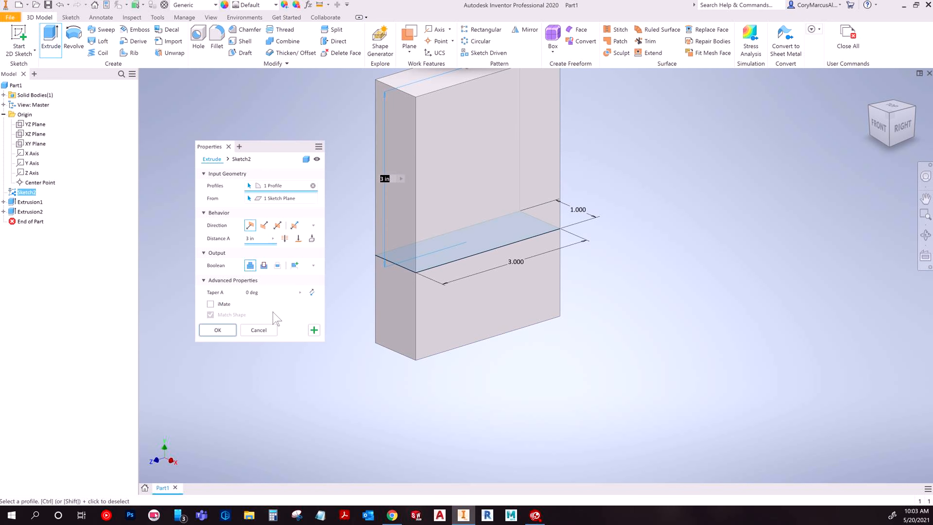
left_click(258, 329)
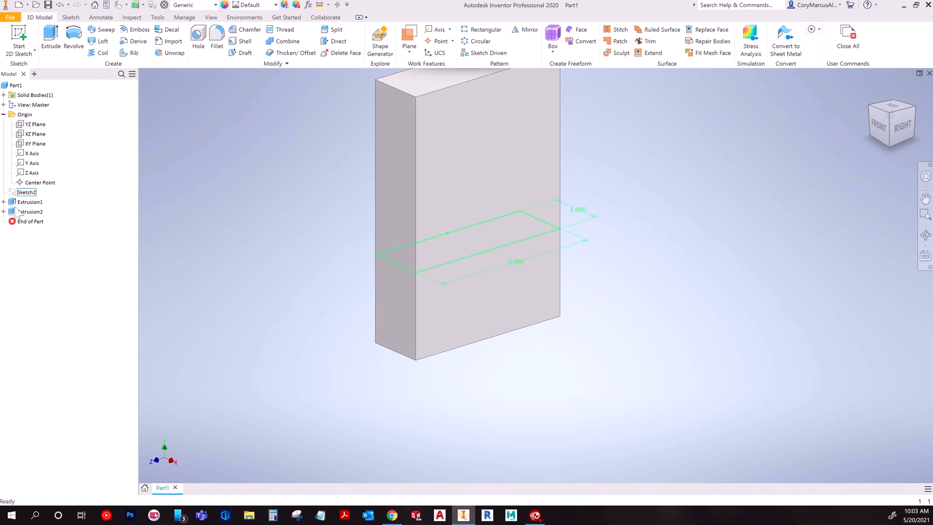
Delete the second extrusion and undo the deletion
left_click(39, 213)
key("Delete")
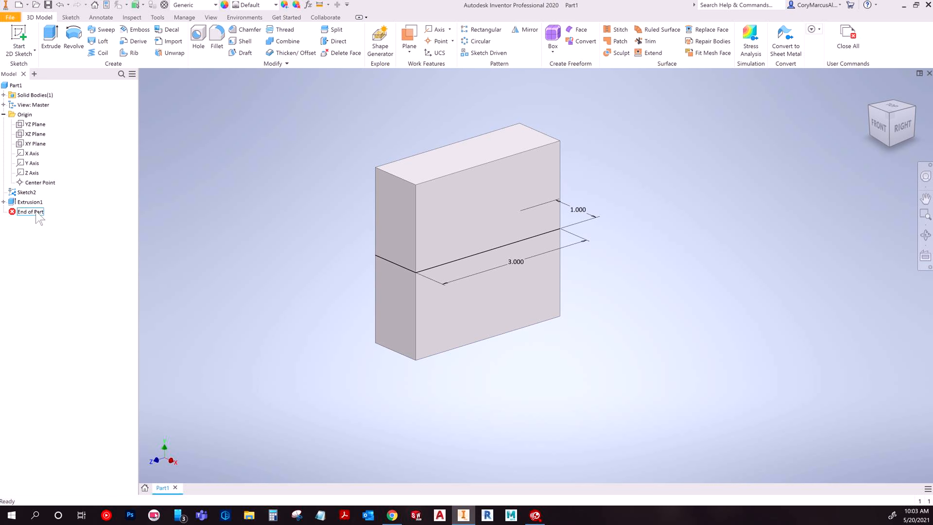
key("ctrl+z")
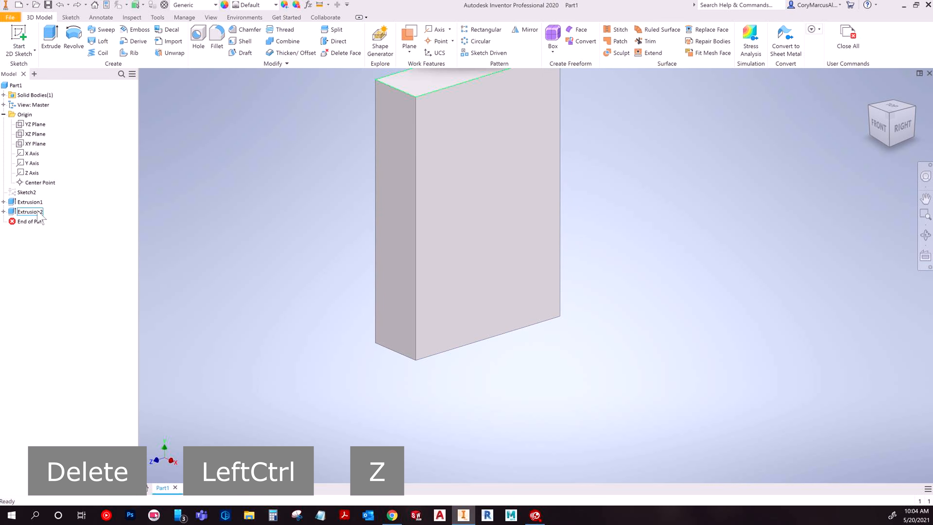
Inspect the second extrusion on the solid and delete it, keeping only the symmetric extrusion
left_click(38, 213)
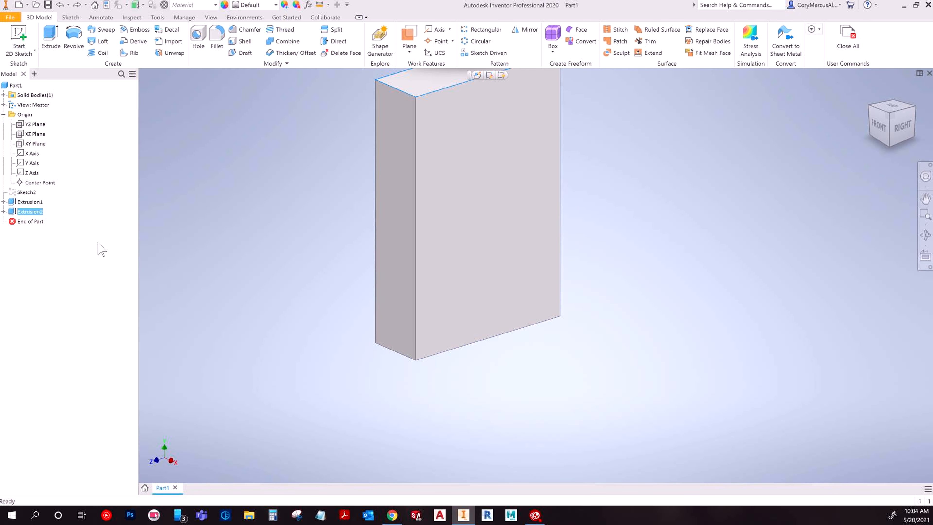
scroll(357, 245, "up", 3)
middle_click_drag(357, 251, 347, 303)
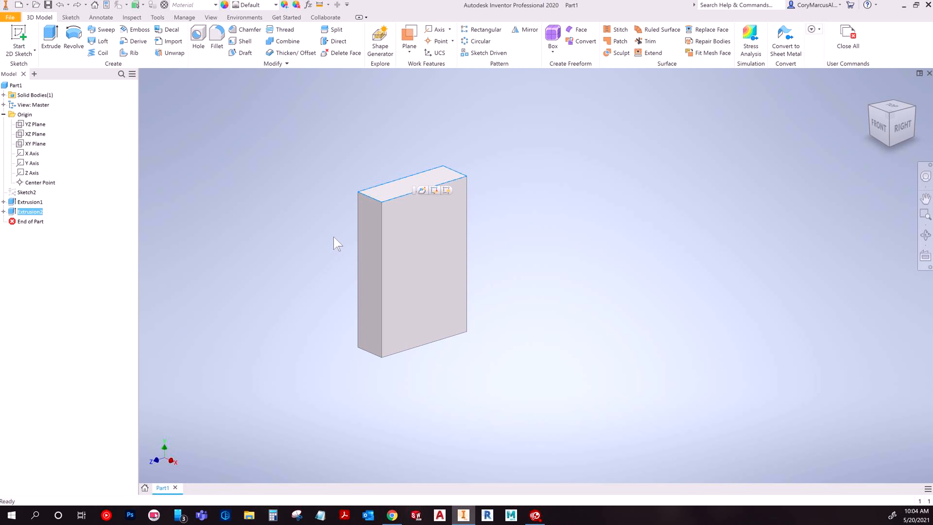
scroll(335, 240, "down", 3)
left_click(106, 249)
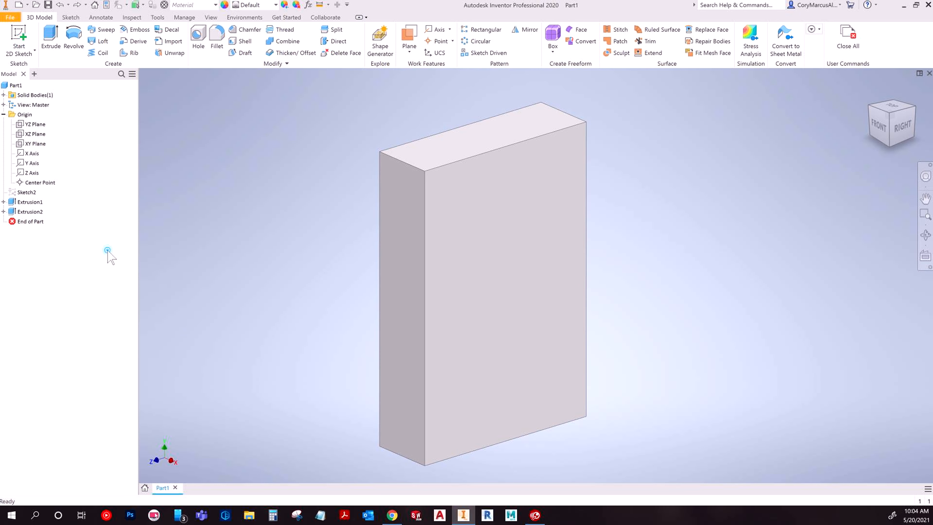
left_click(38, 216)
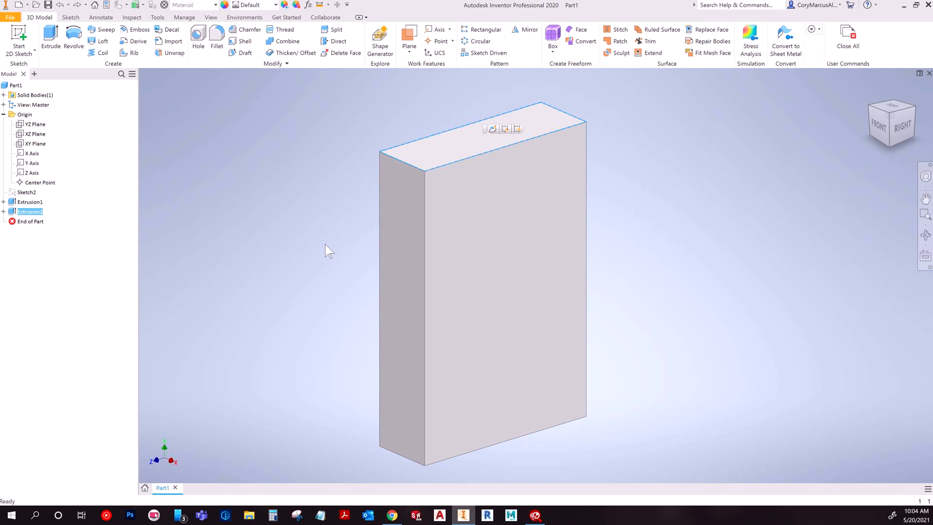
key("Delete")
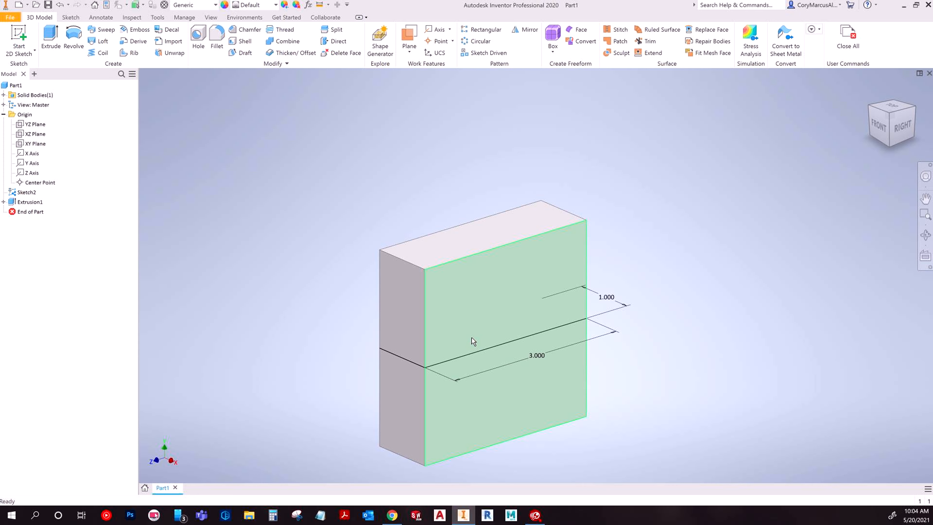
Set the rectangle's 1 in width dimension to 2 in and update the solid
middle_click_drag(283, 260, 586, 179, "shift")
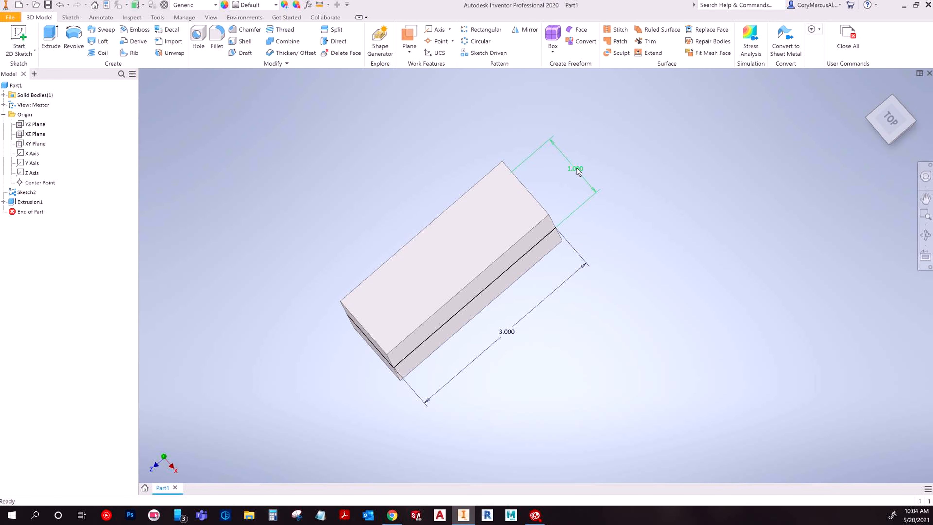
double_click(577, 169)
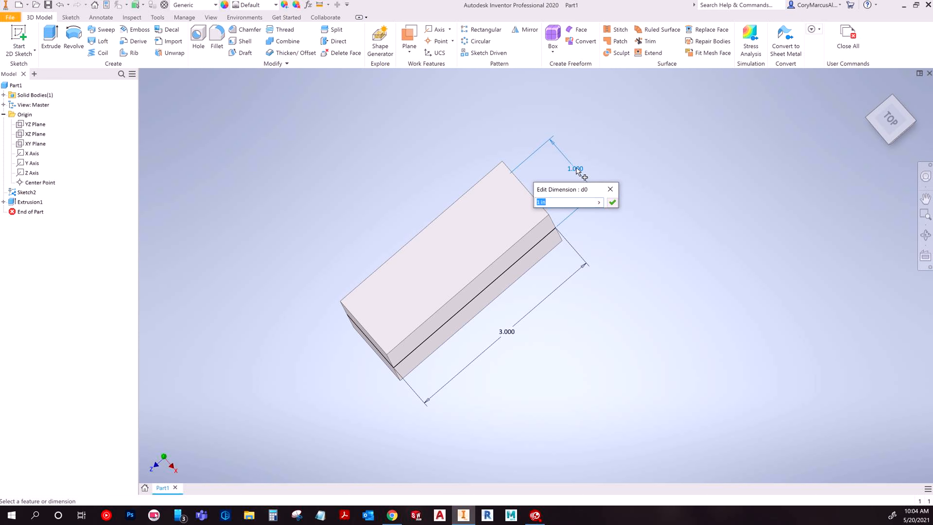
key("F6")
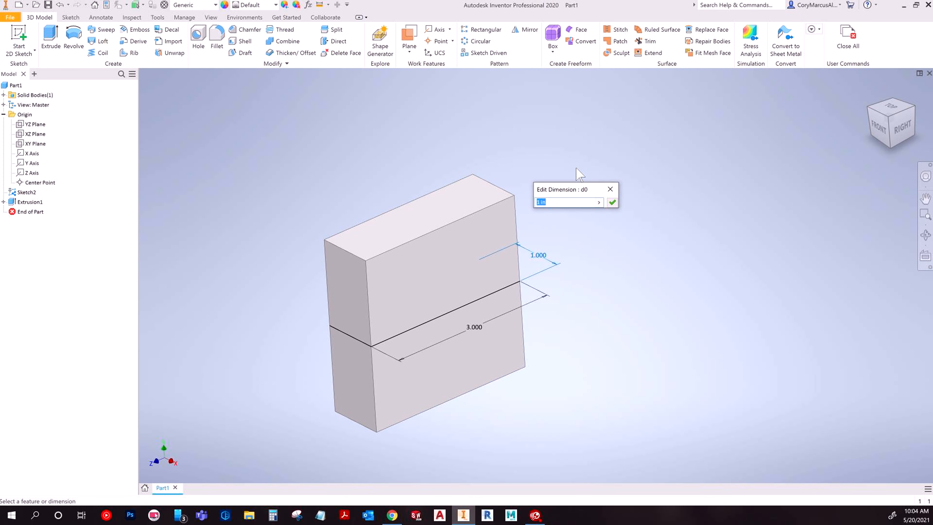
key("Escape")
key("Escape")
key("Escape")
double_click(538, 255)
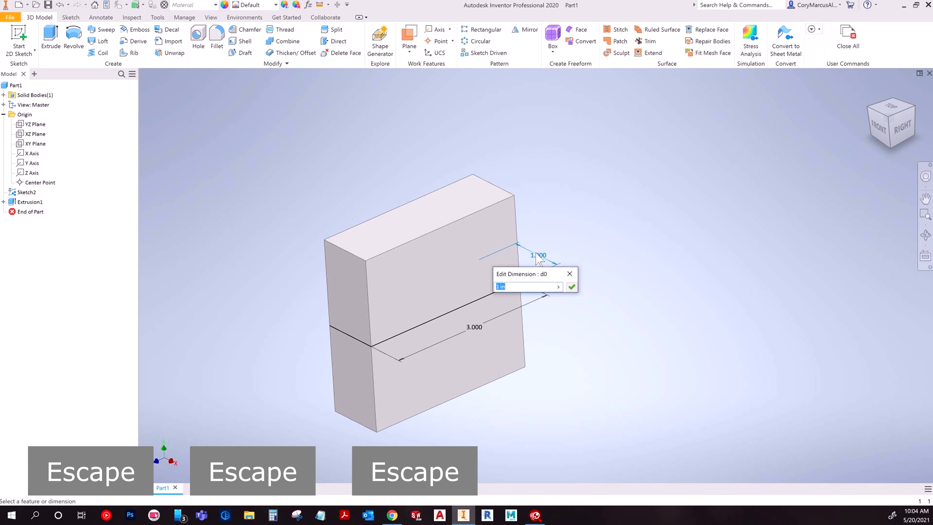
type("2")
key("Return")
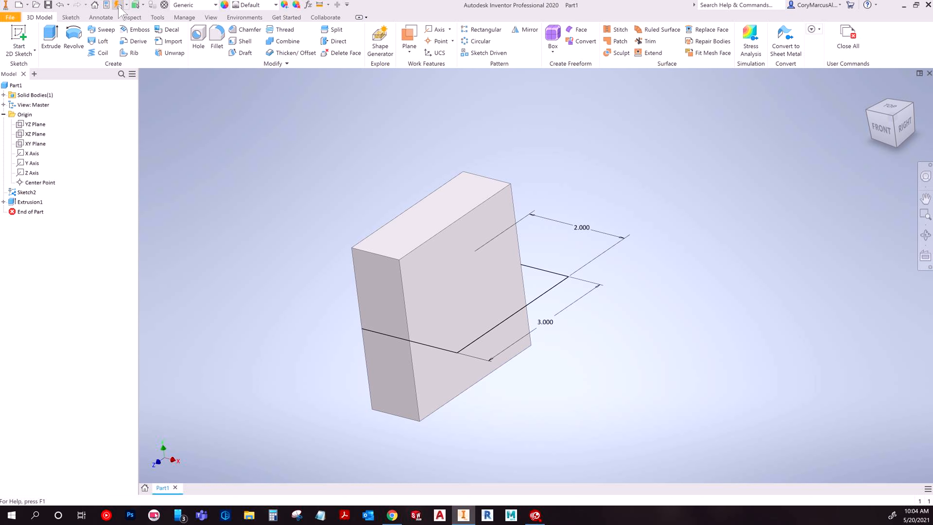
left_click(119, 6)
Set the rectangle's width dimension back to 1 in and update the solid
mouse_move(674, 380)
middle_mouse_down("shift")
mouse_move(536, 271)
mouse_move(546, 280)
mouse_move(594, 166)
middle_mouse_up("shift")
double_click(615, 149)
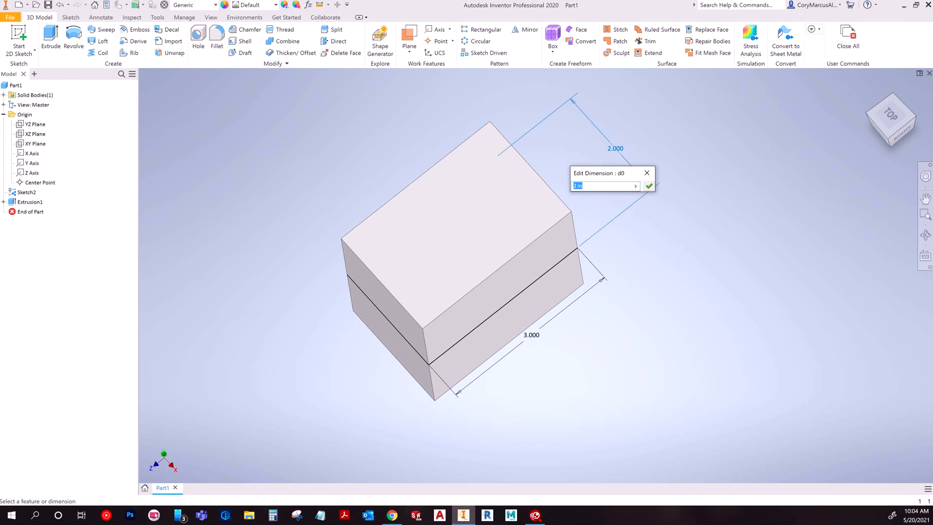
type("1")
key("Return")
middle_click_drag(615, 156, 404, 198, "shift")
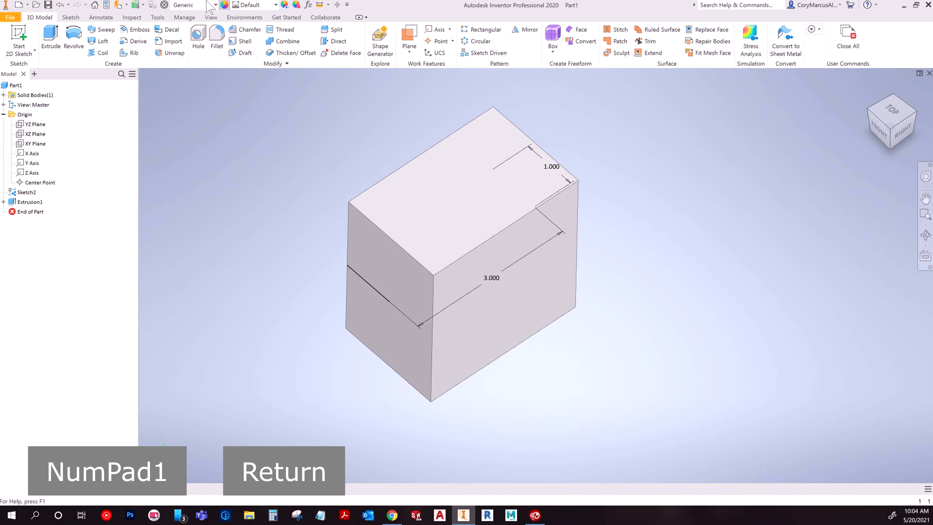
left_click(119, 6)
Hide the shared sketch so that only the extruded solid is displayed
left_click(23, 192)
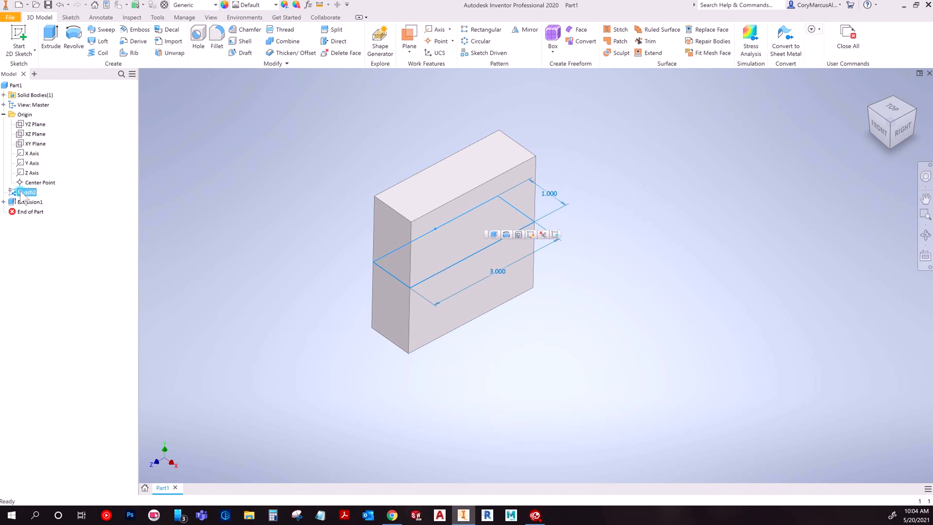
right_click(23, 193)
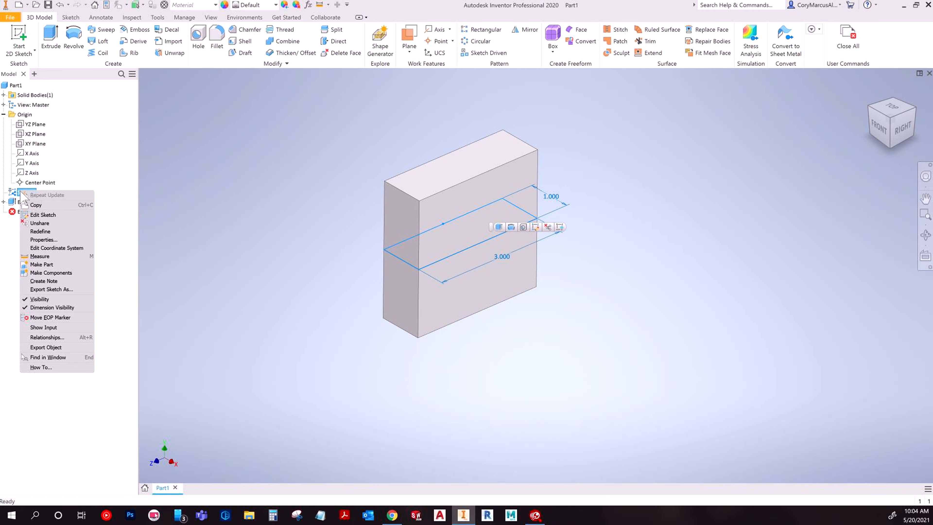
left_click(40, 298)
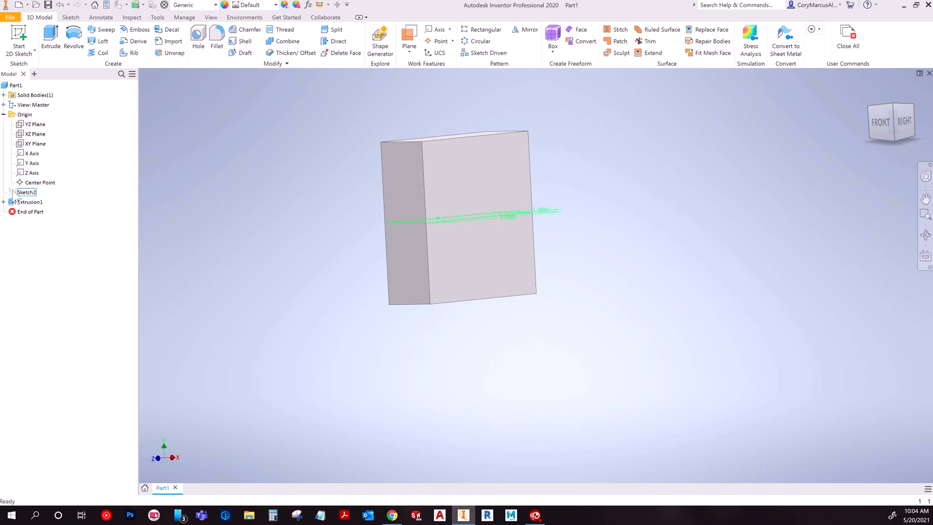
key("ctrl+z")
key("ctrl+y")
left_click(260, 224)
left_click(571, 169)
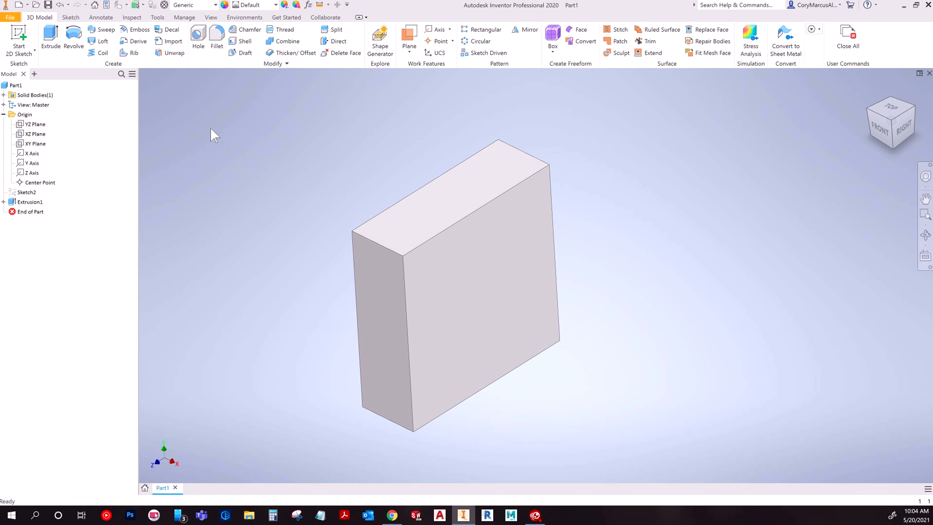
Start a new 2D sketch on the block's top face and view it straight from the top
left_click(19, 37)
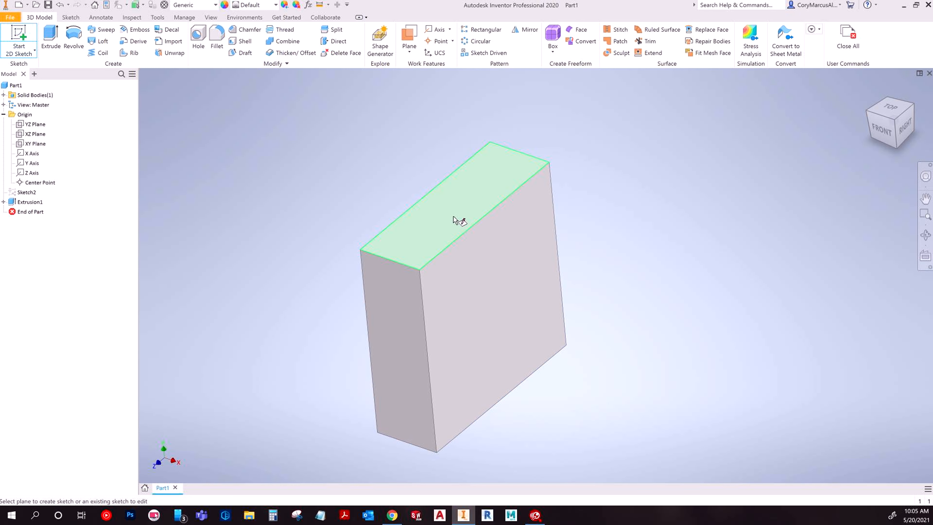
left_click(491, 177)
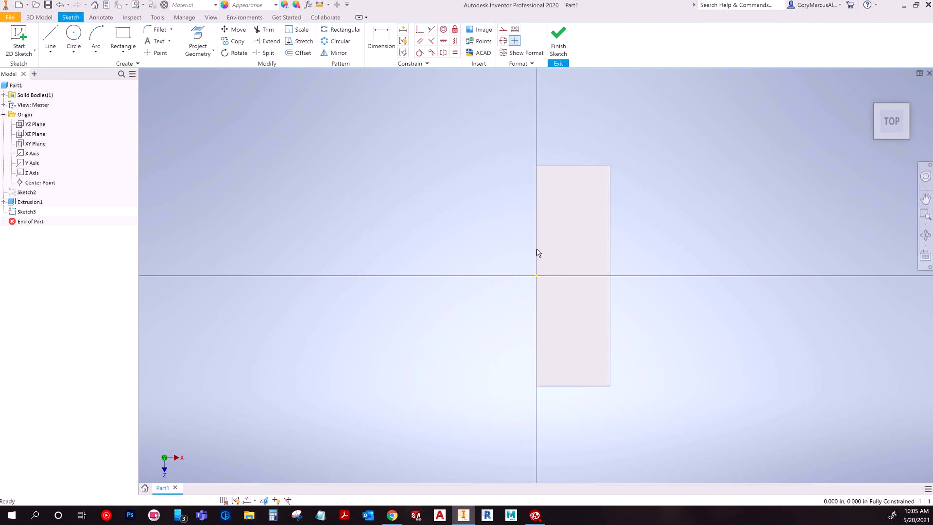
middle_click_drag(585, 240, 891, 118, "shift")
left_click(891, 117)
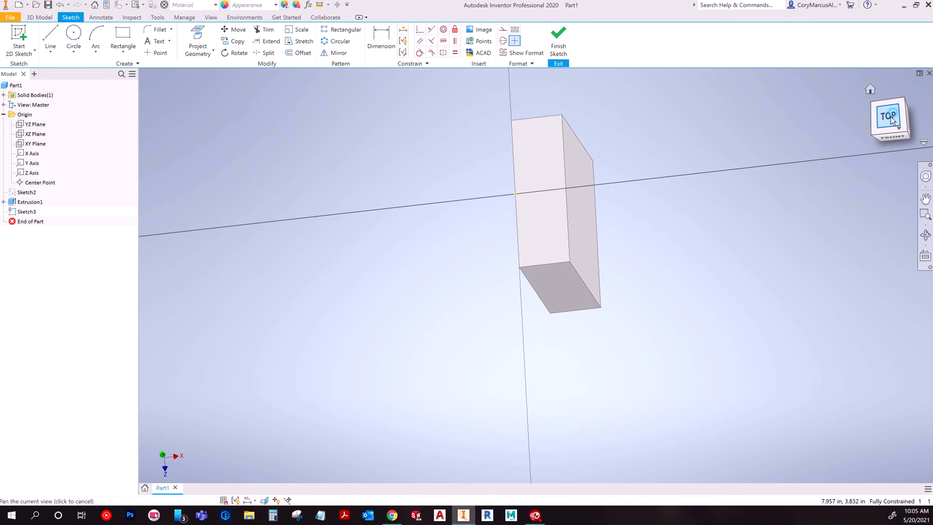
Draw a horizontal line about 1.9 in long beside the block and a 2 in perpendicular line down from its far end
left_click(50, 36)
left_click(396, 152)
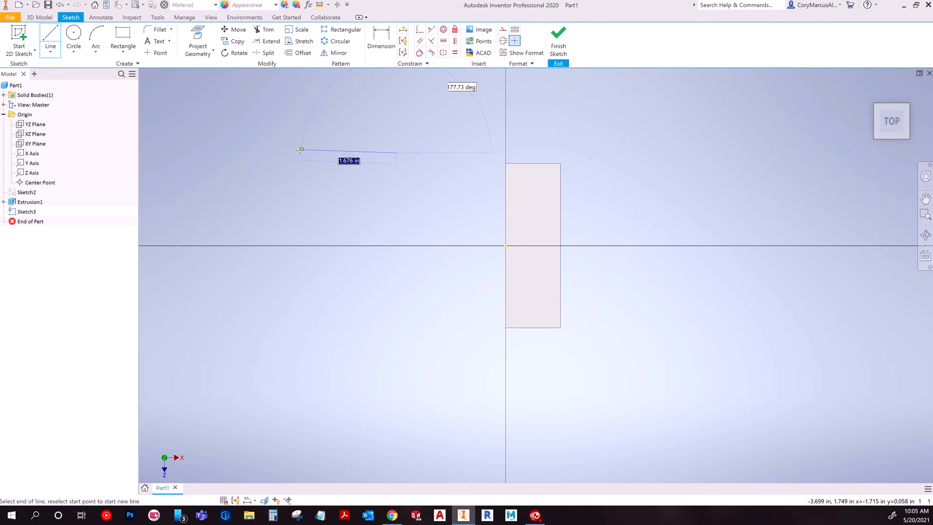
left_click(293, 153)
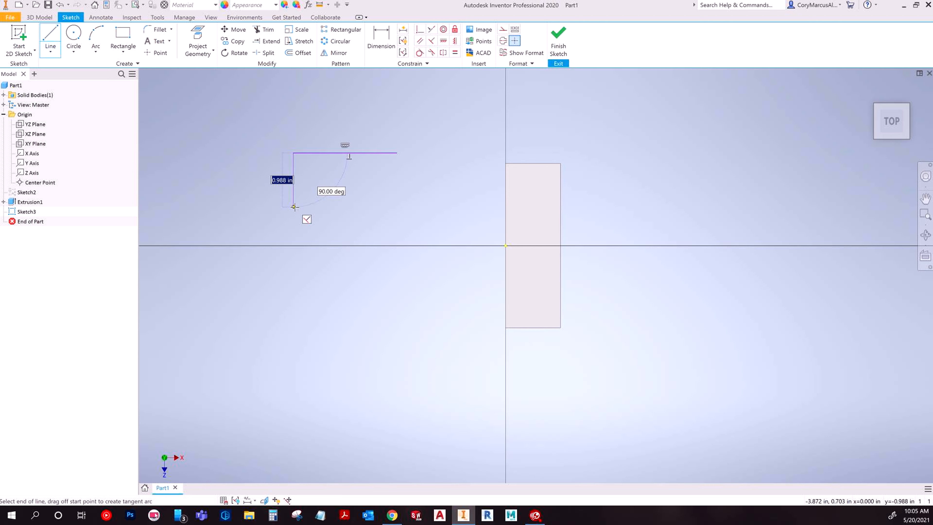
type("2")
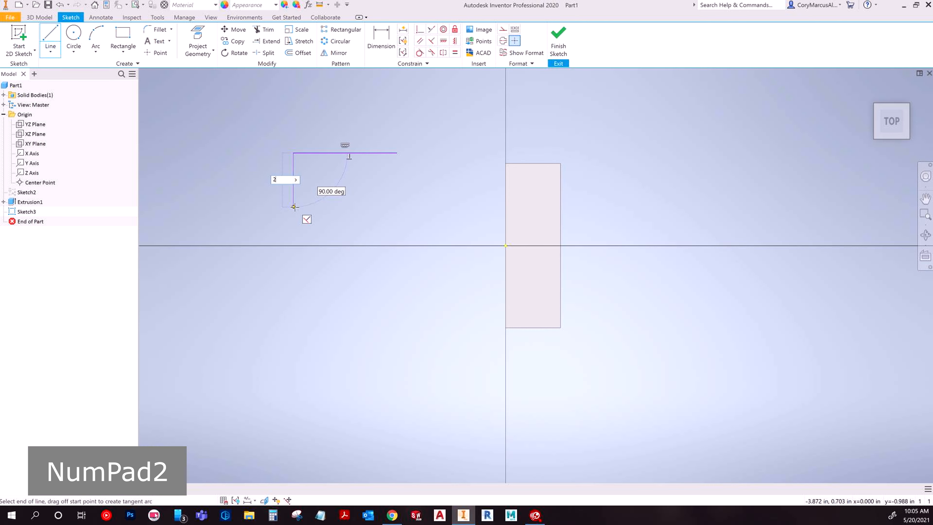
key("Return")
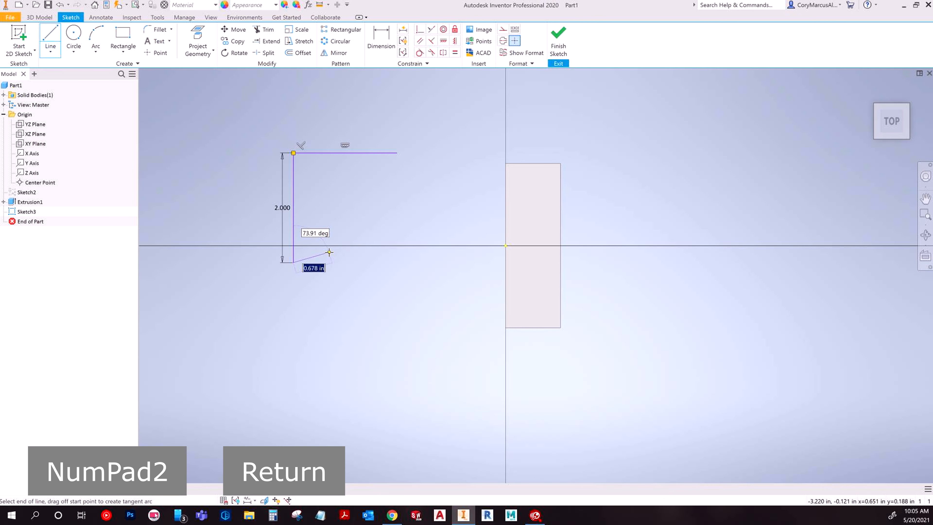
Complete the closed L-shaped profile with a 0.5 in end edge, a 1.5 in inner edge and two lines back to the start point
type(".5")
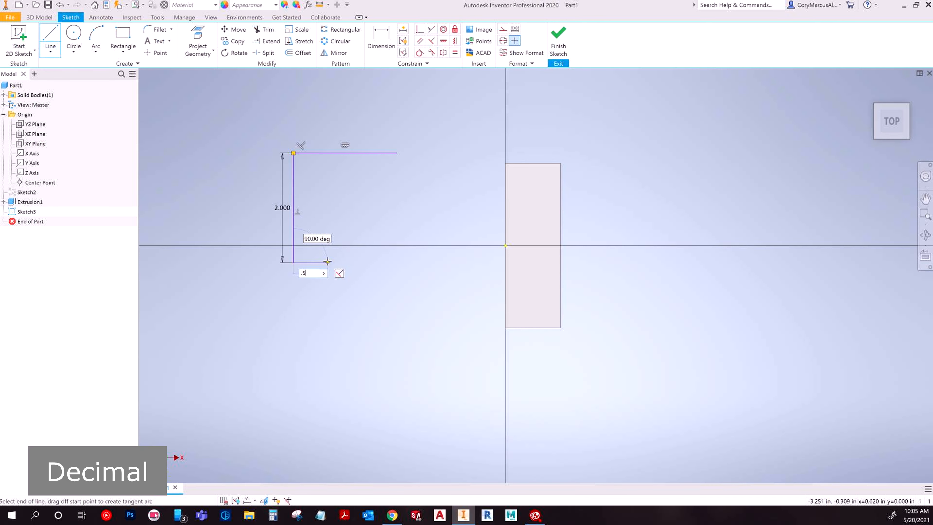
key("Return")
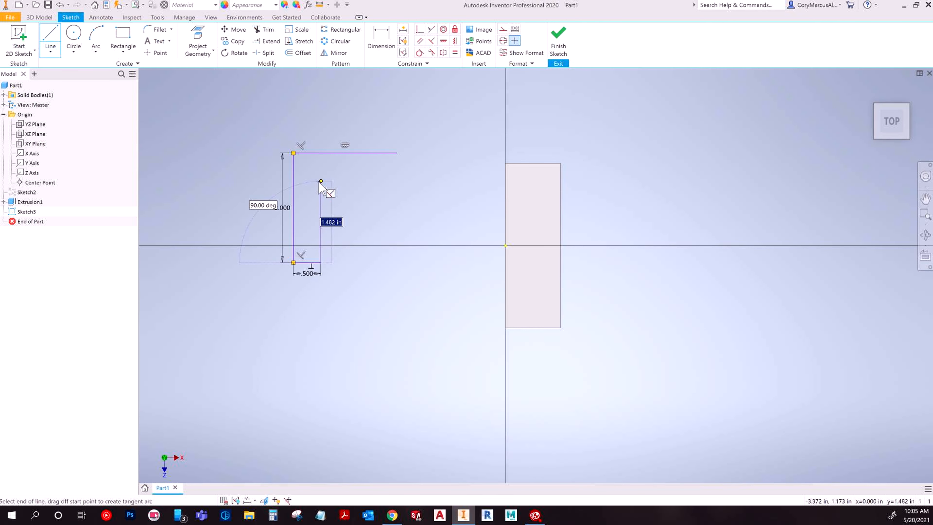
type("1.5")
key("Return")
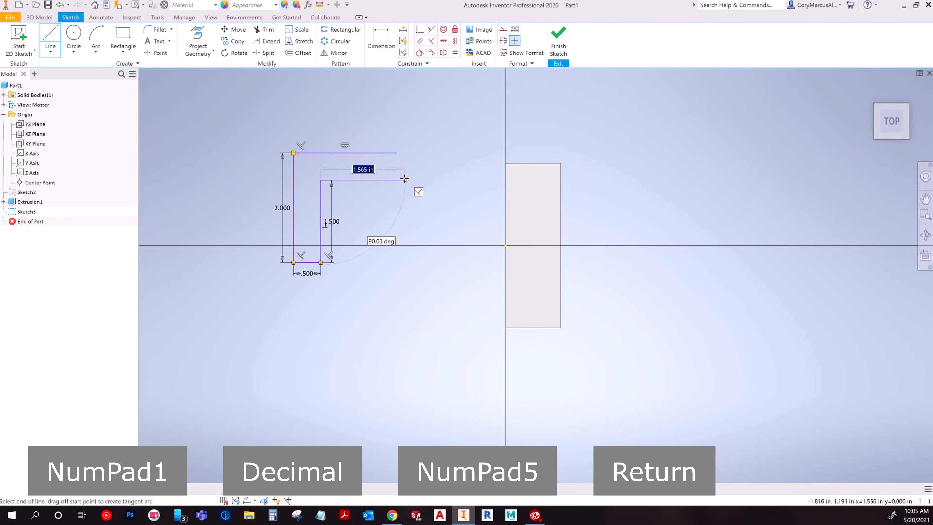
left_click(396, 180)
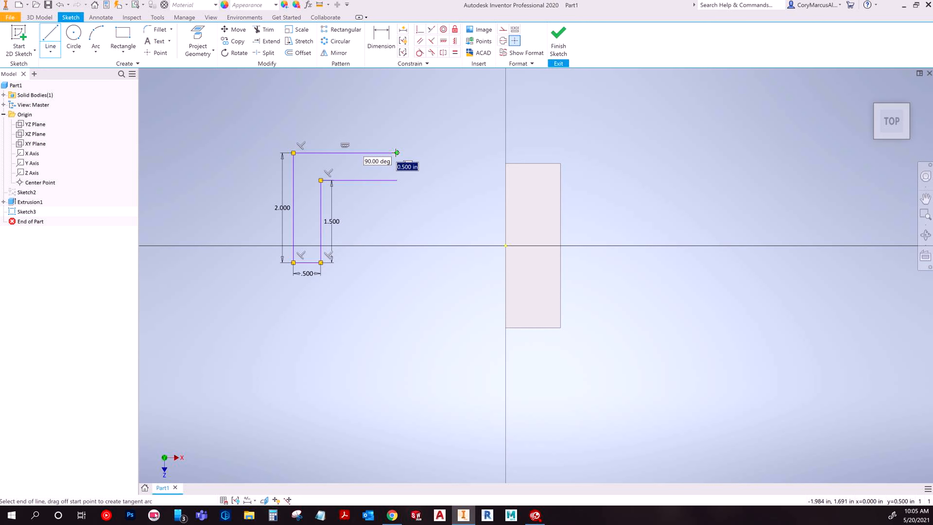
left_click(397, 153)
key("Escape")
key("Escape")
key("Escape")
Dimension the L-profile's upper outer edge to 2 in
left_click(345, 153)
left_click(345, 128)
type("2")
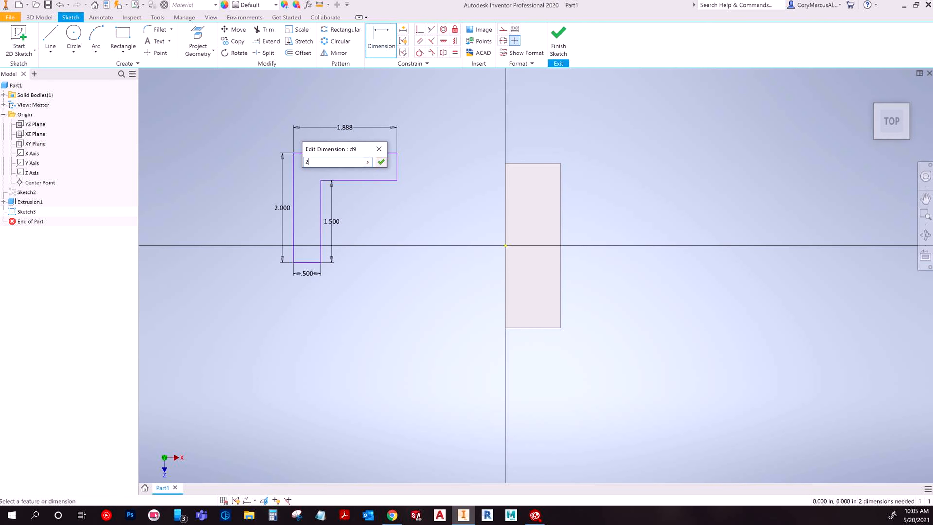
key("Return")
Try to dimension the short end edge of the L-profile's upper leg
left_click(401, 165)
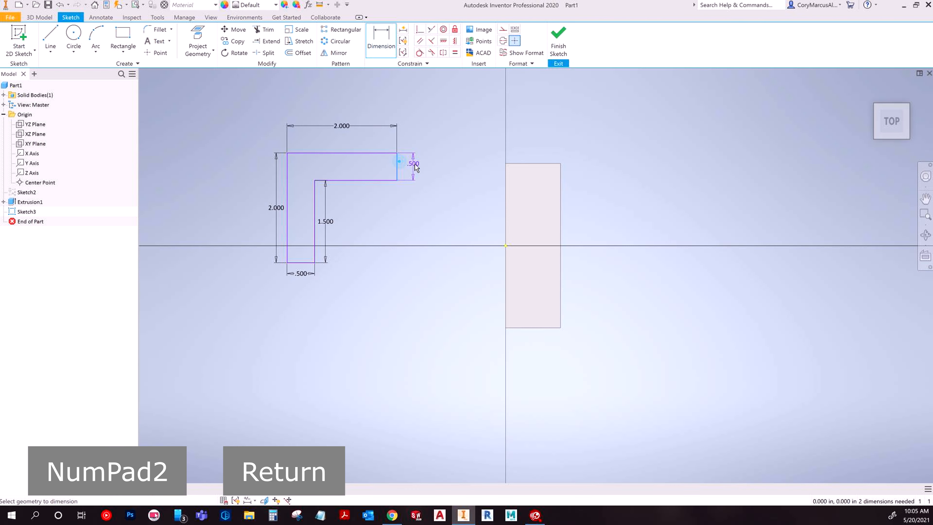
left_click(418, 168)
key("Escape")
key("Escape")
key("Escape")
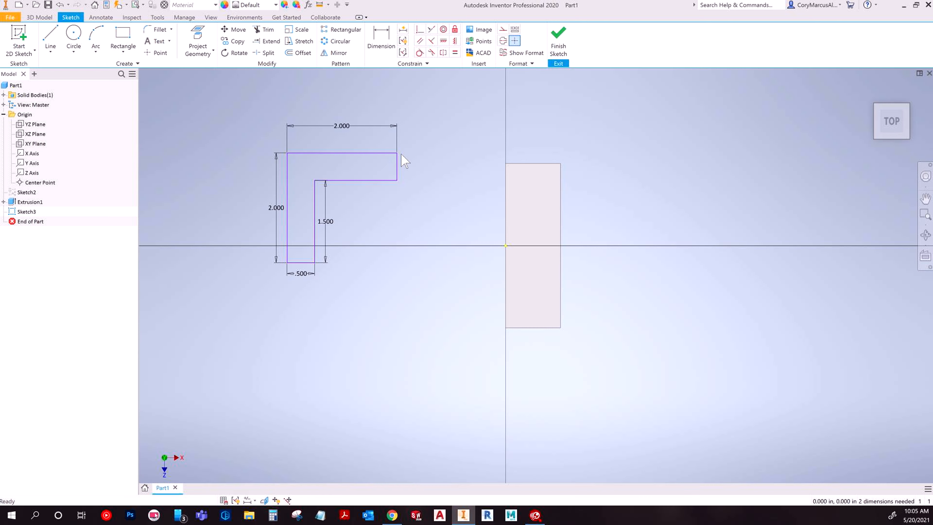
Move the L-profile by its upper corner against the block, inspect the contact, and move it back away from the block
mouse_move(397, 153)
left_mouse_down()
mouse_move(454, 188)
mouse_move(439, 177)
mouse_move(367, 184)
mouse_move(408, 264)
mouse_move(452, 224)
mouse_move(371, 195)
mouse_move(437, 189)
mouse_move(451, 208)
mouse_move(450, 181)
mouse_move(503, 190)
left_mouse_up()
scroll(483, 150, "up", 5)
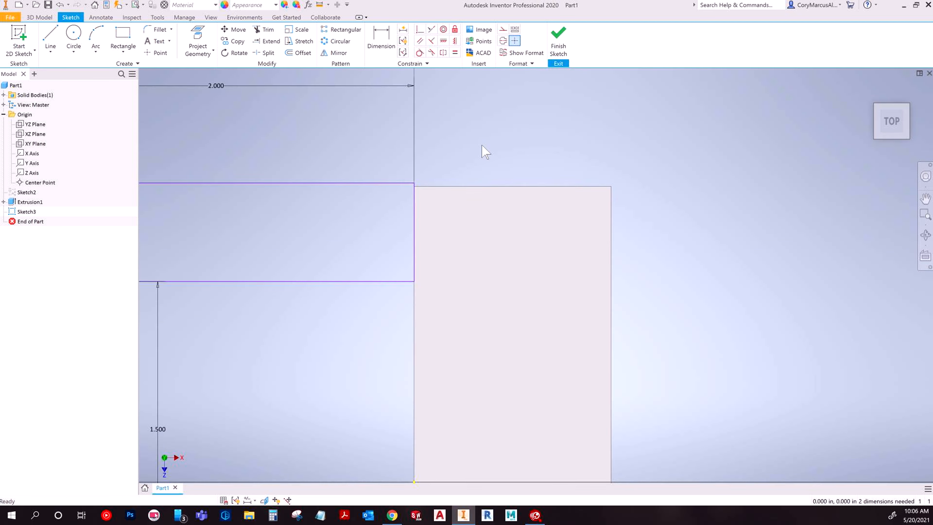
scroll(408, 215, "down", 5)
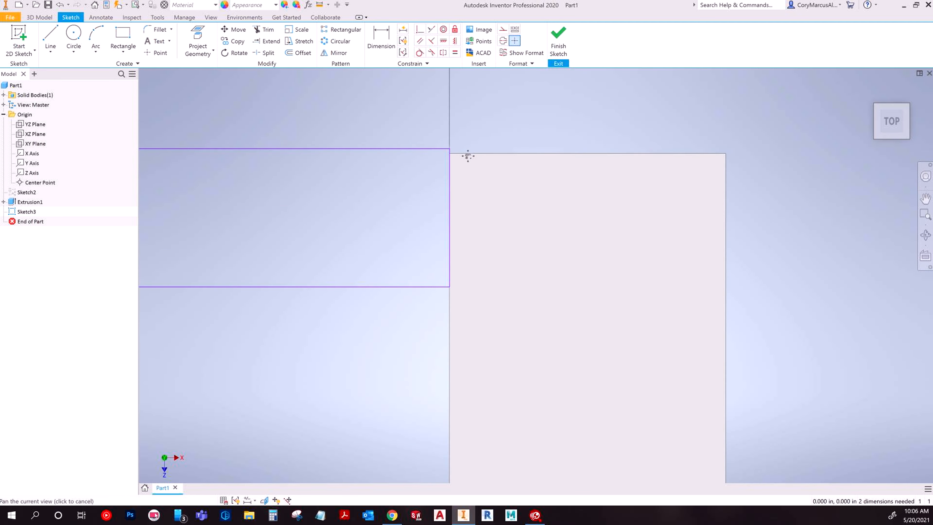
middle_click_drag(475, 158, 462, 150)
left_click_drag(457, 145, 421, 149)
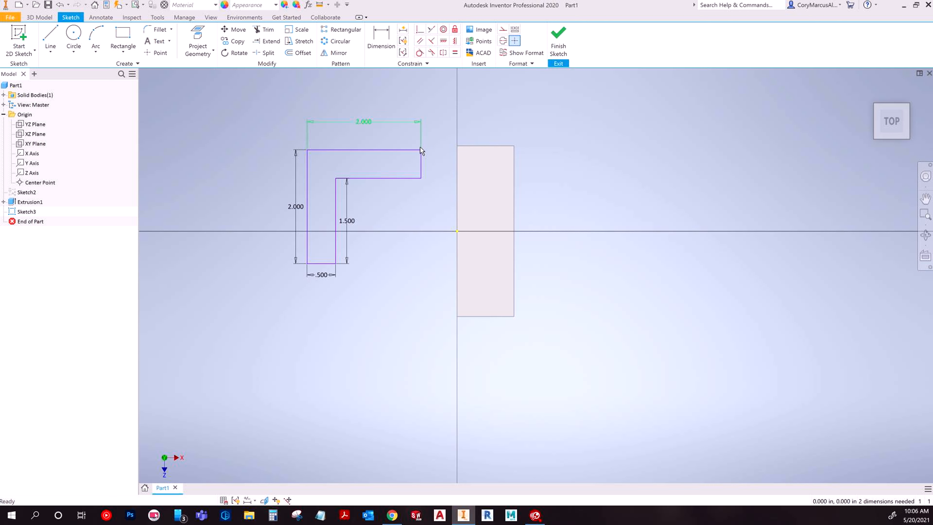
left_click_drag(421, 150, 419, 186)
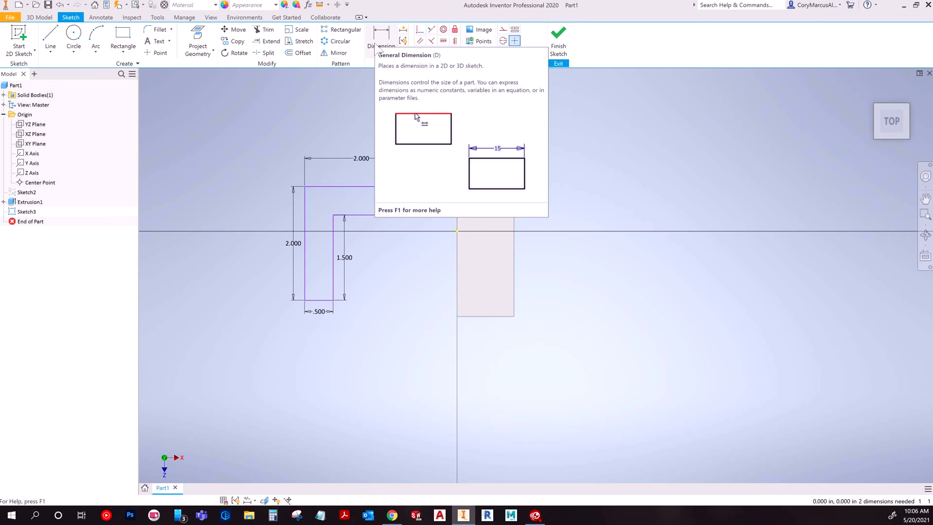
Dimension the horizontal distance between the L-profile's upper corner and the sketch origin, accepting the existing distance
left_click(376, 52)
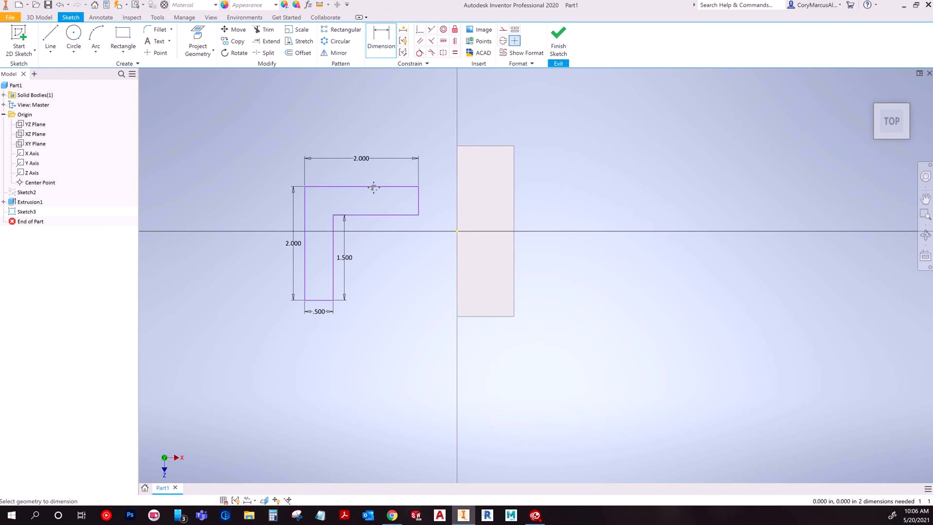
scroll(367, 180, "up", 5)
left_click(337, 184)
left_click(411, 254)
left_click(377, 143)
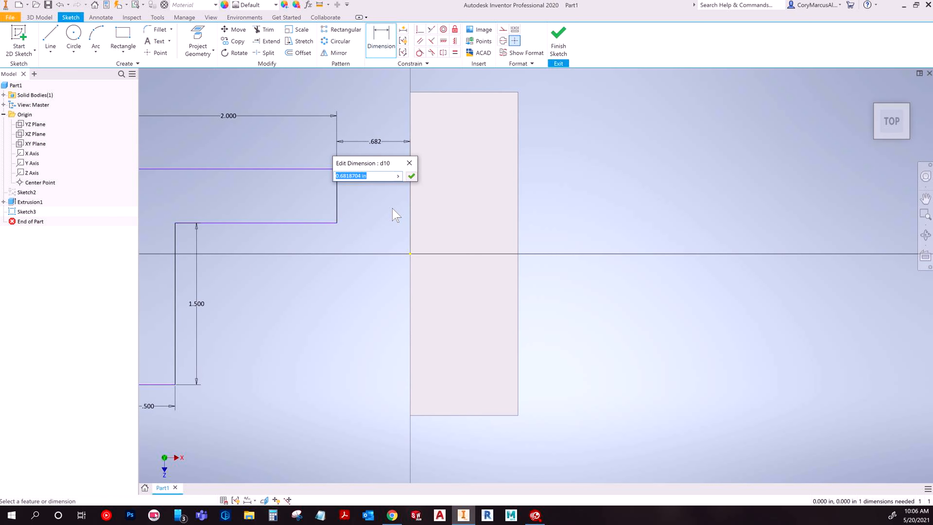
key("Escape")
key("space")
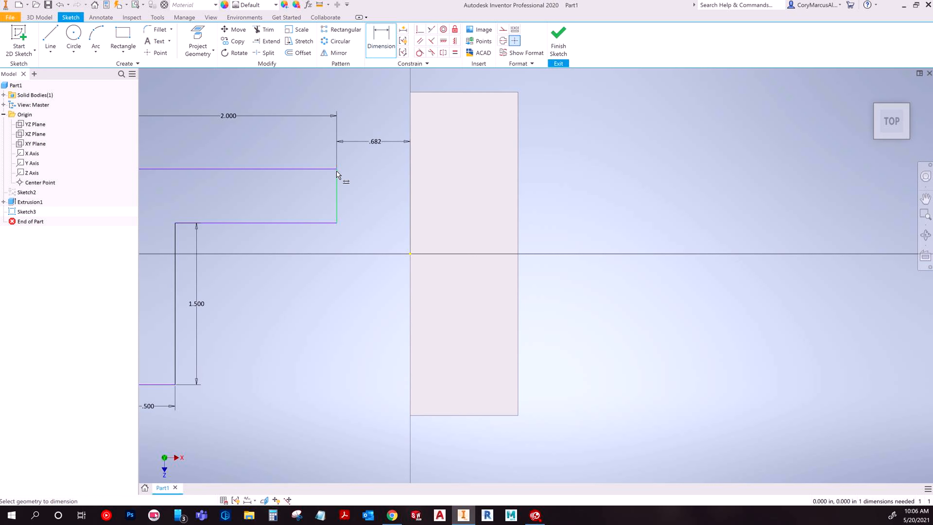
Dimension the vertical distance between the L-profile's upper corner and the sketch origin, accepting the existing distance
left_click(410, 254)
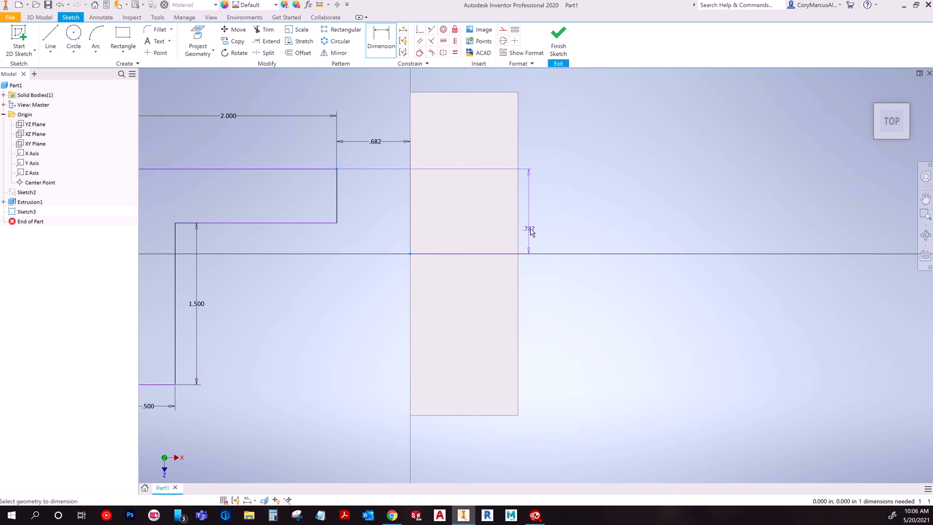
left_click(554, 220)
key("Escape")
key("Escape")
key("Escape")
scroll(307, 310, "down", 5)
middle_click_drag(304, 302, 370, 293)
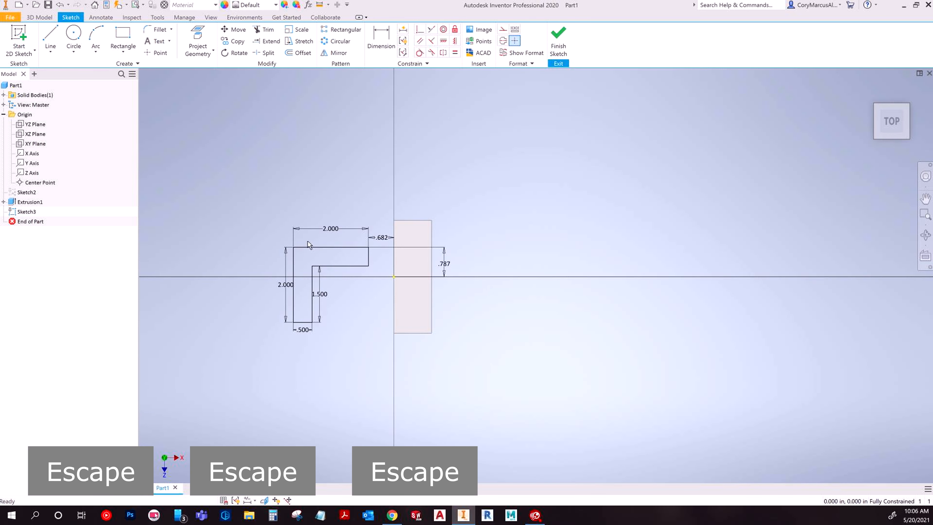
scroll(407, 237, "up", 3)
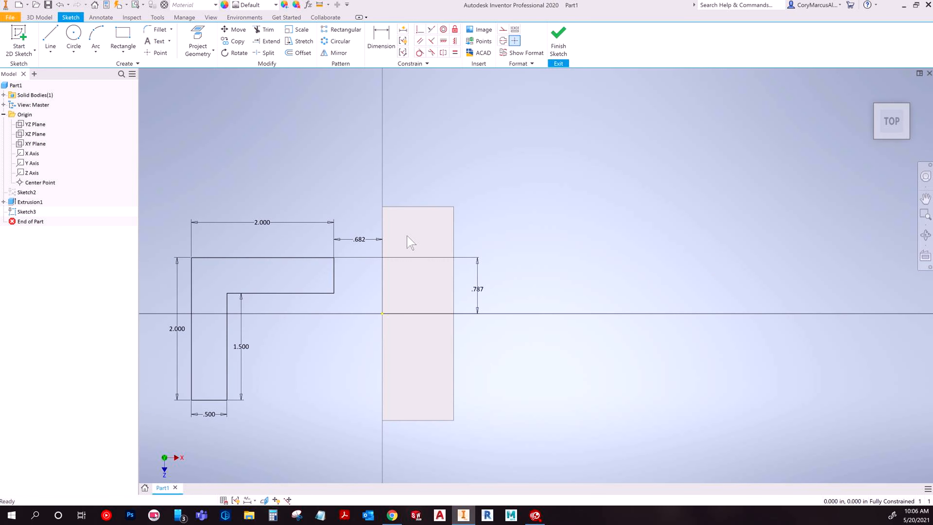
Undo both dimensions locating the L-profile from the origin
key("ctrl+z")
key("ctrl+z")
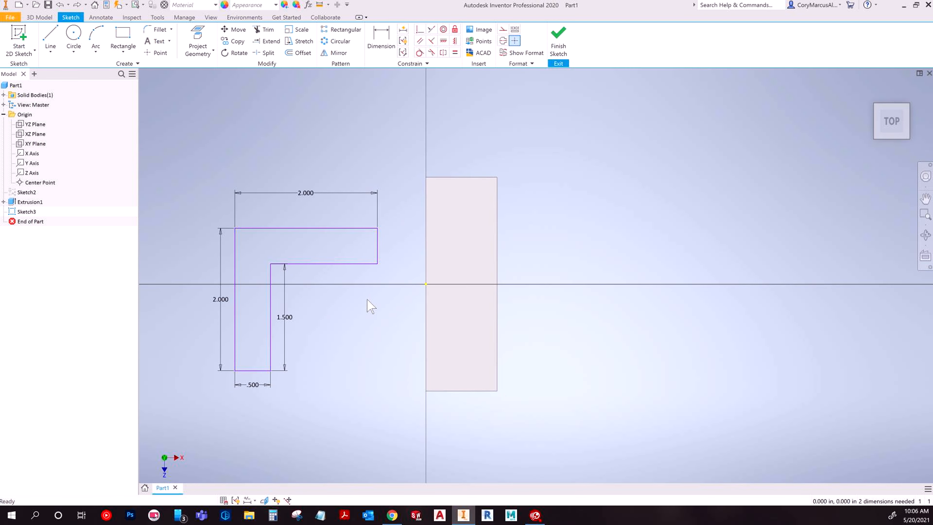
key("Escape")
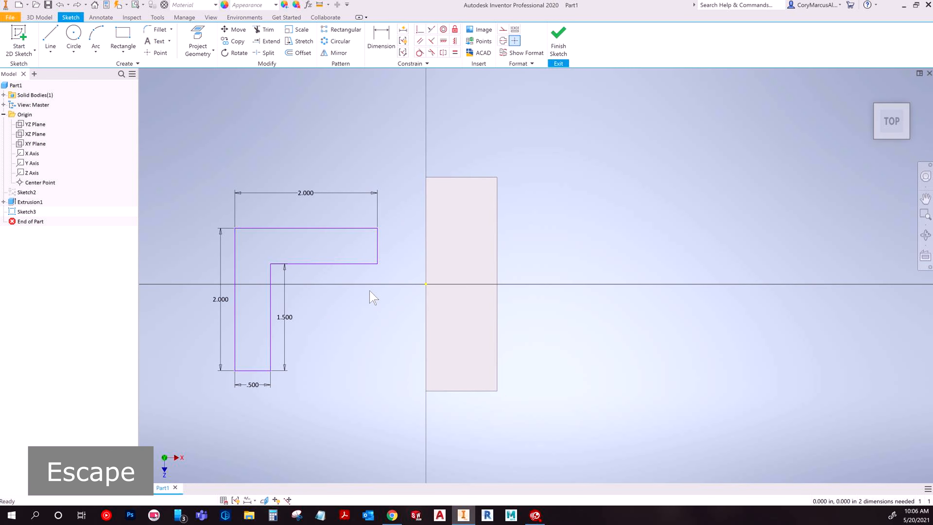
Project the block's entire top face outline into the sketch and undo the projection
left_click(195, 40)
left_click(475, 223)
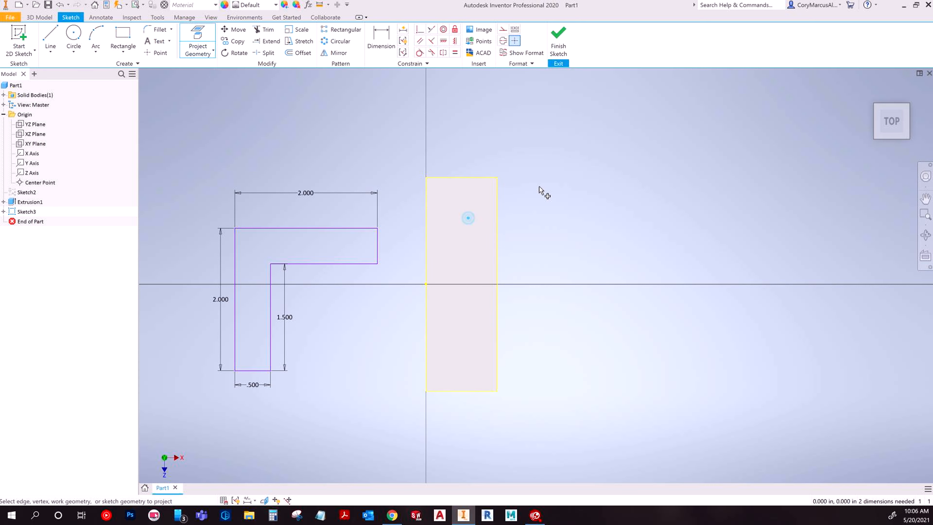
key("Escape")
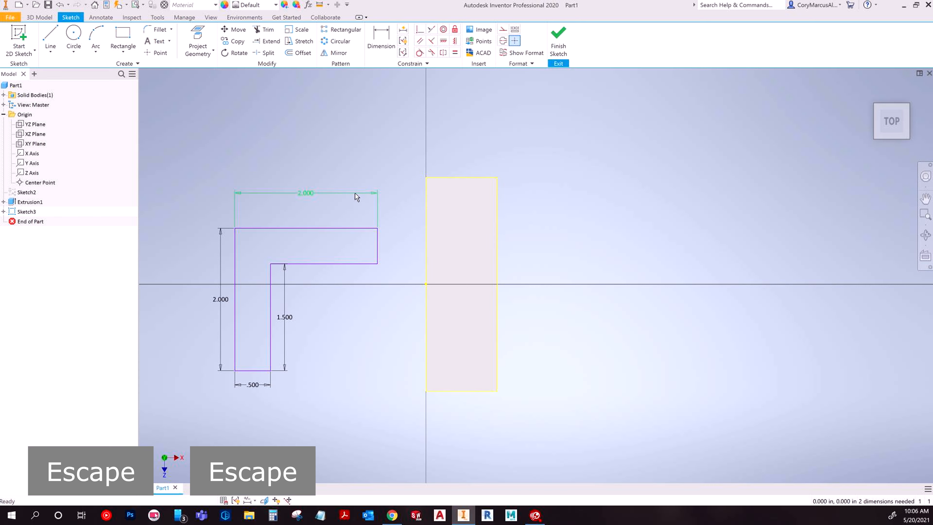
key("ctrl+z")
Project only the left and top edges of the block's face into the sketch
left_click(196, 35)
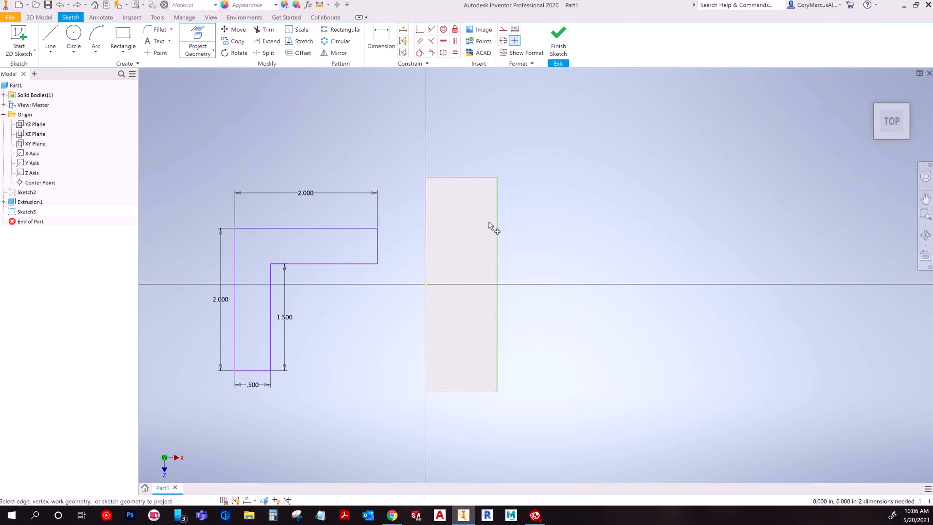
left_click(429, 200)
left_click(445, 178)
key("Escape")
key("Escape")
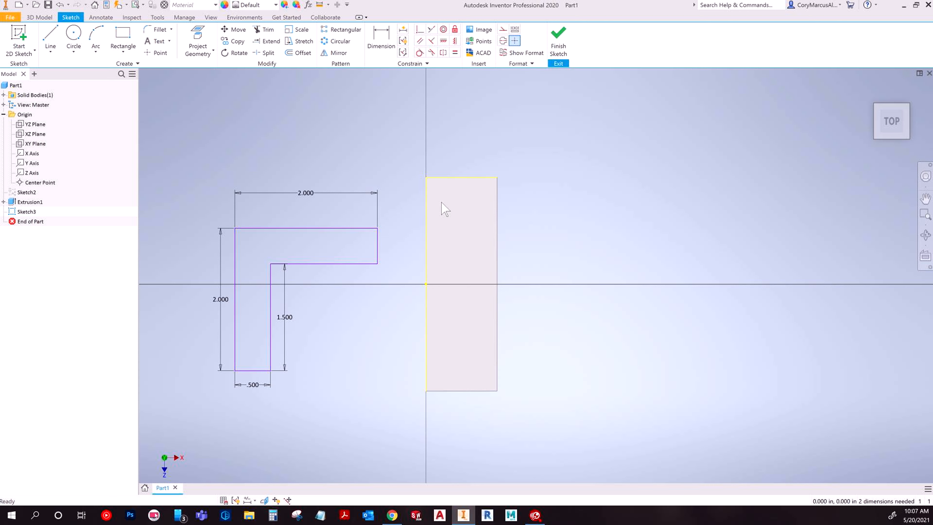
Try placing the L-profile's upper-right corner on the block's upper-left corner by Coincident constraint and by moving the point, undoing each attempt
left_click(419, 29)
left_click(378, 228)
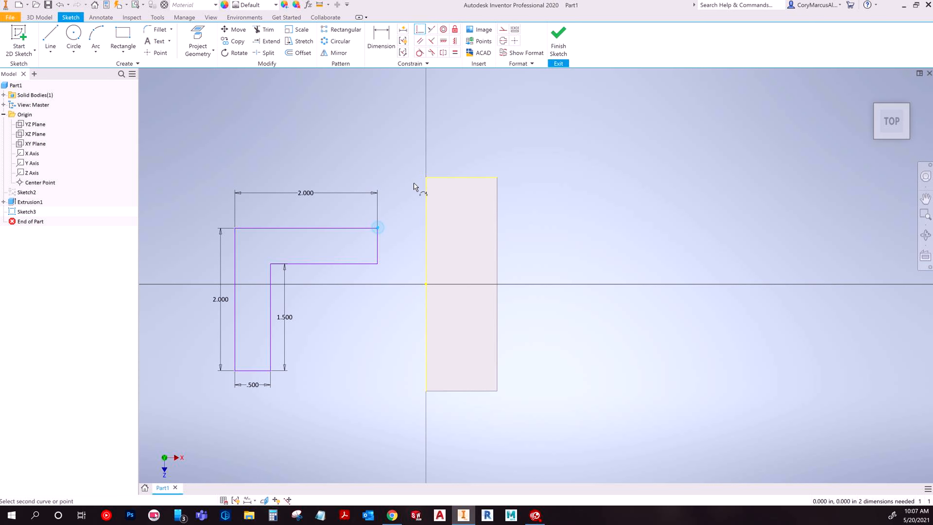
left_click(425, 178)
key("Escape")
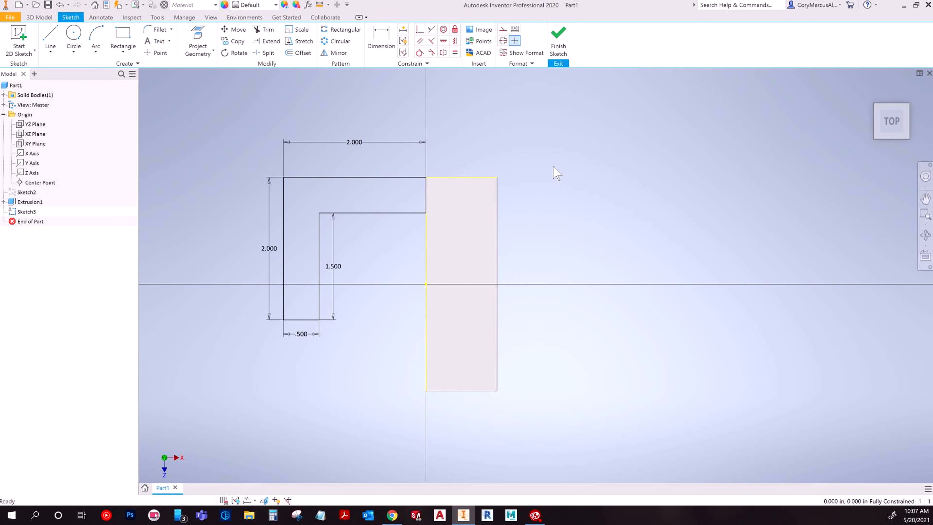
key("ctrl+z")
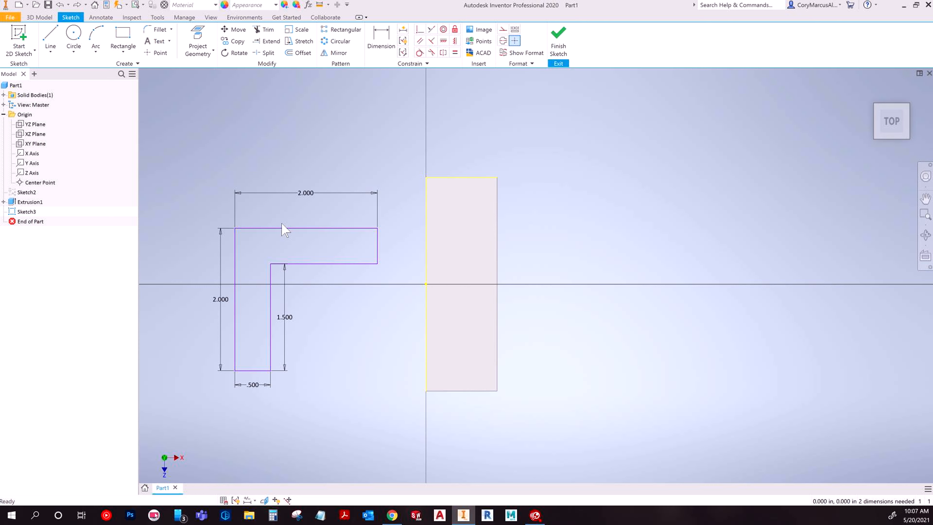
mouse_move(378, 228)
left_mouse_down()
mouse_move(380, 206)
mouse_move(426, 177)
left_mouse_up()
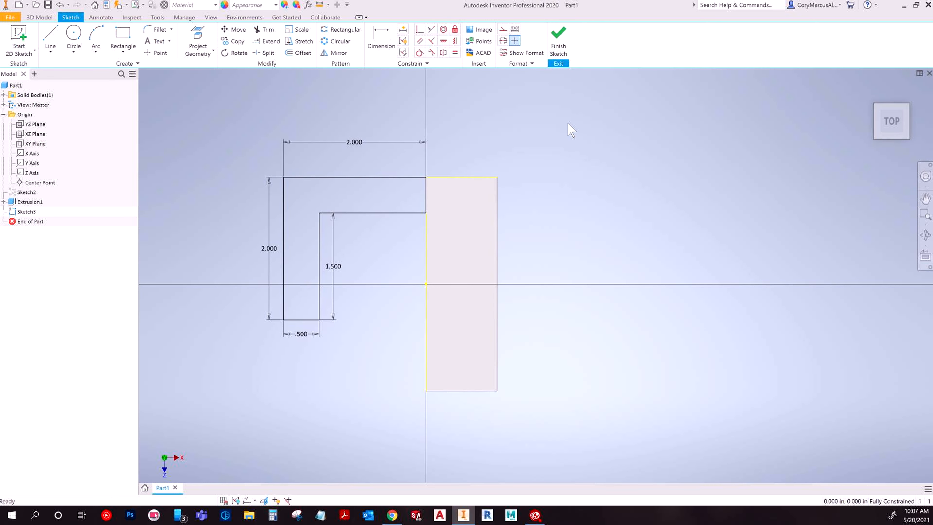
key("ctrl+z")
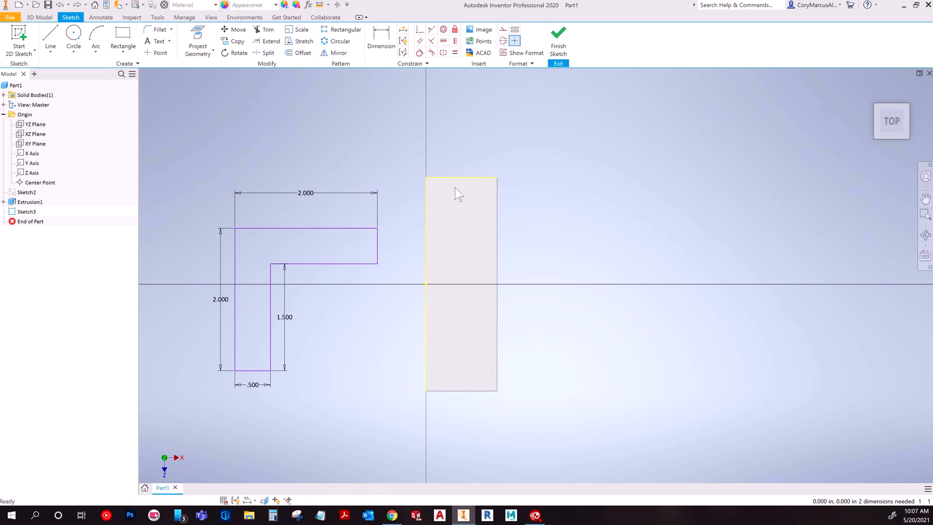
Make the L-profile's top edge collinear with the block's projected top edge, and its right edge collinear with the projected left edge
left_click(432, 30)
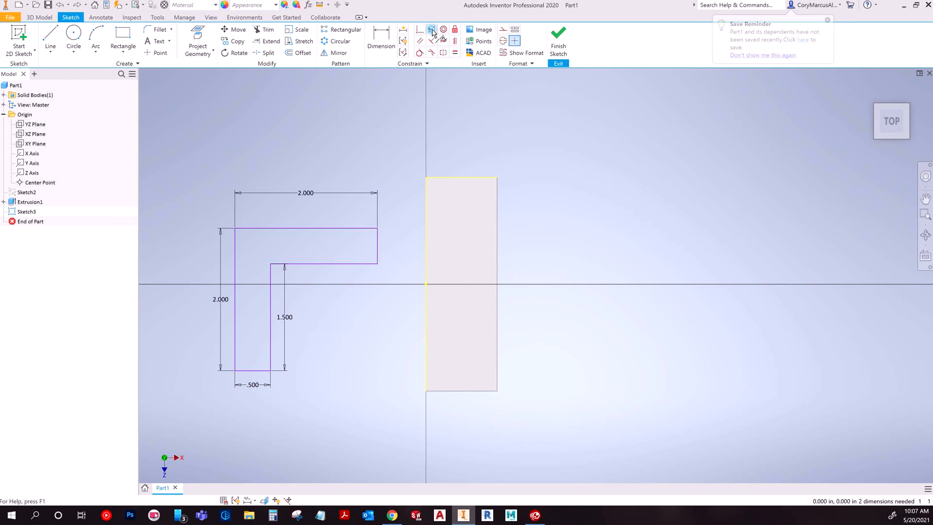
left_click(353, 228)
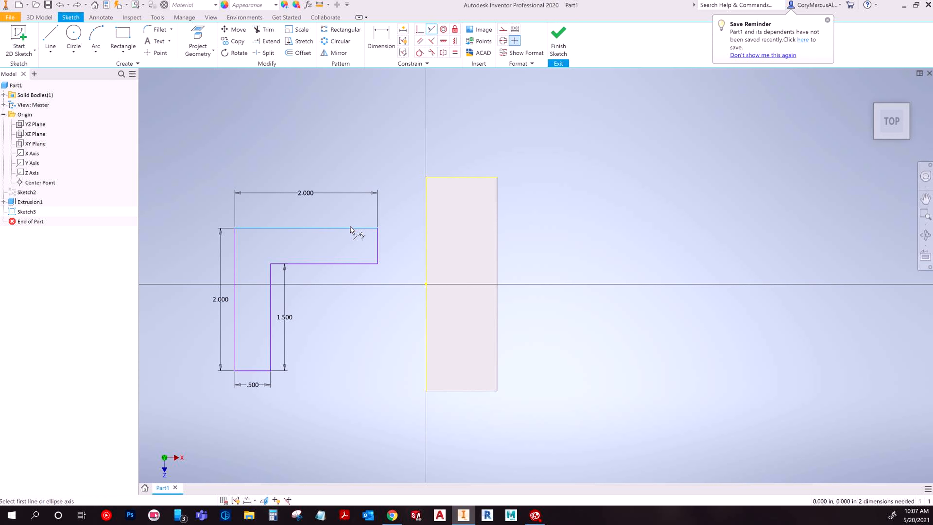
left_click(471, 178)
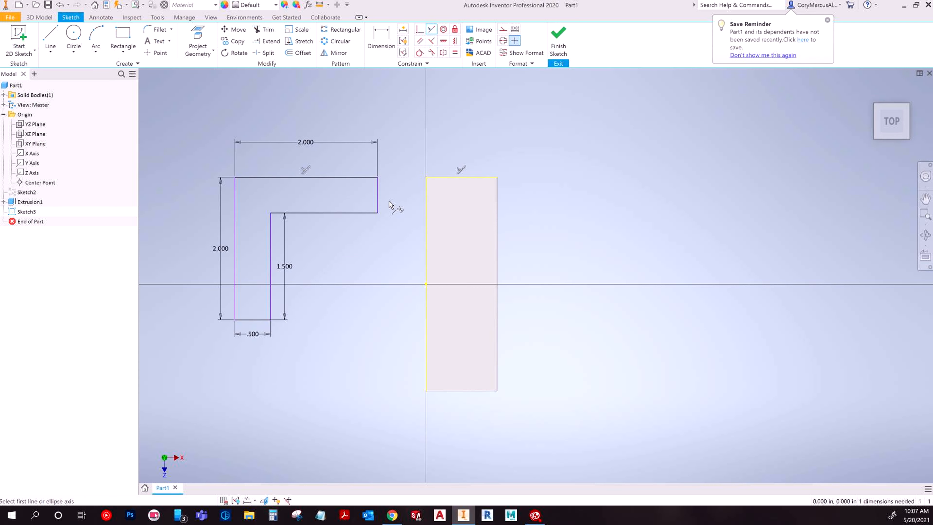
left_click(377, 195)
left_click(430, 199)
key("Escape")
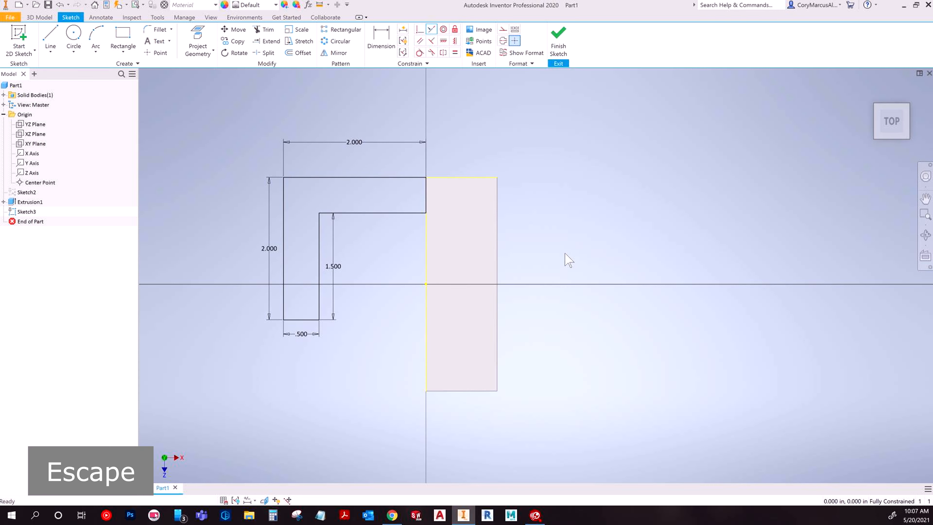
key("Escape")
Show all sketch constraints and examine the collinear constraint between the L-profile's and the block's top edges, toggling the constraint display
left_click(235, 500)
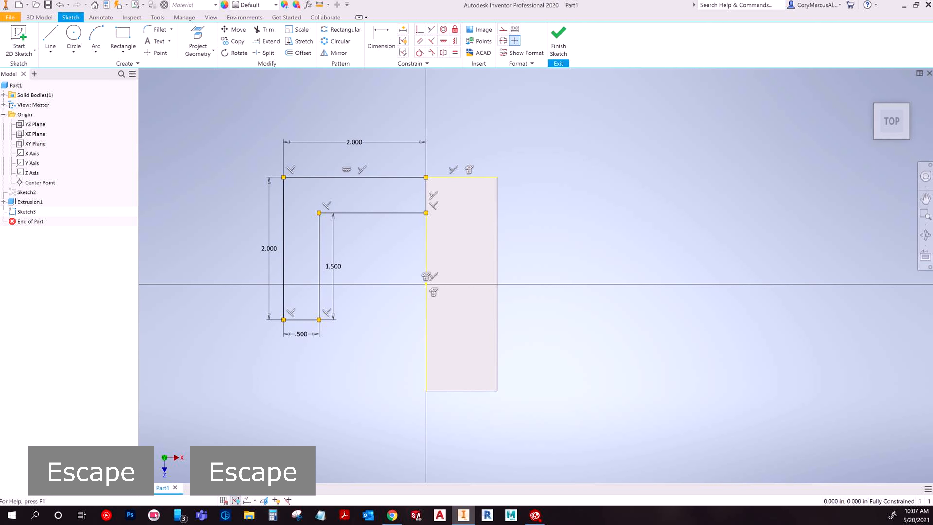
left_click(447, 181)
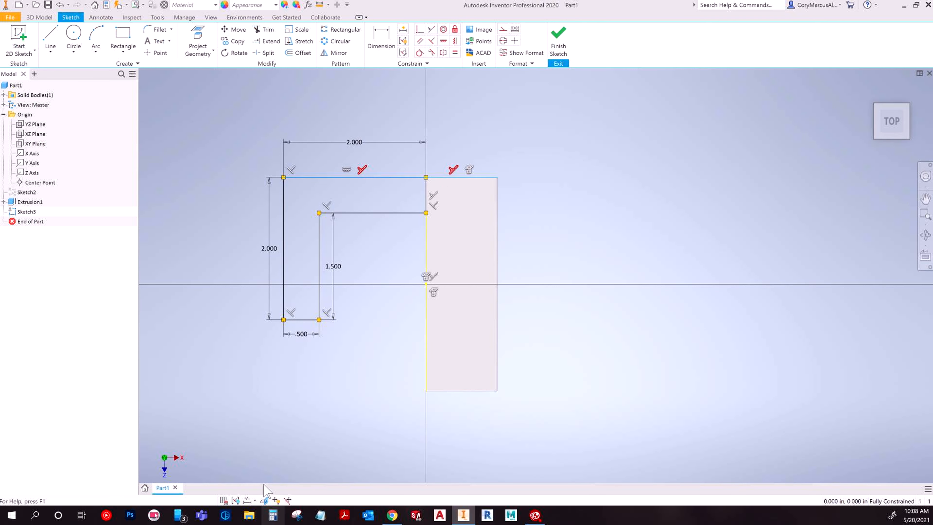
left_click(235, 500)
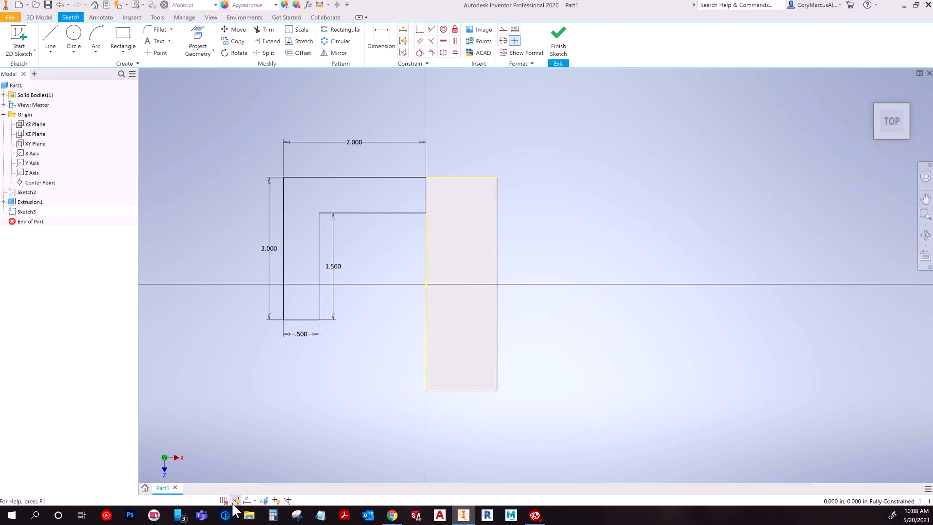
left_click(235, 500)
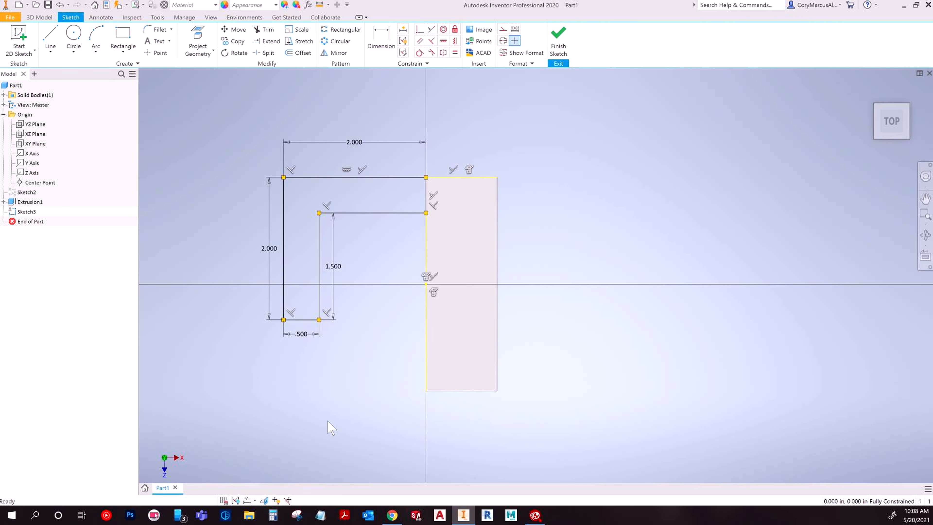
Delete the collinear constraint on the top edges, test moving the L-profile's top line, and undo both the move and the deletion
right_click(454, 173)
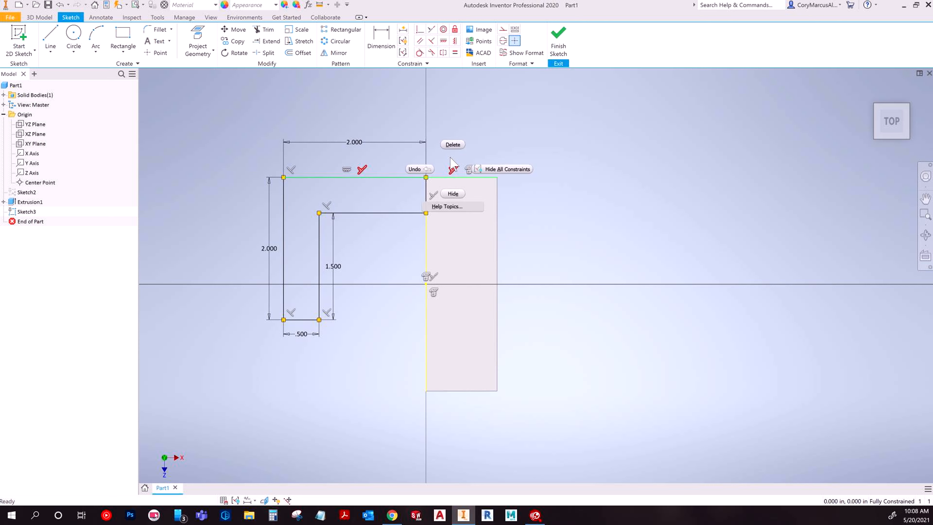
left_click(453, 145)
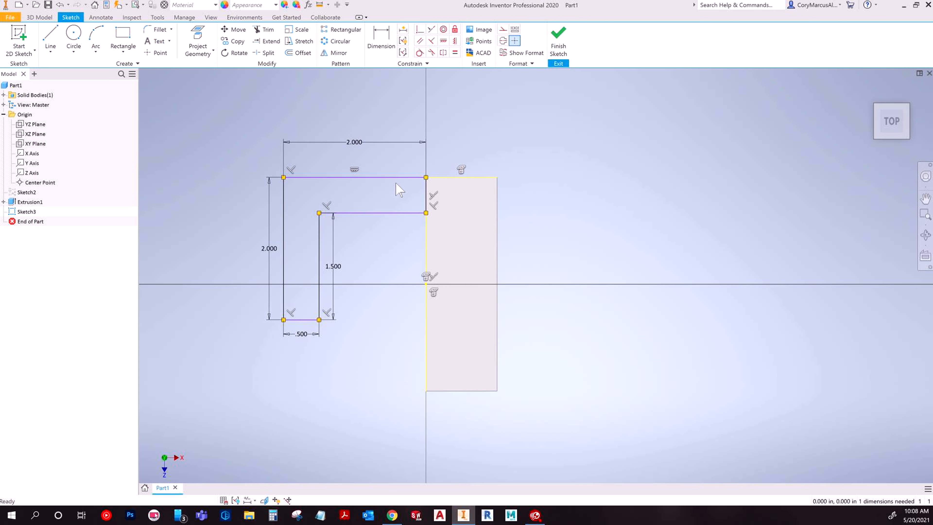
mouse_move(388, 177)
left_mouse_down()
mouse_move(388, 211)
mouse_move(390, 120)
mouse_move(392, 200)
left_mouse_up()
key("ctrl+z")
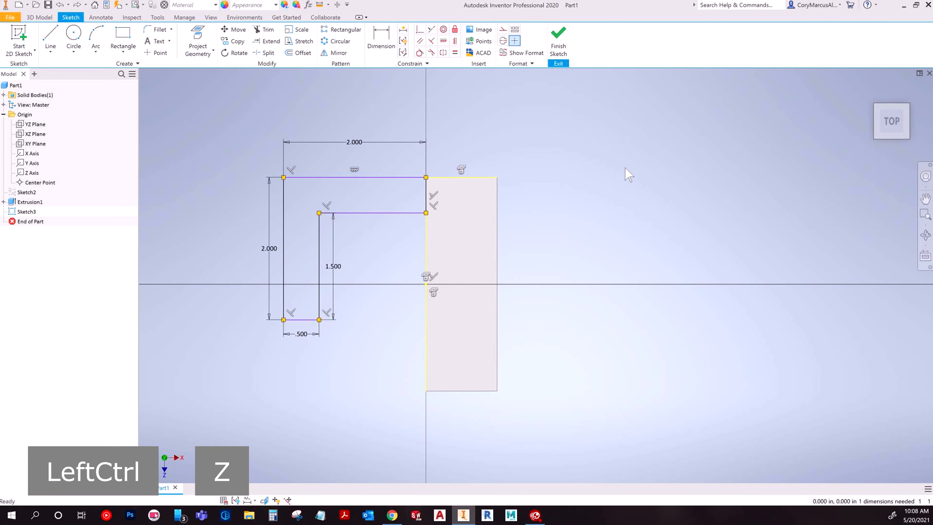
key("ctrl+z")
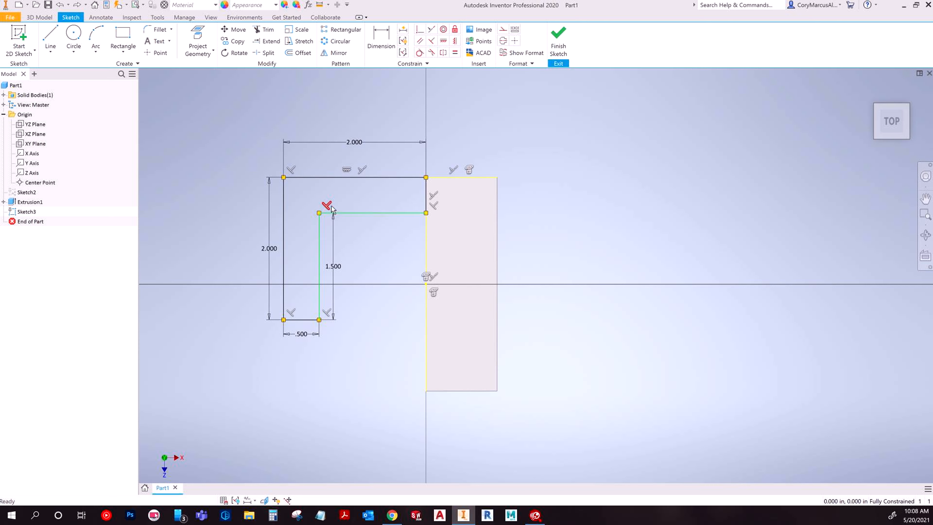
Examine the constraints at the L-profile's outer and inner corners and on its top line, and hide all constraints
left_click(291, 169)
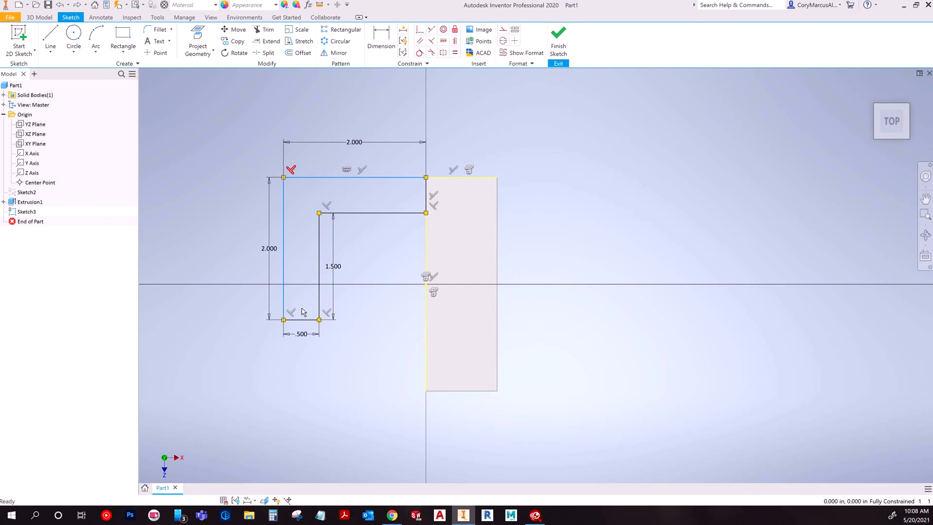
left_click(327, 205)
left_click(347, 170)
left_click(236, 500)
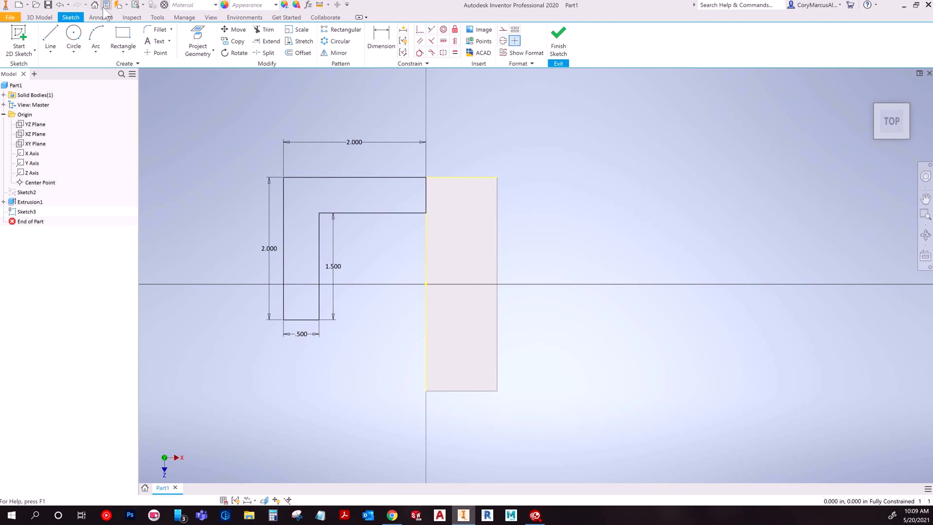
left_click(50, 38)
left_click(629, 167)
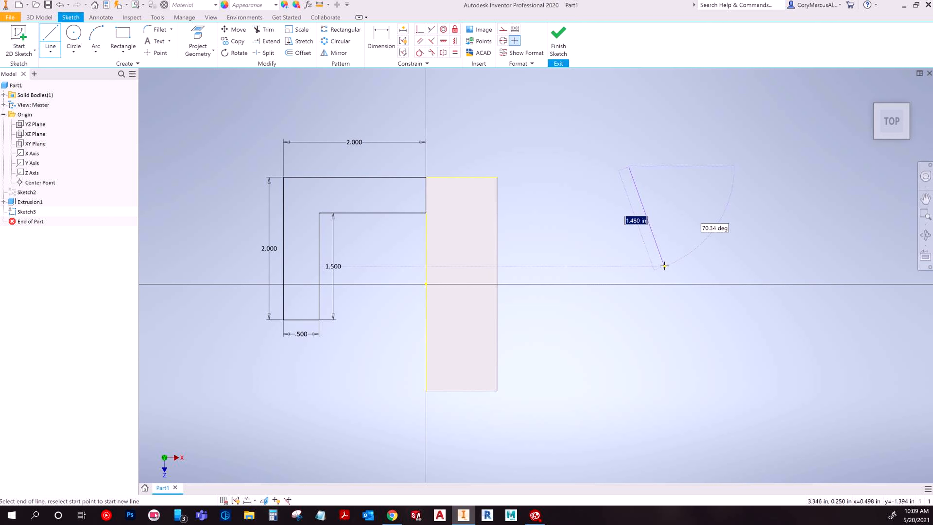
key("Escape")
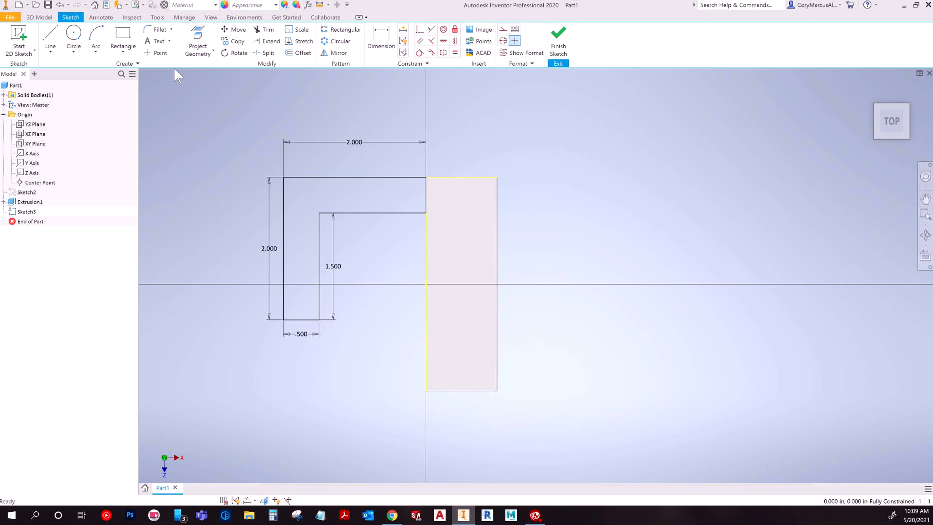
Draw a connected chain of a vertical, a sloped and a horizontal line in the empty area to the right of the block
left_click(51, 37)
left_click(613, 225)
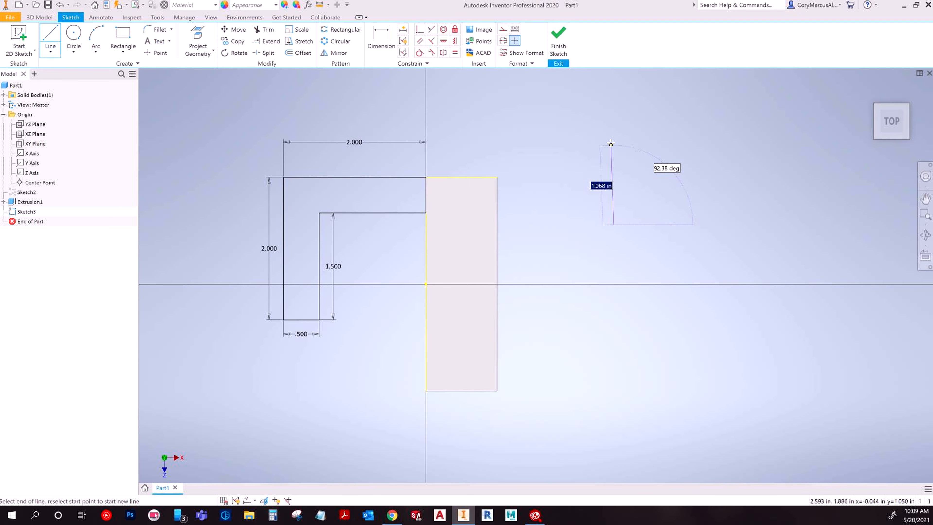
left_click(614, 138)
mouse_move(672, 104)
middle_mouse_down()
mouse_move(603, 141)
mouse_move(526, 149)
middle_mouse_up()
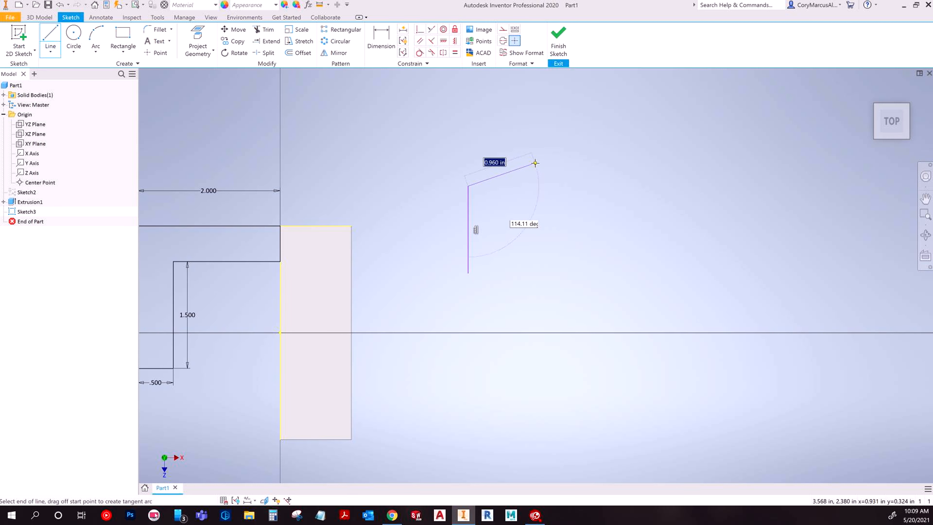
left_click(518, 153)
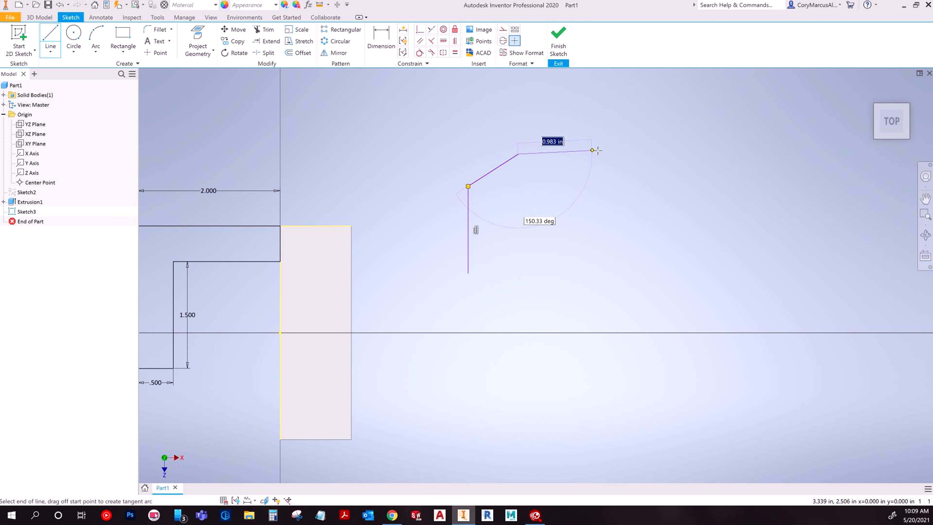
left_click(616, 154)
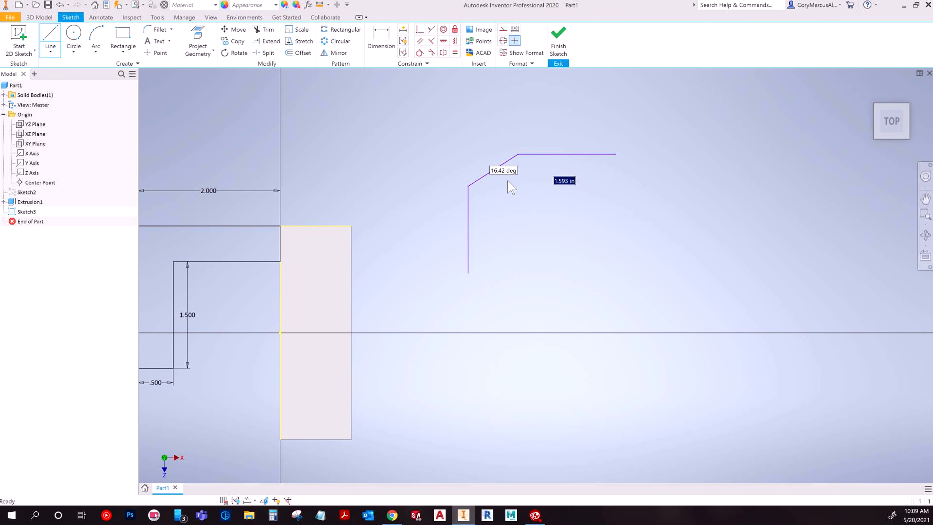
key("Escape")
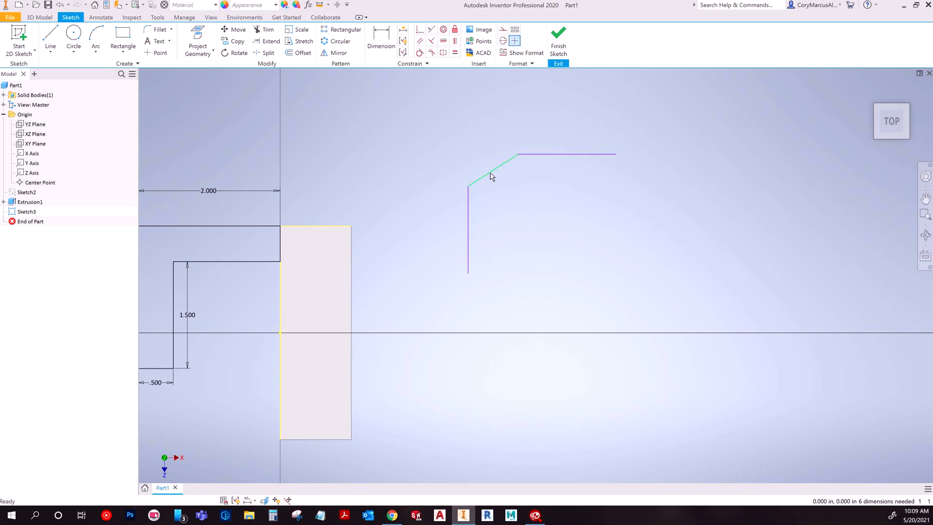
Move the upper end of the sloped line upward to reshape the line chain, and delete all three lines
mouse_move(518, 154)
left_mouse_down()
mouse_move(539, 163)
mouse_move(517, 133)
mouse_move(541, 158)
mouse_move(508, 110)
left_mouse_up()
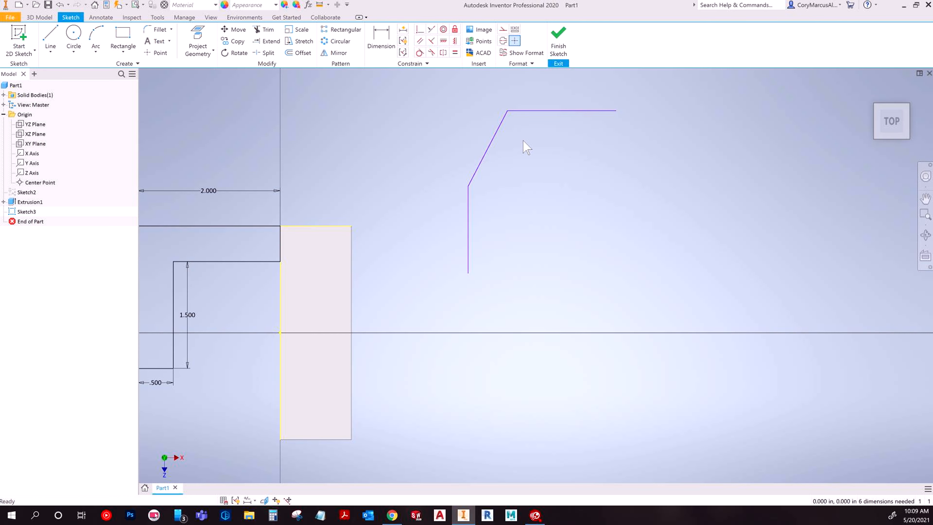
scroll(566, 202, "down", 3)
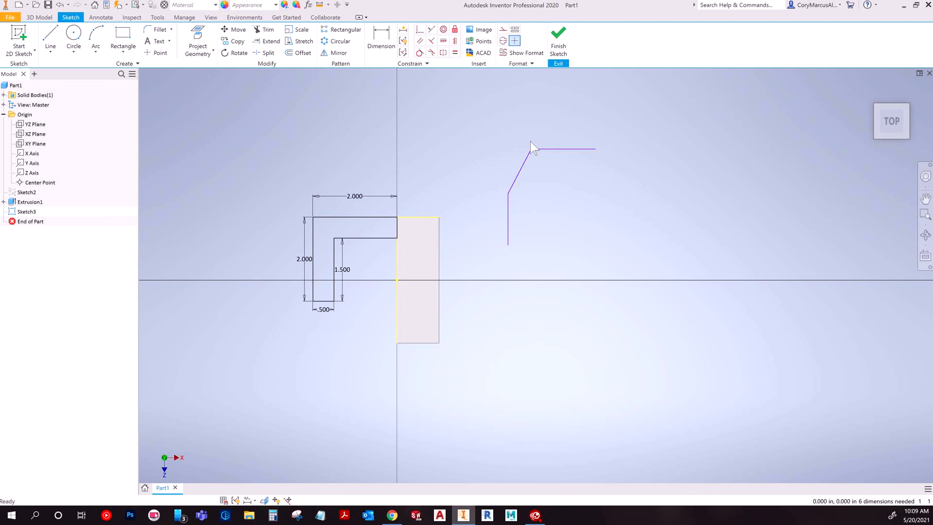
left_click_drag(612, 280, 476, 138)
key("Delete")
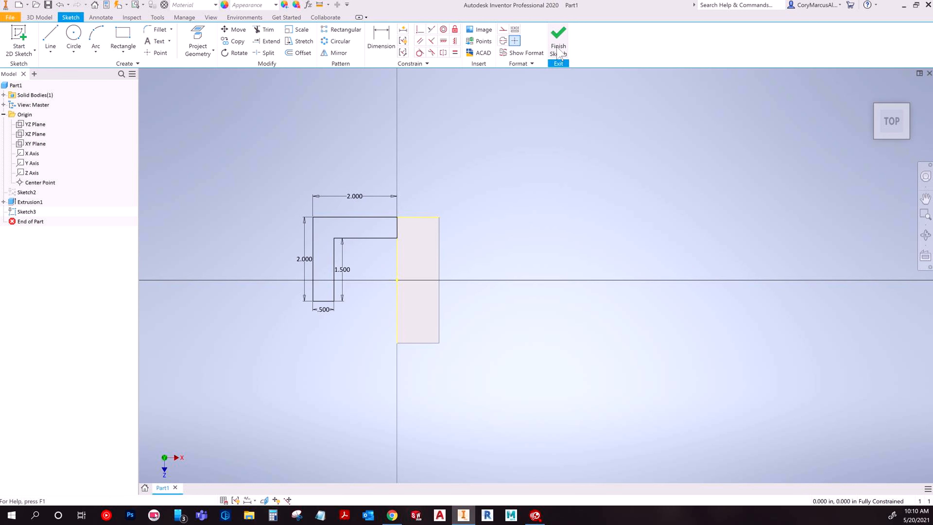
Finish the sketch and set up an Extrude of the L-profile in the flipped direction, down alongside the block
left_click(558, 39)
left_click(51, 39)
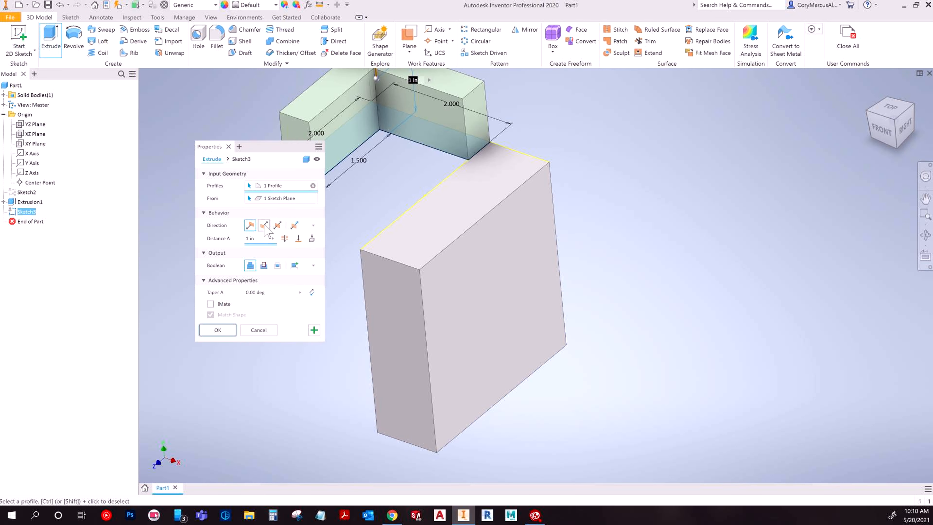
left_click(263, 226)
middle_click_drag(164, 142, 285, 241, "shift")
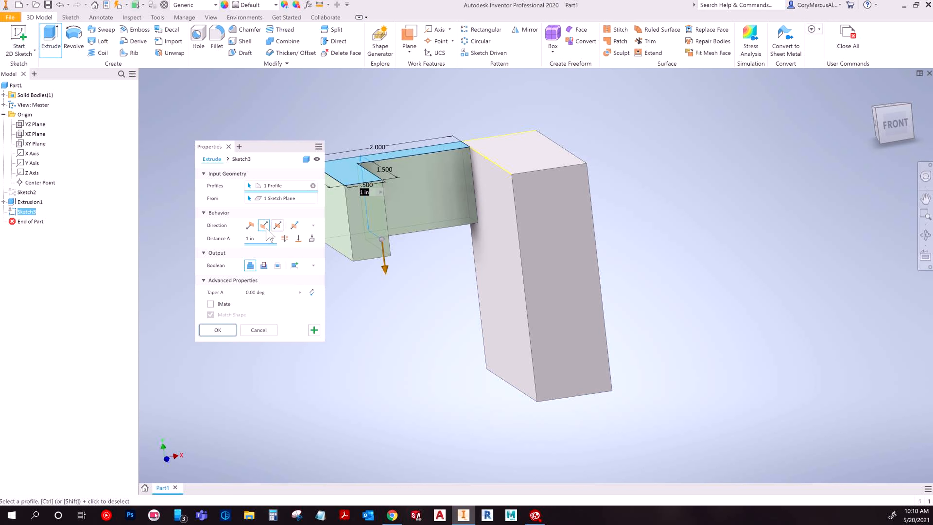
Preview the L-profile extrusion as a cut, then extrude it down to the block's bottom face as a join
left_click(264, 265)
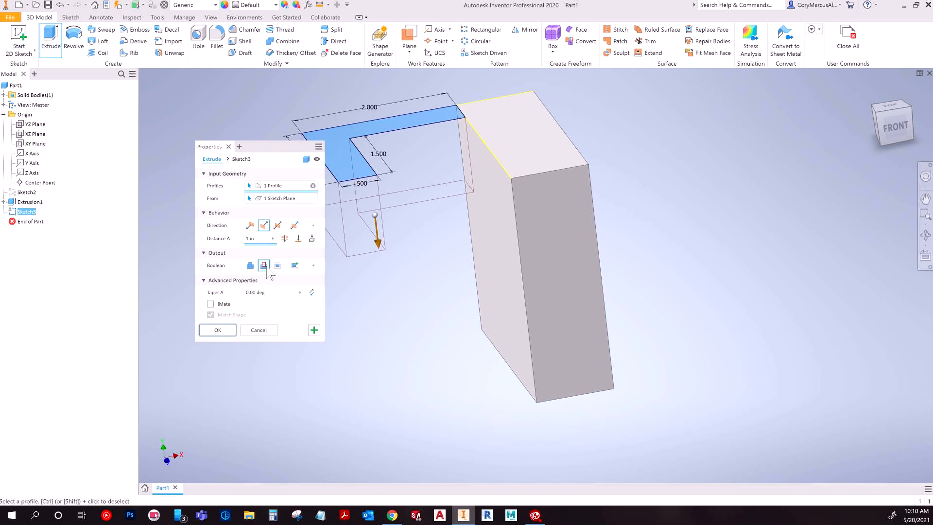
left_click(250, 265)
left_click(263, 267)
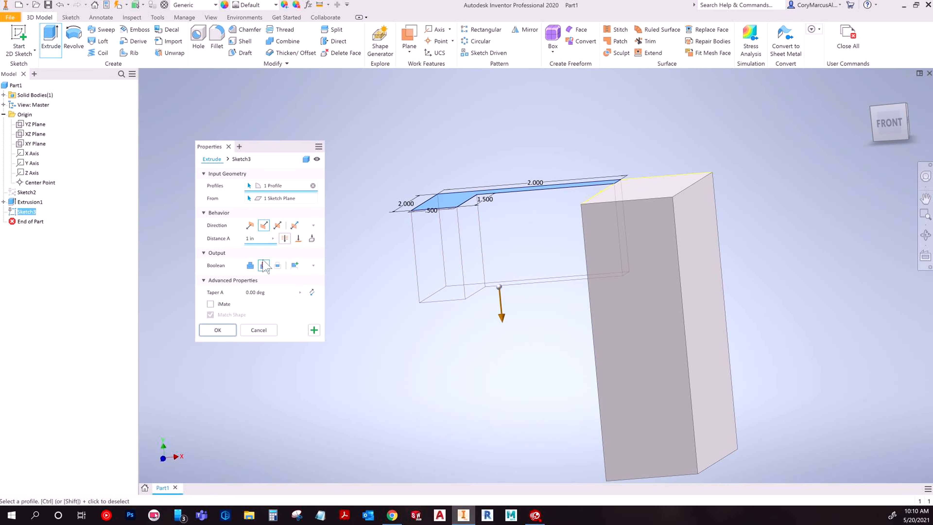
left_click(248, 267)
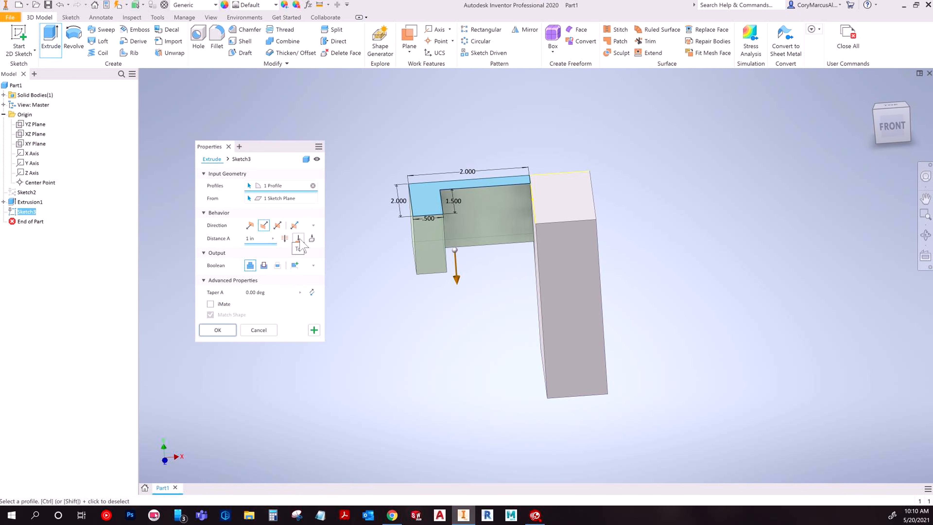
left_click(298, 238)
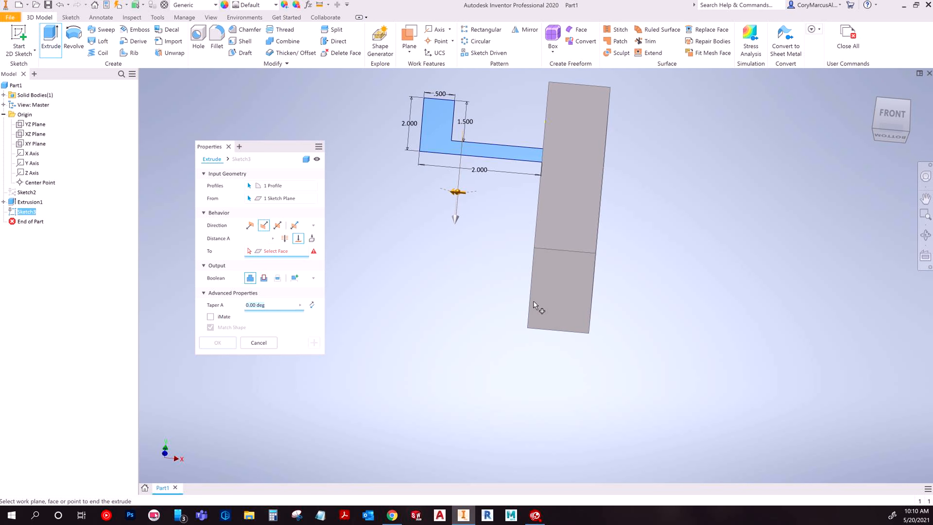
left_click(555, 271)
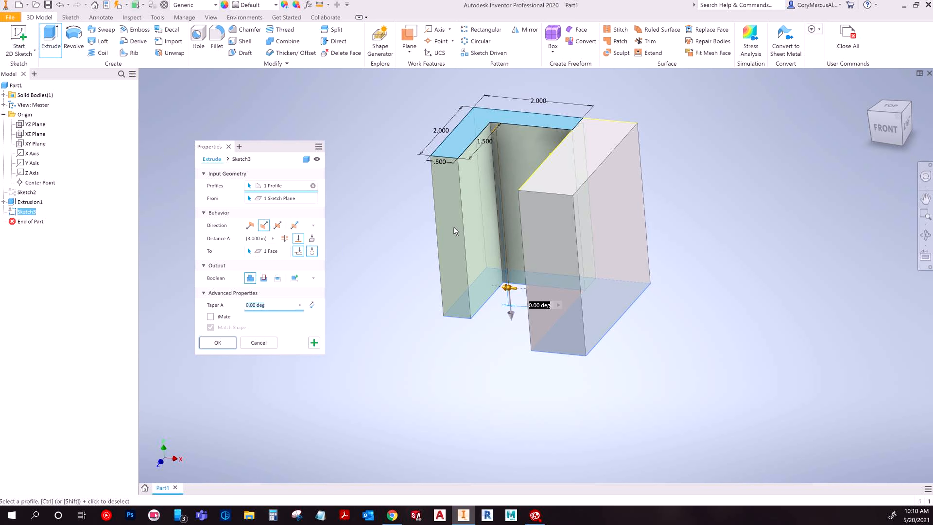
left_click(220, 343)
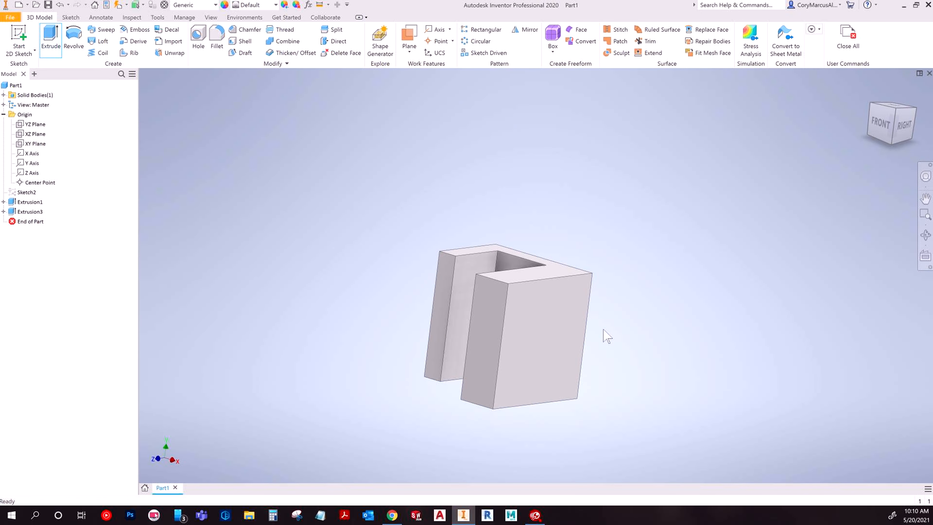
Start a new sketch on the block's right-hand outer face and project the face's edges into it
key("s")
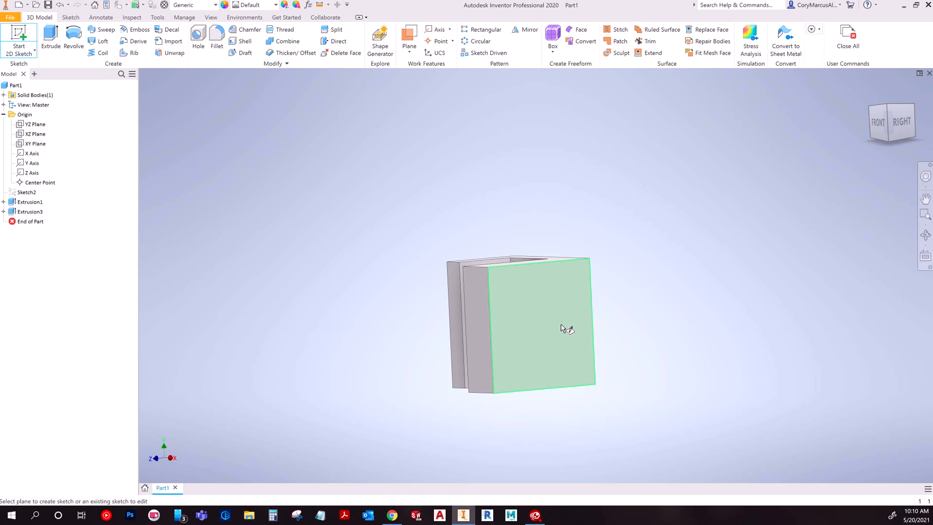
left_click(521, 317)
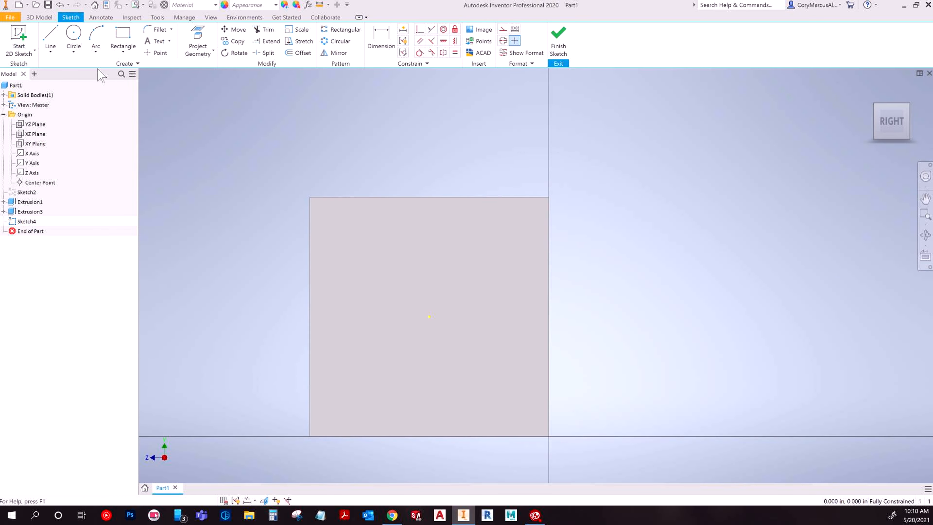
left_click(213, 46)
left_click(406, 271)
key("Escape")
key("Escape")
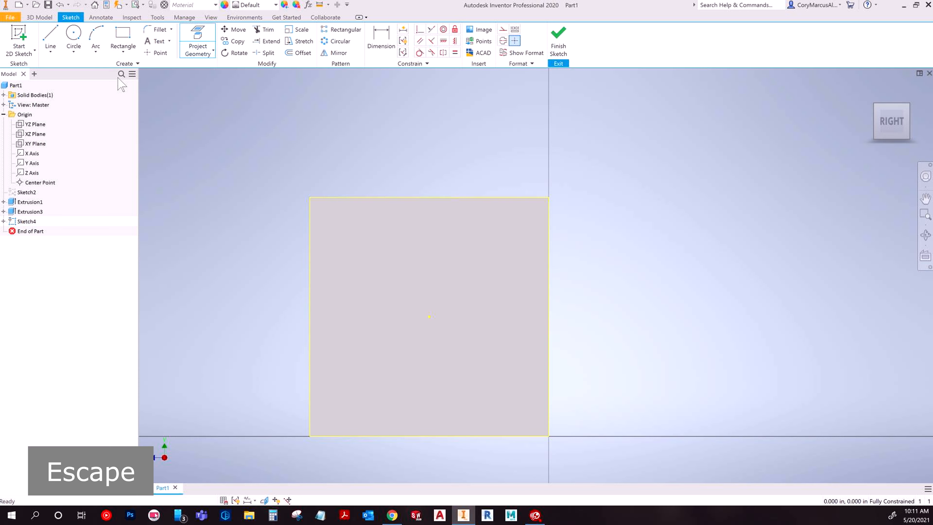
Draw a sloped line across the face's upper-left corner, with both ends outside the projected edges
left_click(50, 36)
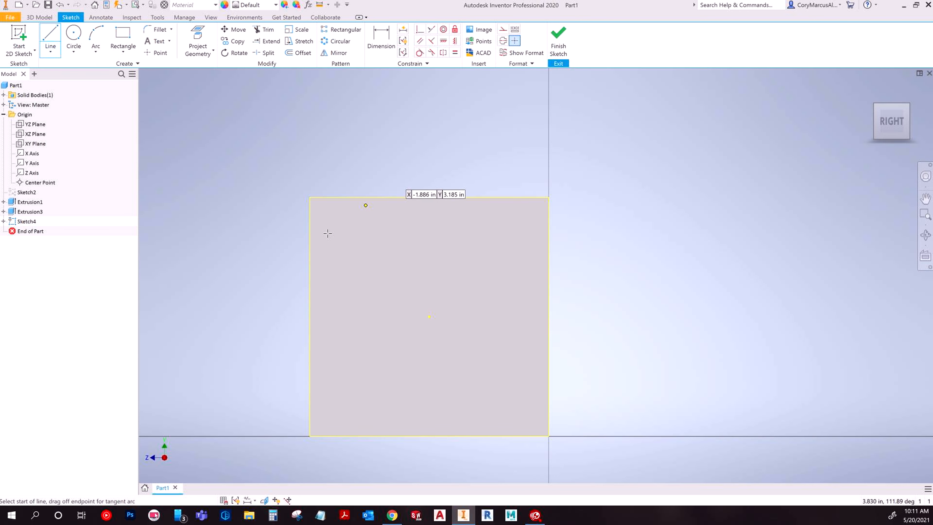
left_click(287, 259)
left_click(403, 167)
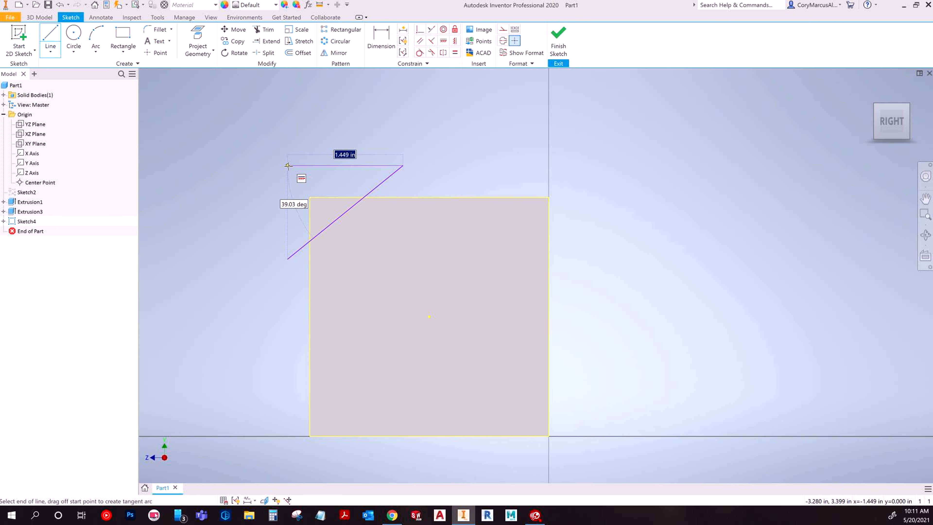
key("Escape")
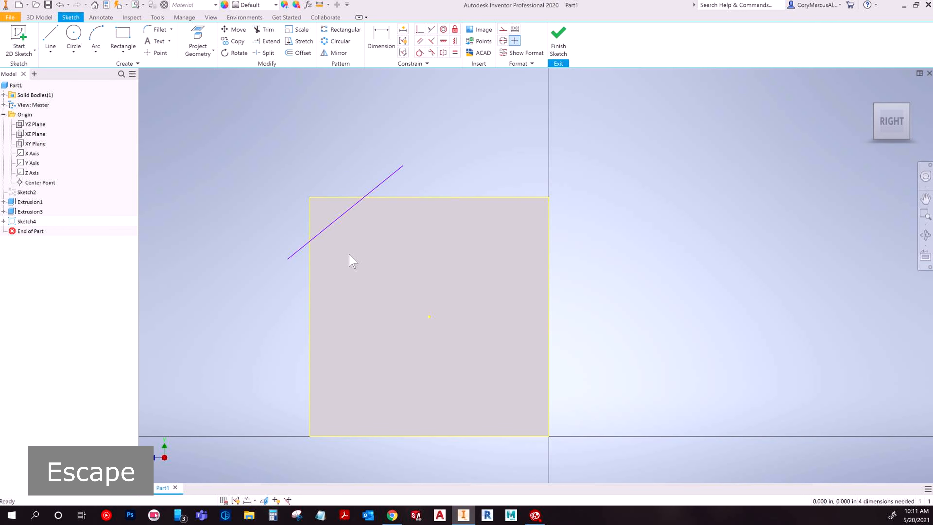
Try to draw a triangle in the face's upper-left corner with two sides lying on the projected edges
key("space")
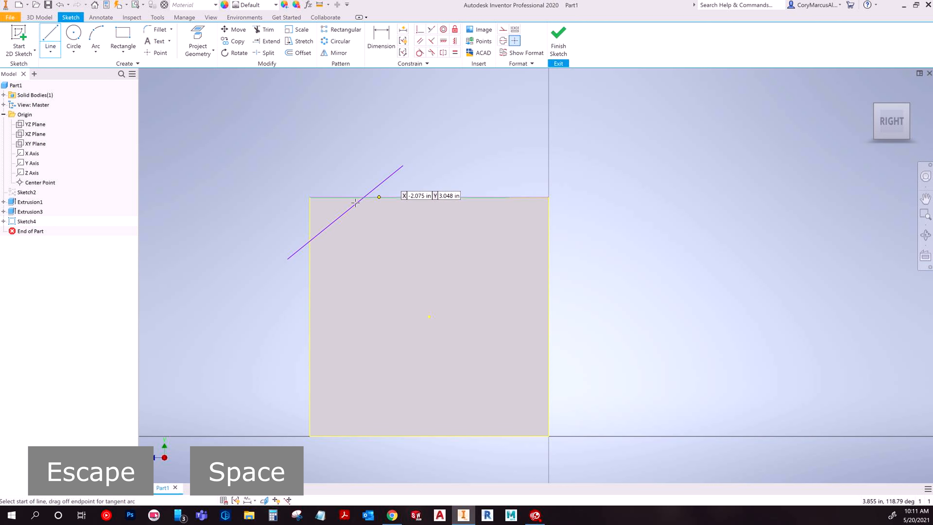
left_click(311, 197)
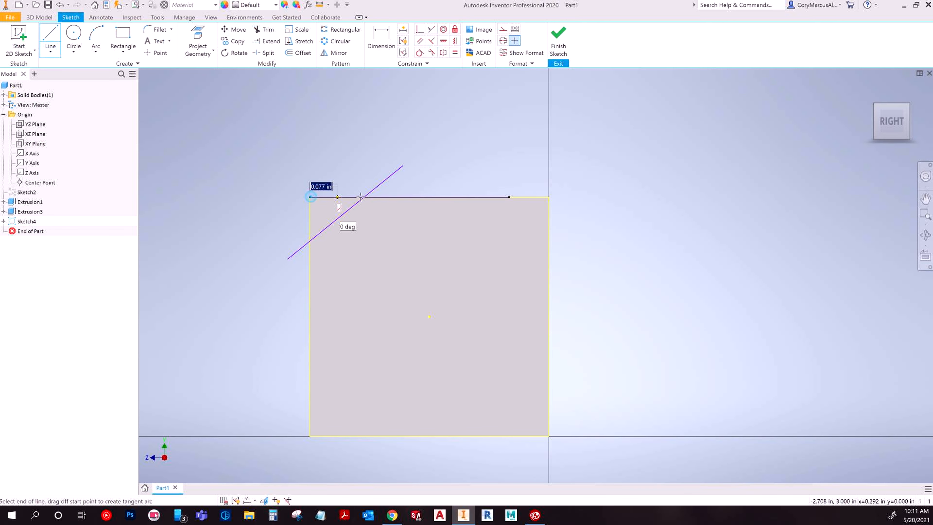
left_click(376, 197)
left_click(376, 197)
left_click(310, 271)
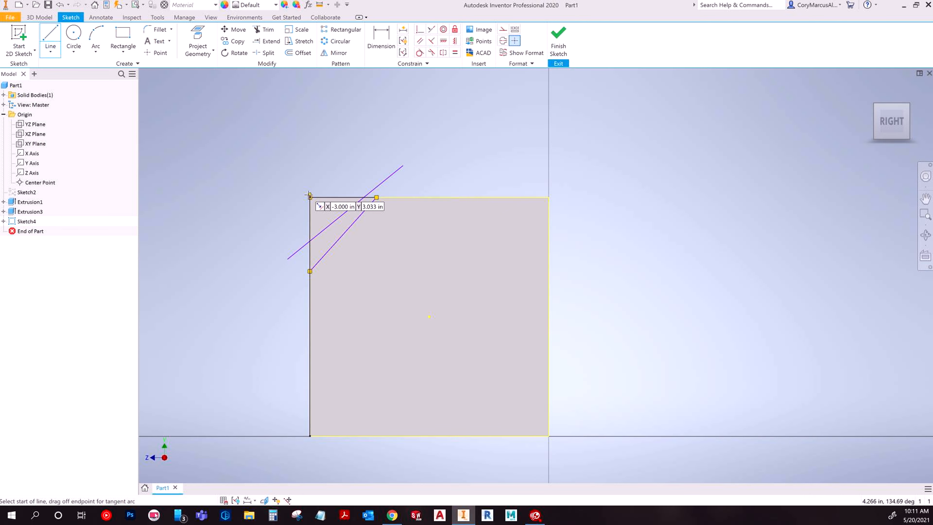
key("Escape")
key("Escape")
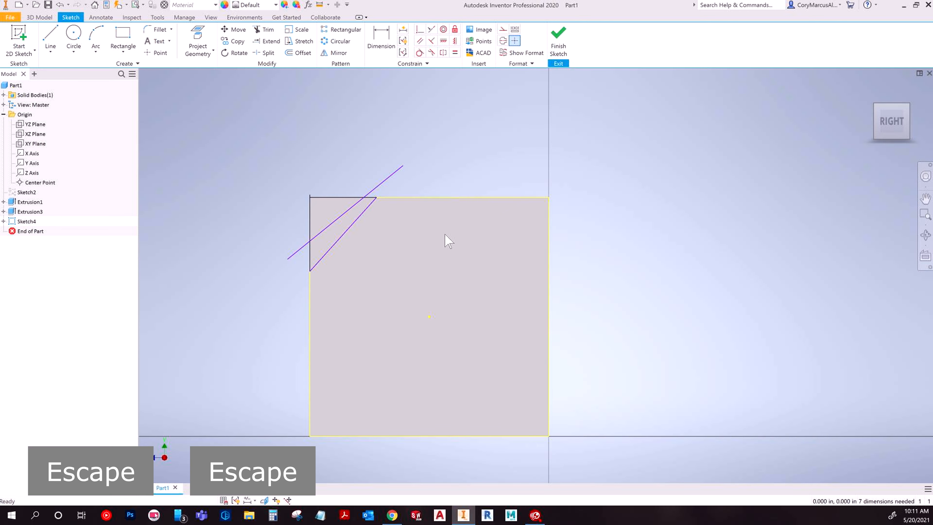
Undo the corner triangle drawn on the projected edges, keeping the original sloped line
key("ctrl+z")
key("ctrl+z")
key("ctrl+z")
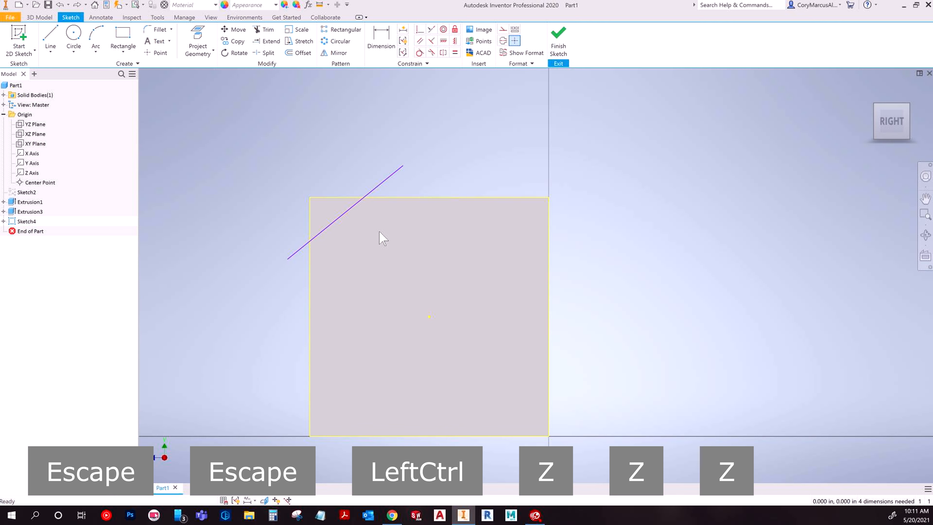
Try separate lines from the face's upper-left corner, about 1.1 in along the top edge and 1 in down the side, and connect their ends
left_click(55, 37)
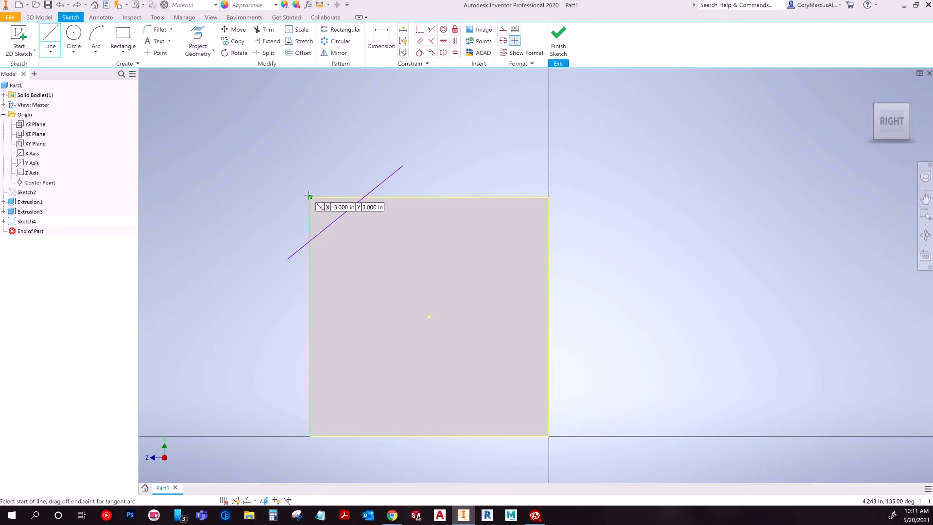
left_click(310, 197)
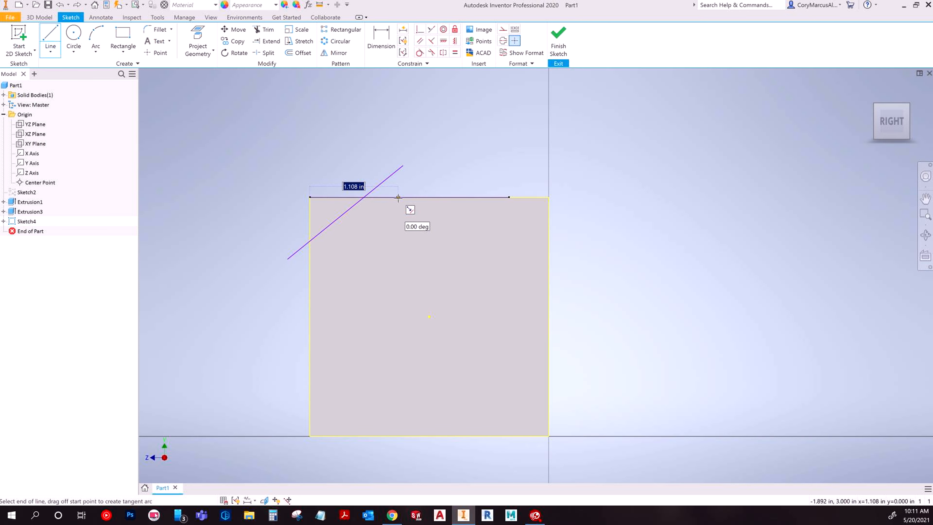
double_click(398, 197)
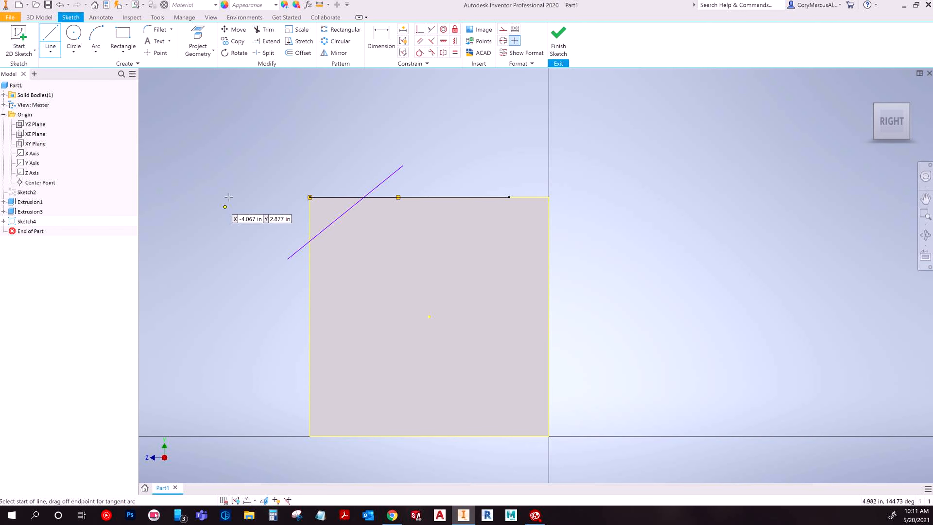
left_click(310, 198)
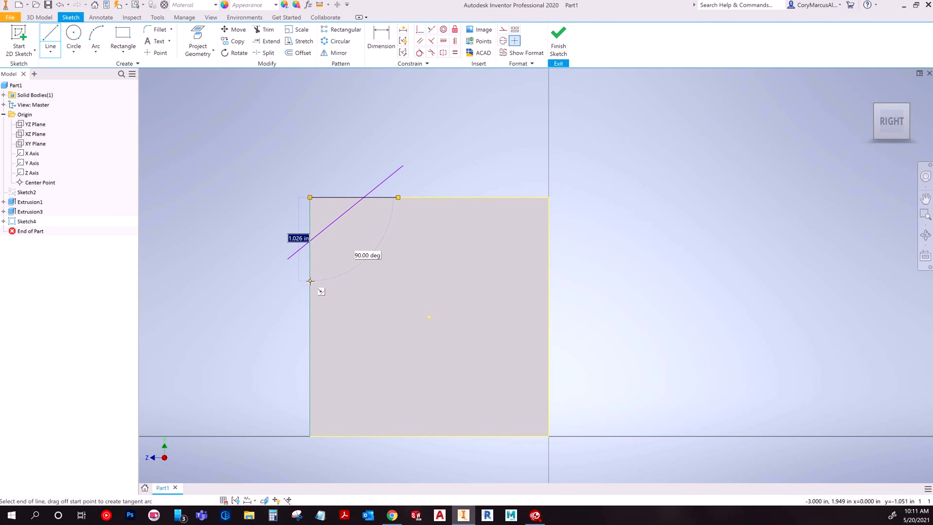
double_click(309, 280)
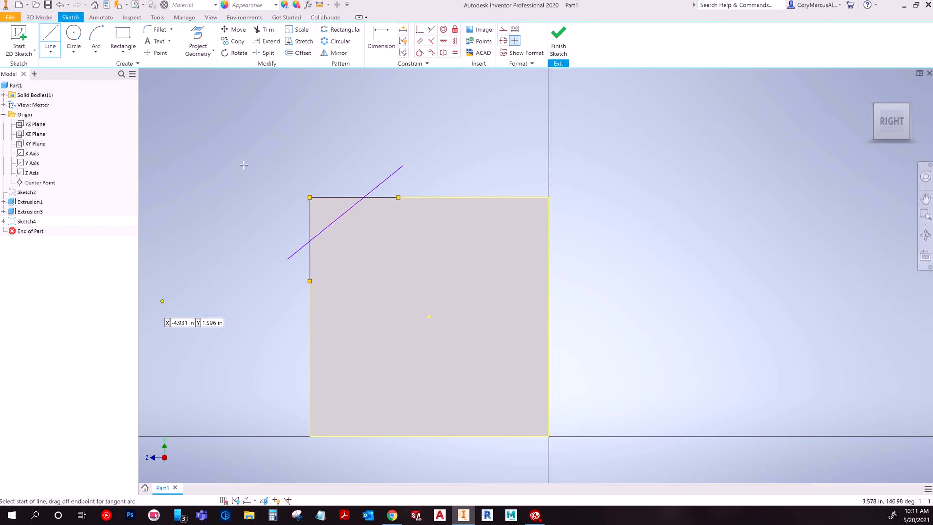
left_click(309, 280)
left_click(398, 197)
key("Escape")
key("Escape")
key("Escape")
Undo the separate corner lines on the face's top and side edges
key("ctrl+z")
key("ctrl+z")
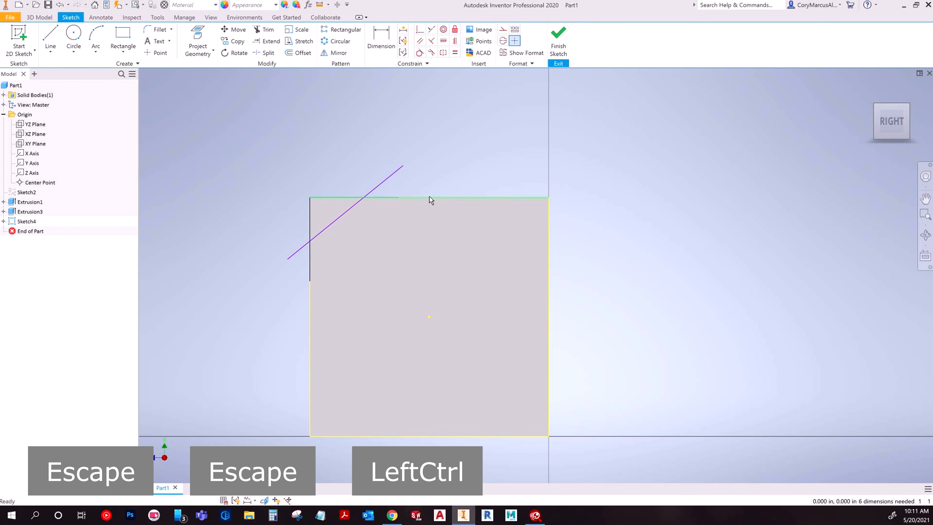
key("ctrl+z")
Complete the triangle with a horizontal line from the sloped line's upper end and a vertical line down to its lower end
left_click(50, 39)
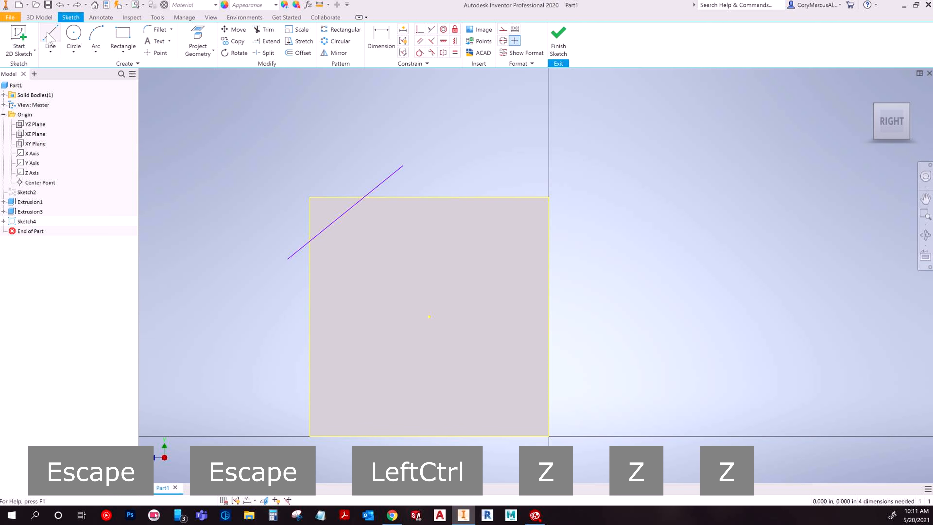
left_click(404, 166)
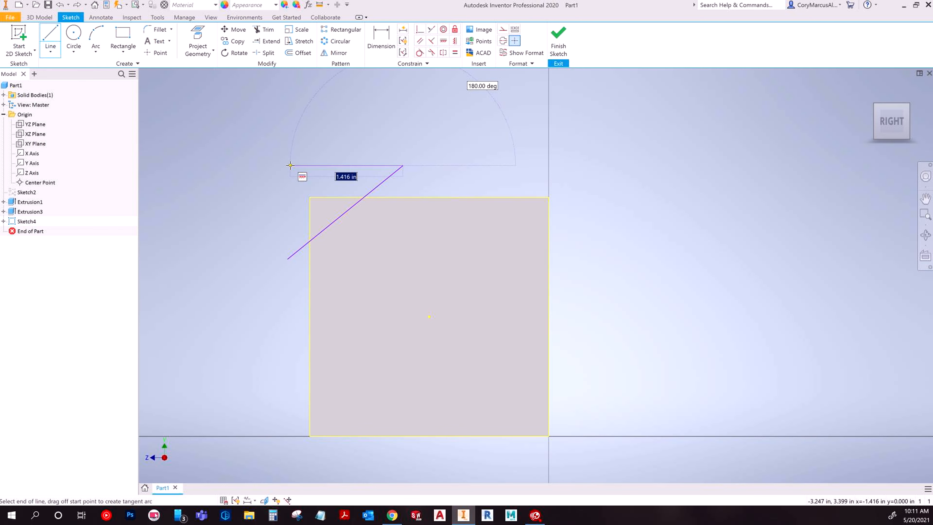
left_click(288, 166)
left_click(288, 257)
key("Escape")
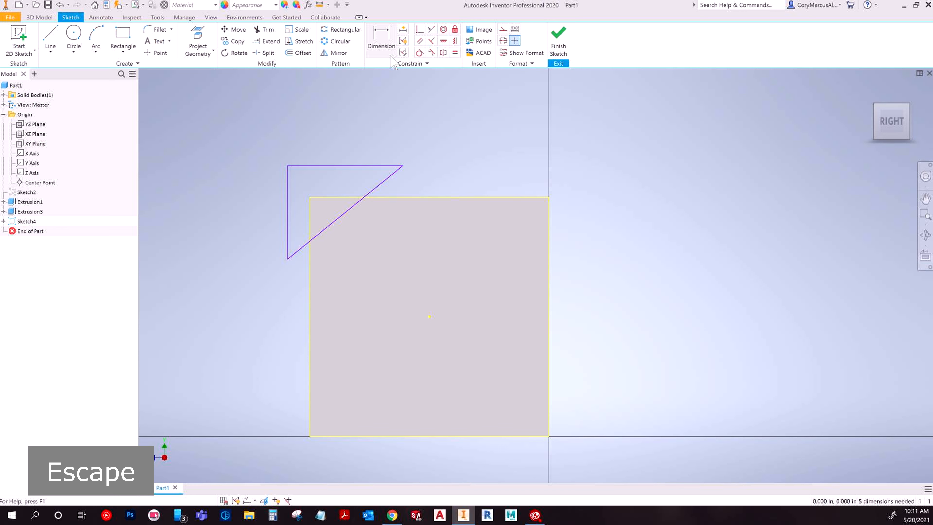
Make the triangle's horizontal line collinear with the projected top edge and its vertical line collinear with the projected left edge
left_click(431, 29)
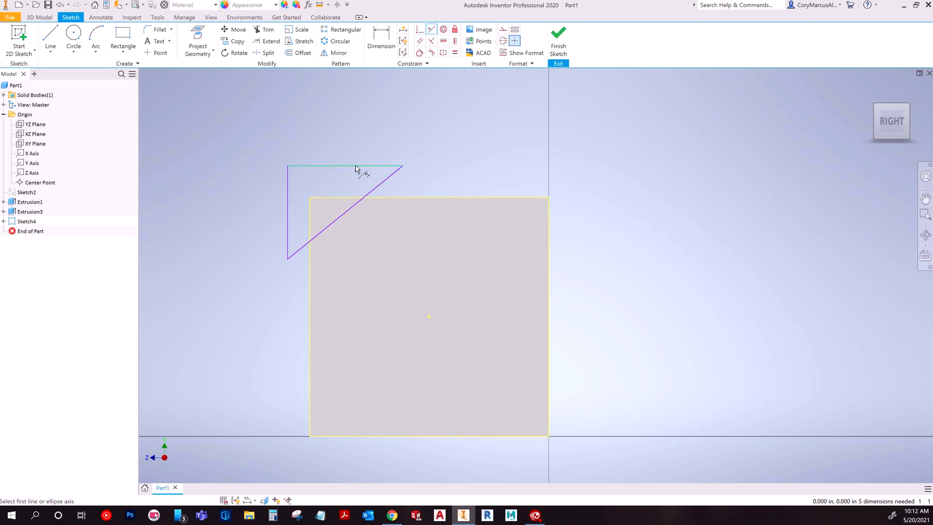
left_click(392, 197)
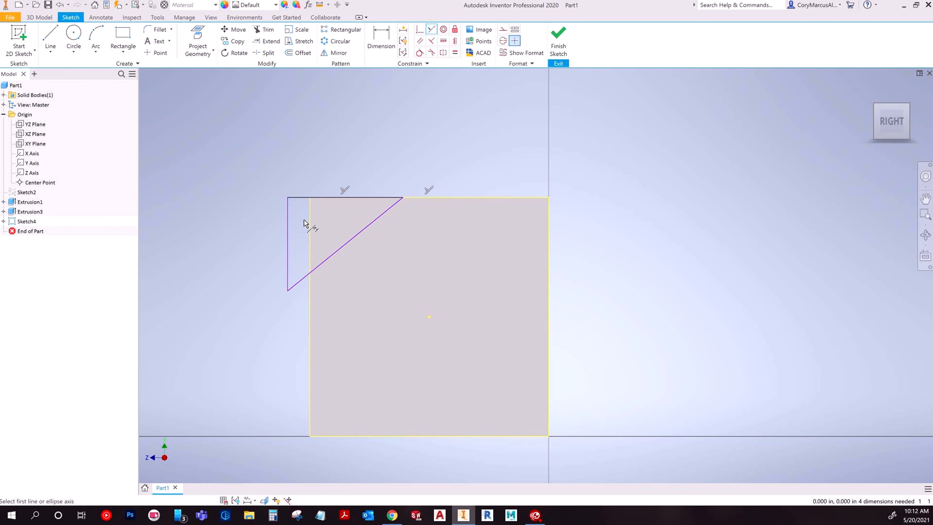
left_click(288, 225)
left_click(310, 217)
key("Escape")
key("Escape")
key("Escape")
key("Escape")
Test the triangle's lower corner by moving the sloped line's lower end away from, onto and off the vertical line's end
left_click_drag(309, 290, 327, 233)
key("Escape")
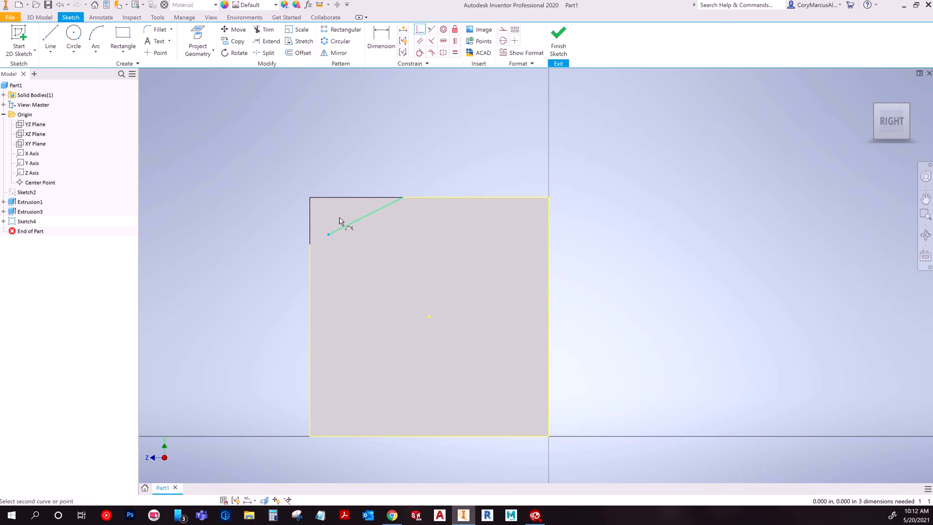
key("Escape")
left_click_drag(329, 235, 310, 243)
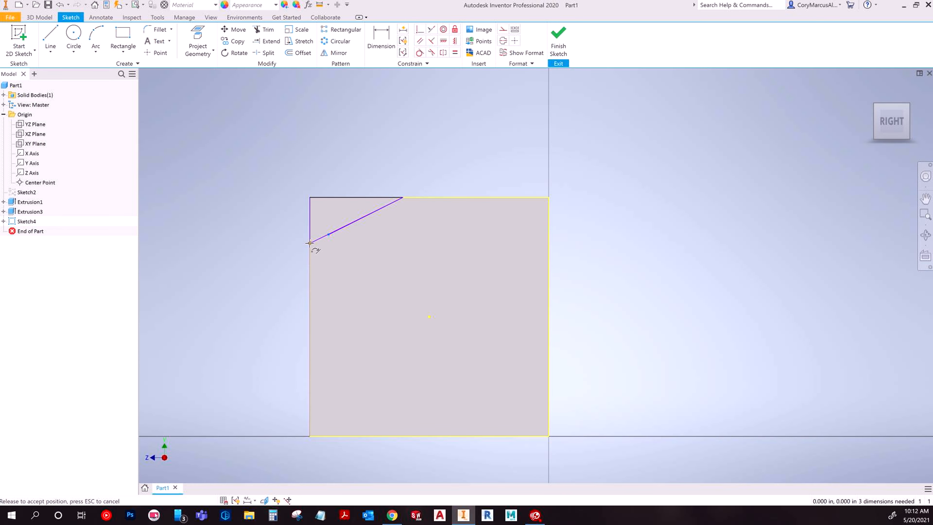
left_click_drag(310, 243, 333, 237)
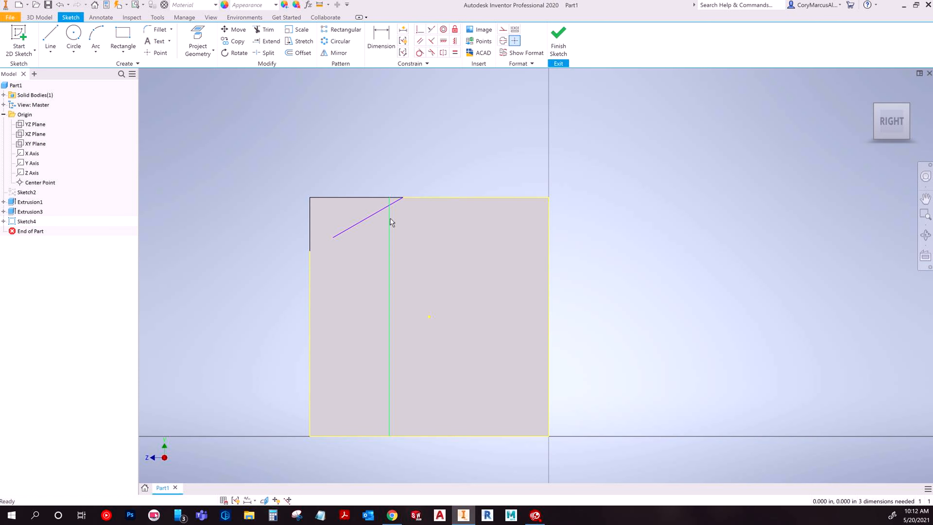
Undo the sloped line's end moves and both collinear constraints on the triangle
key("Escape")
key("ctrl+z")
key("ctrl+z")
key("ctrl+z")
key("ctrl+z")
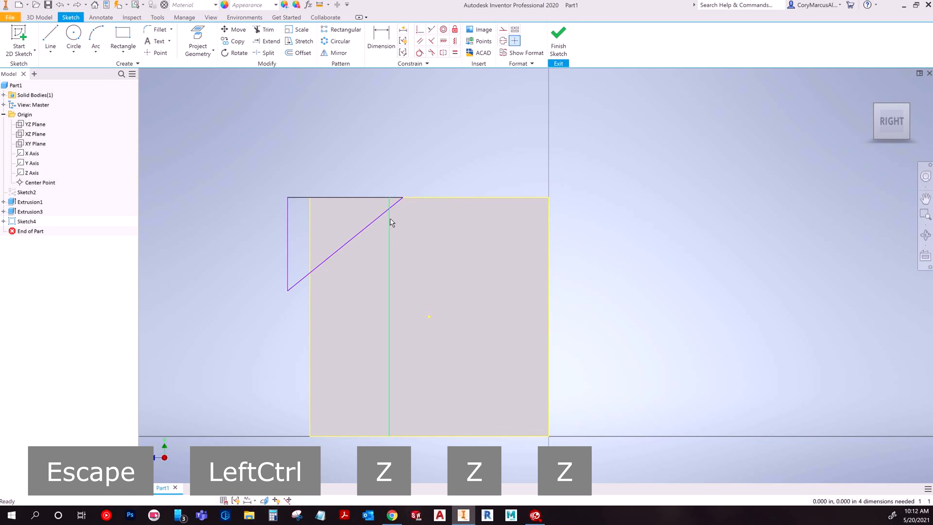
Pull the sloped line's lower end loose, join it to the vertical line's lower end with a coincident constraint, and move the upper-right corner slightly up
left_click_drag(289, 259, 296, 261)
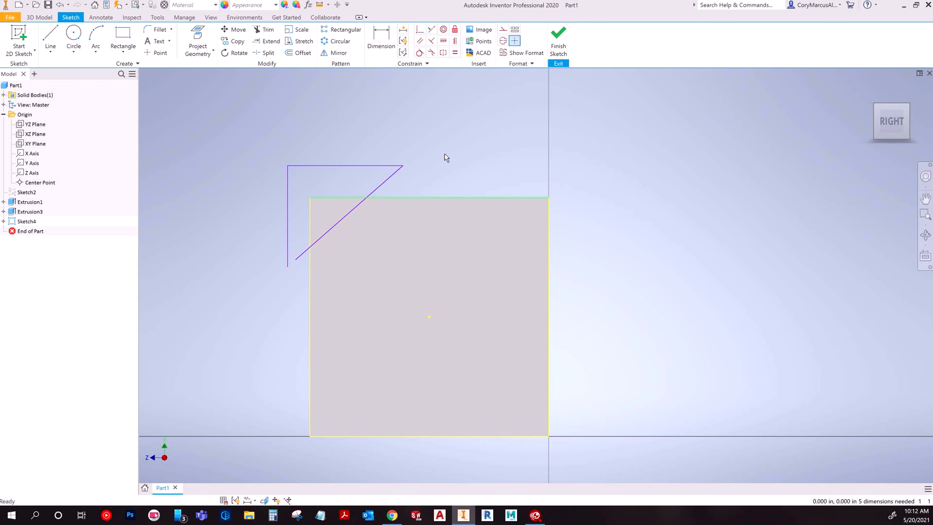
left_click(419, 31)
left_click(289, 267)
key("Escape")
key("Escape")
mouse_move(403, 164)
left_mouse_down()
mouse_move(418, 173)
mouse_move(403, 156)
left_mouse_up()
key("Escape")
key("Escape")
Apply collinear constraints between the joined triangle's horizontal and vertical lines and the face's projected top and left edges
left_click(431, 29)
left_click(355, 156)
left_click(404, 198)
left_click(288, 223)
left_click(310, 215)
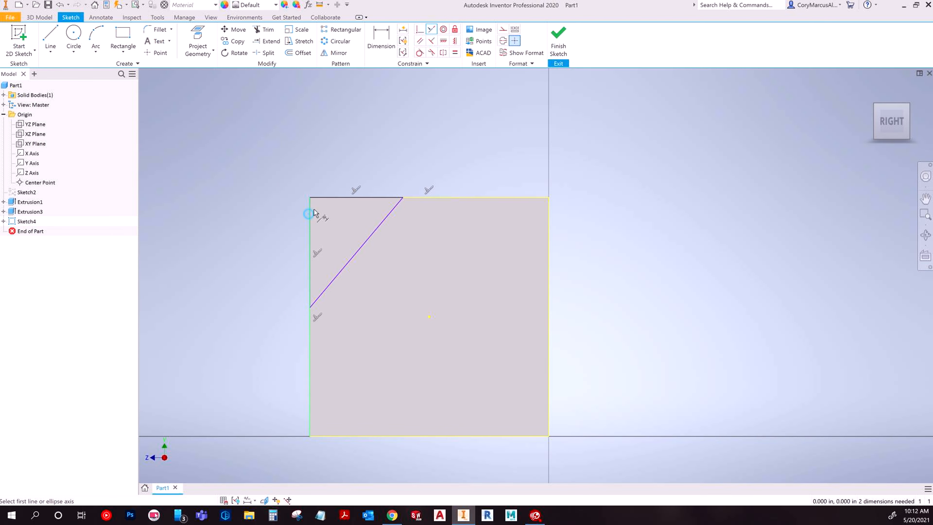
key("Escape")
key("Escape")
Shrink the triangle by moving its lower corner up the left edge and its right corner inward along the top edge
left_click_drag(310, 308, 347, 264)
left_click_drag(404, 198, 374, 198)
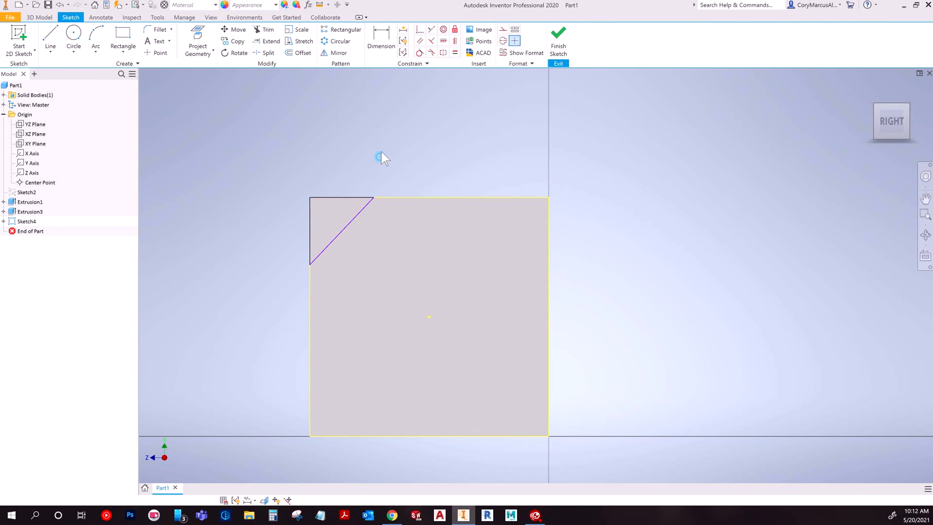
Dimension the angle between the triangle's vertical and sloped lines at 22.5 degrees
left_click(381, 39)
left_click(310, 250)
left_click(326, 225)
type("2")
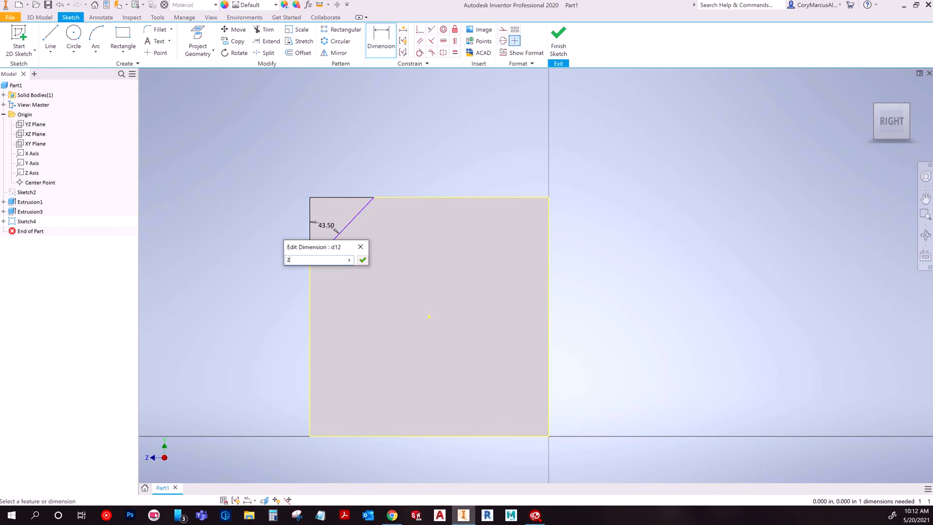
type("2.5")
key("Return")
key("Escape")
key("Escape")
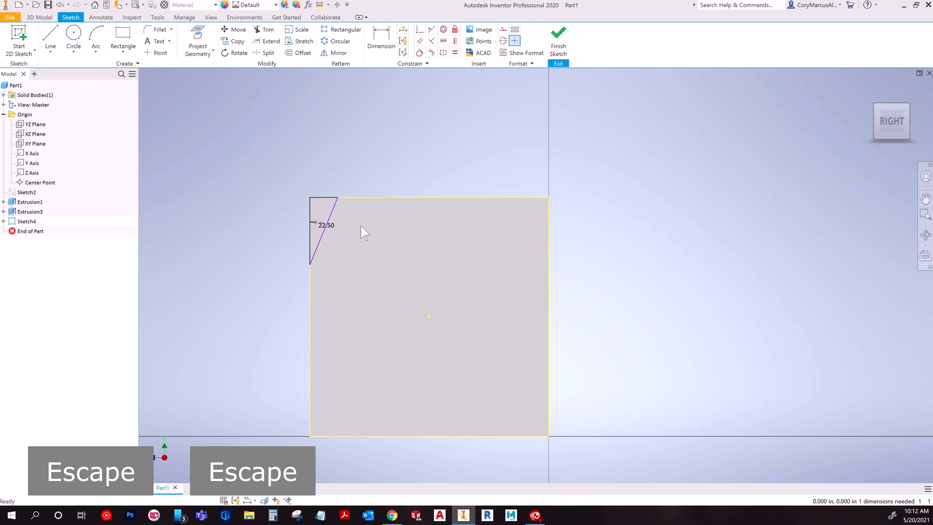
Set the angle between the triangle's vertical and sloped lines to 45 degrees
double_click(323, 223)
type("45")
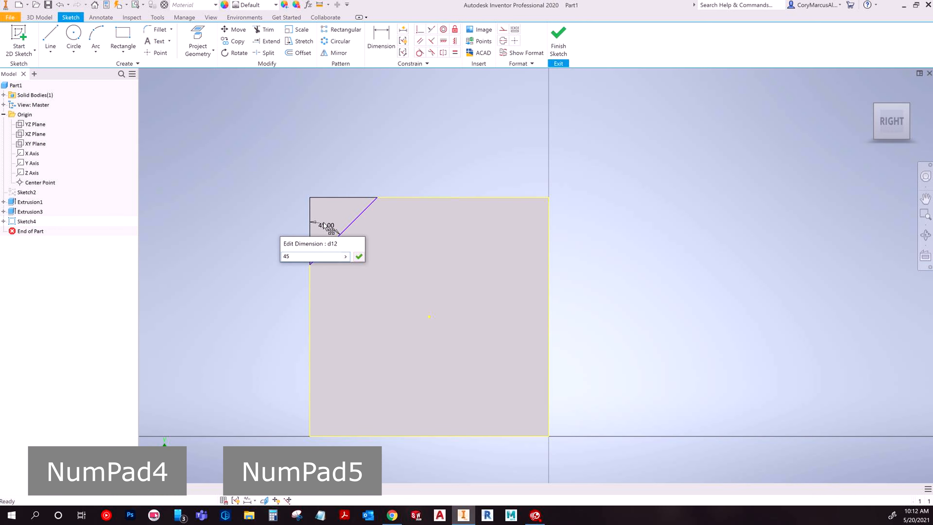
key("Return")
key("Escape")
key("Escape")
key("Escape")
Enlarge the triangle to about 1.04 in wide by moving its lower corner down the face's left edge
left_click(381, 37)
key("Escape")
key("Escape")
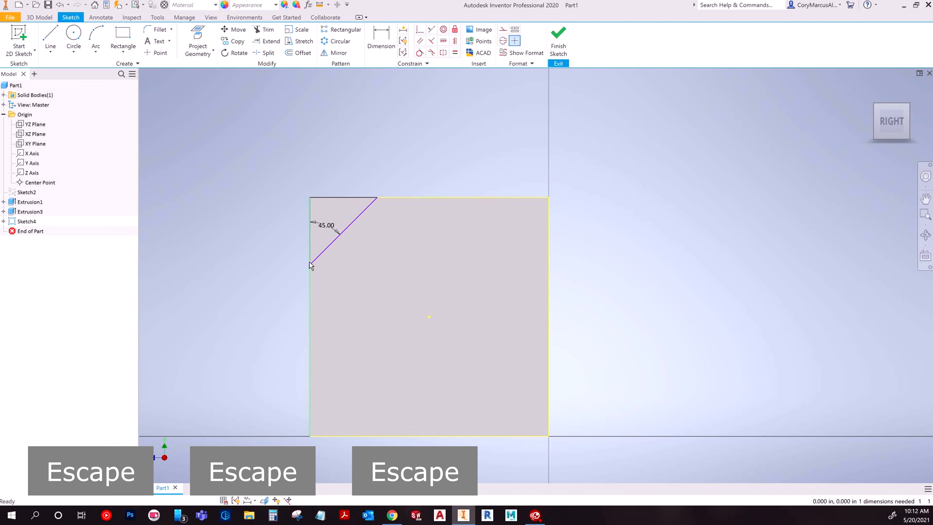
left_click_drag(309, 267, 364, 287)
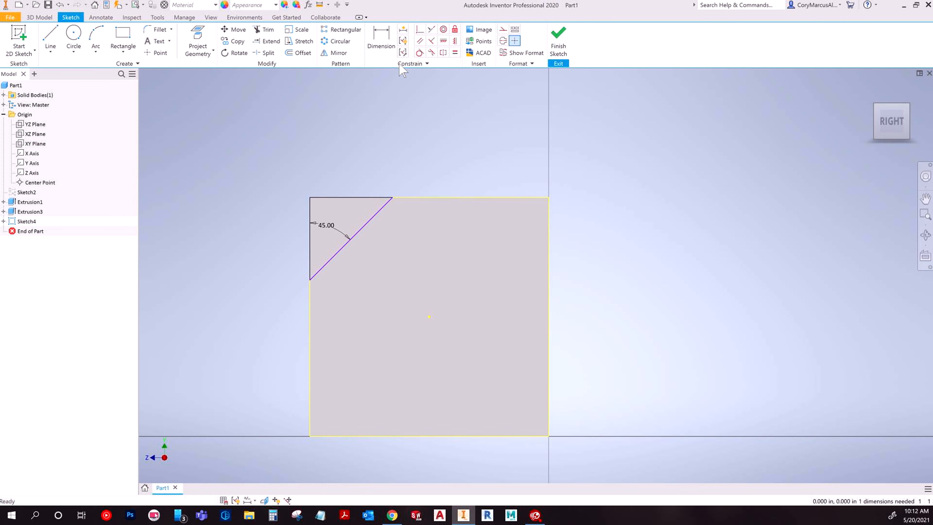
left_click(383, 43)
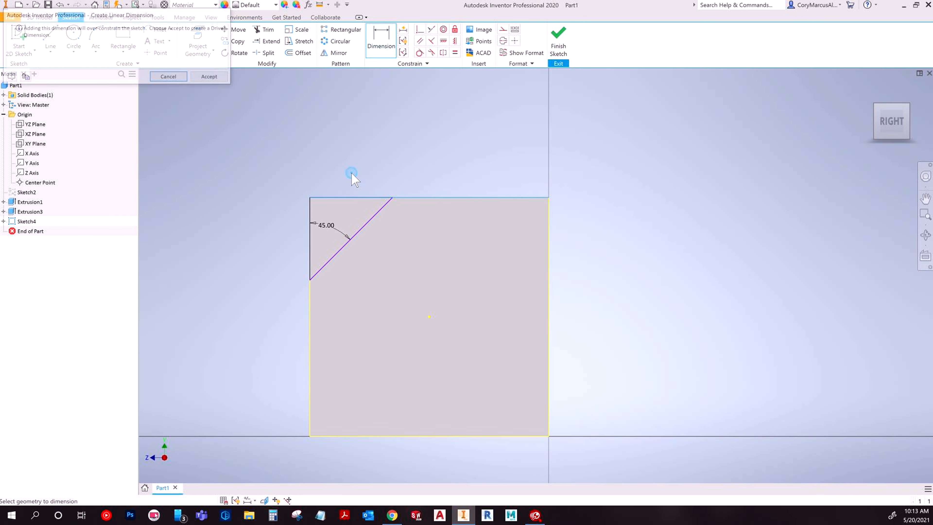
key("Escape")
key("Escape")
Dimension the triangle's horizontal width along the face's top edge at 1 in
left_click(380, 56)
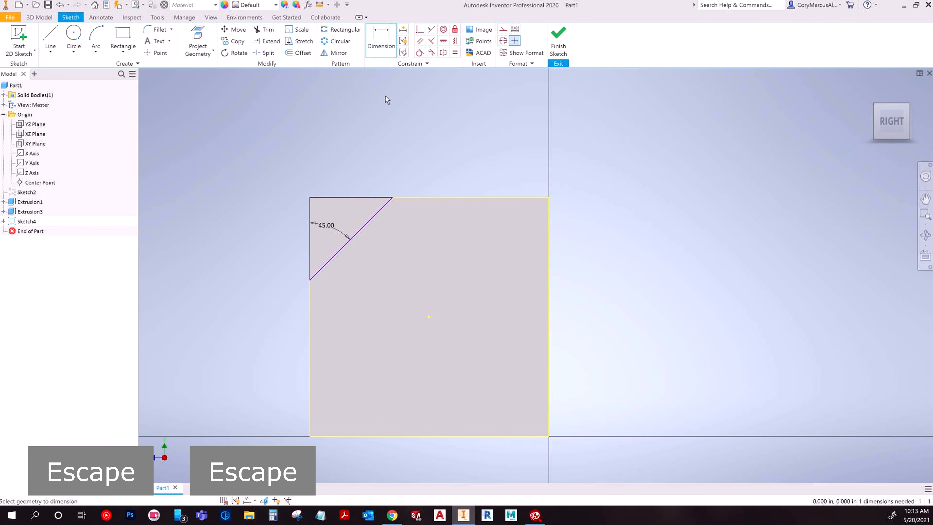
left_click(393, 198)
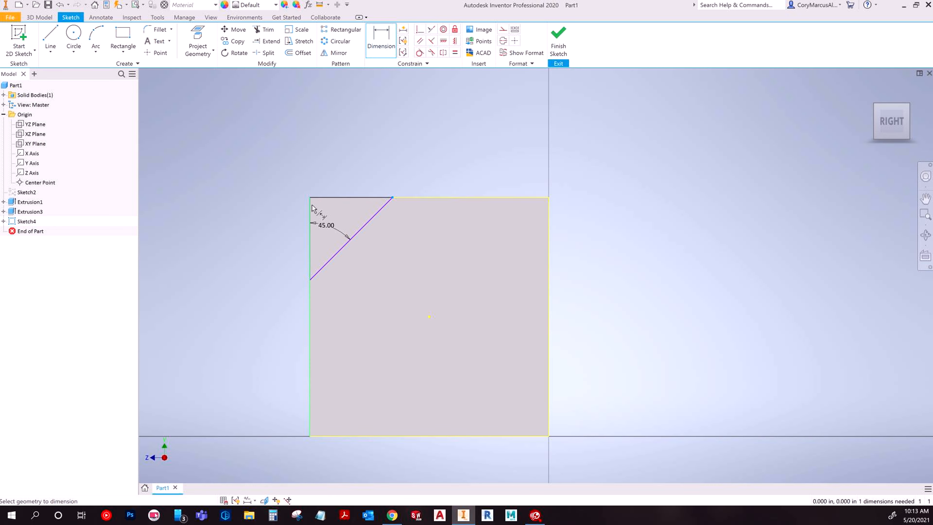
left_click(348, 166)
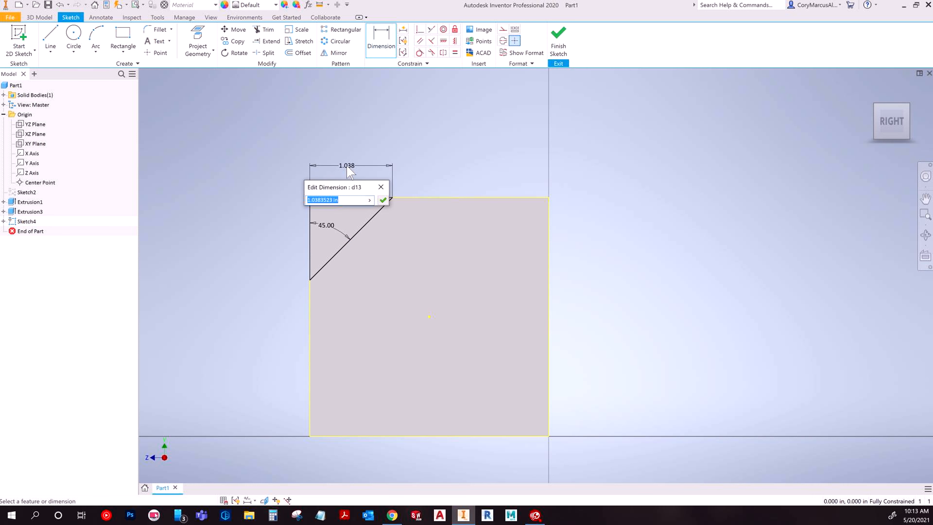
key("Return")
key("Escape")
key("Escape")
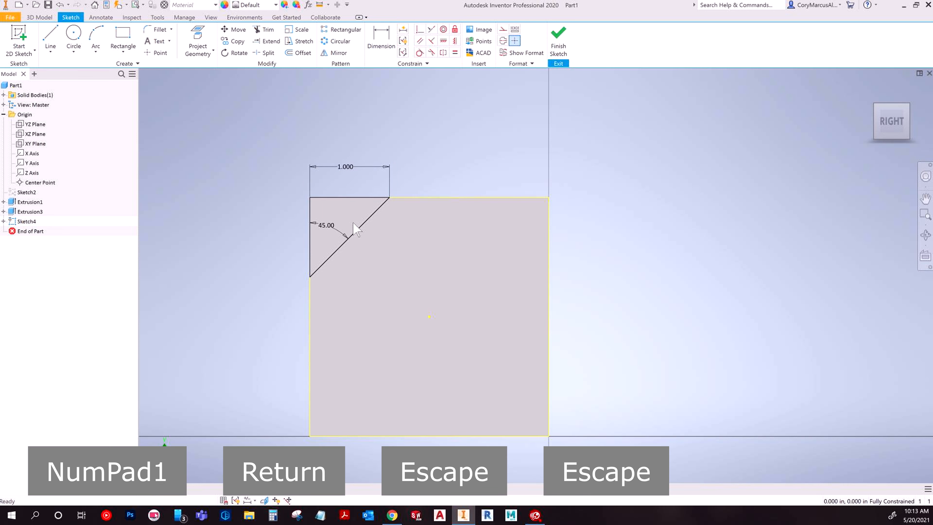
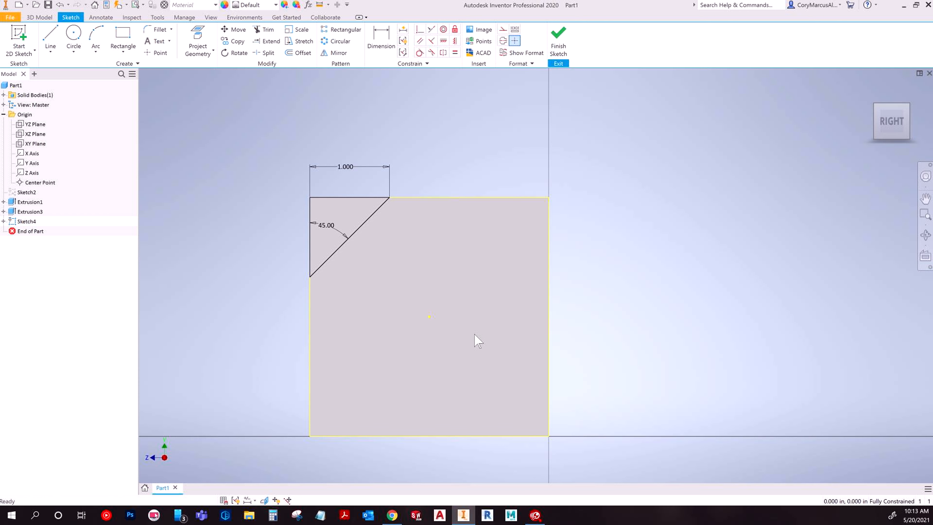
Set the triangle's horizontal width to 2 in and undo that change
double_click(343, 165)
type("2")
key("Return")
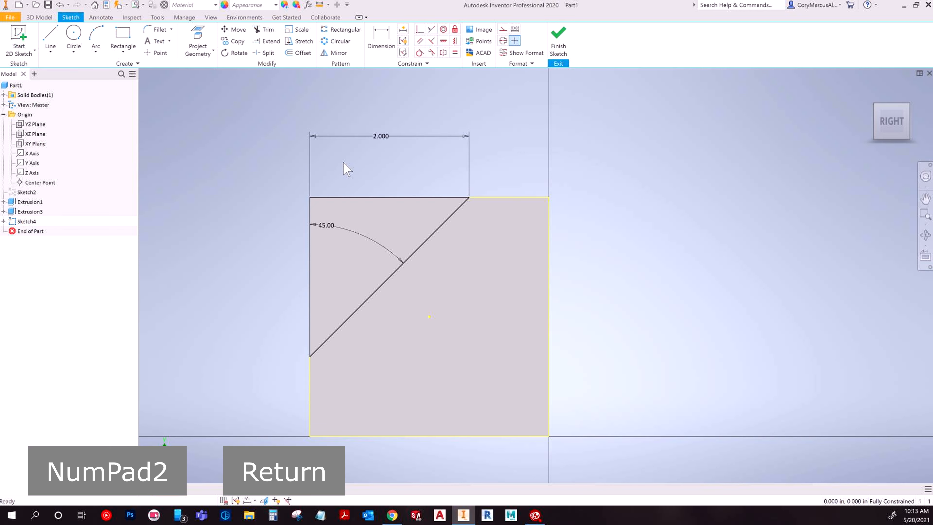
key("ctrl+z")
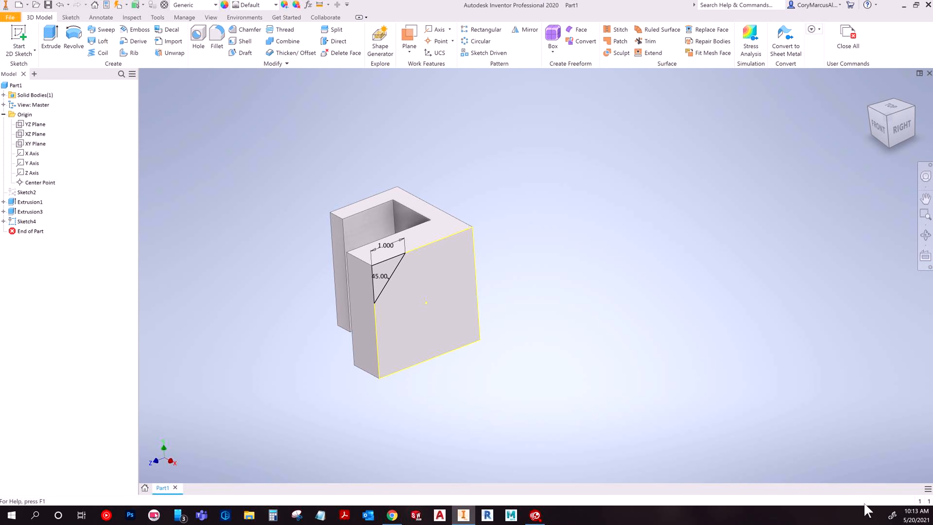
Extrude the triangular profile as a To Next cut through the thicker leg's upper front corner
key("e")
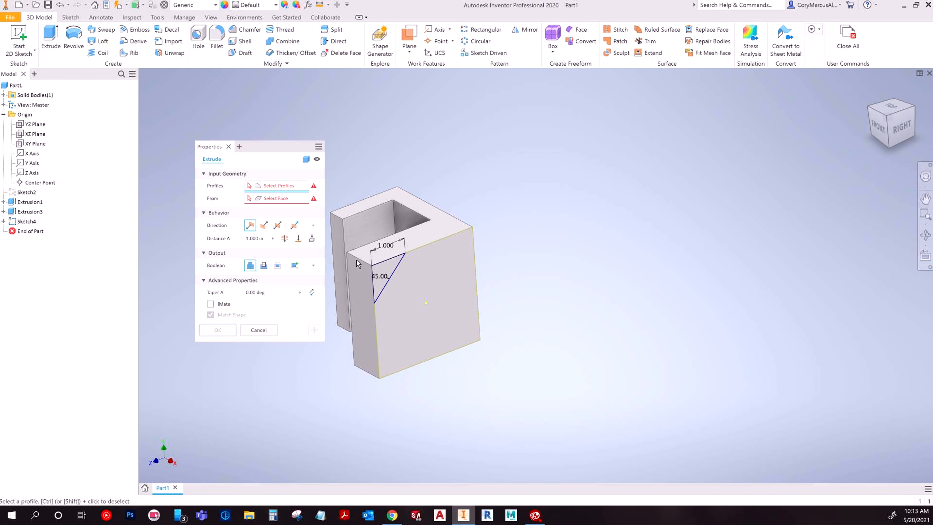
scroll(362, 274, "up", 3)
middle_click_drag(361, 280, 404, 267)
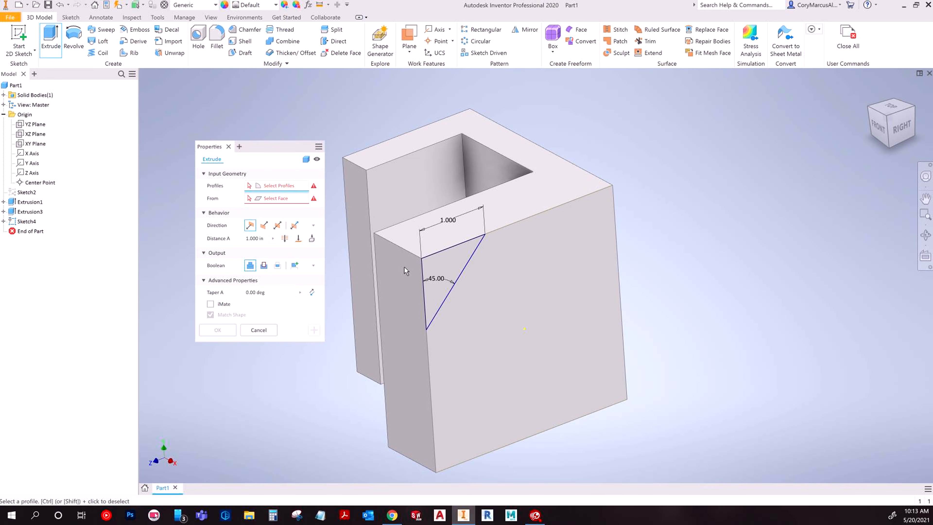
left_click(448, 268)
scroll(341, 267, "up", 1)
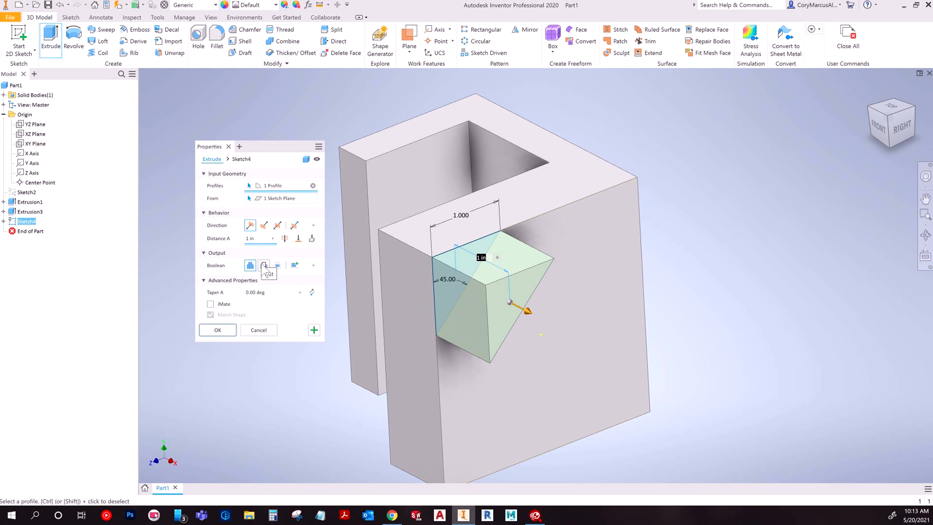
left_click(264, 265)
middle_click_drag(408, 254, 349, 257, "shift")
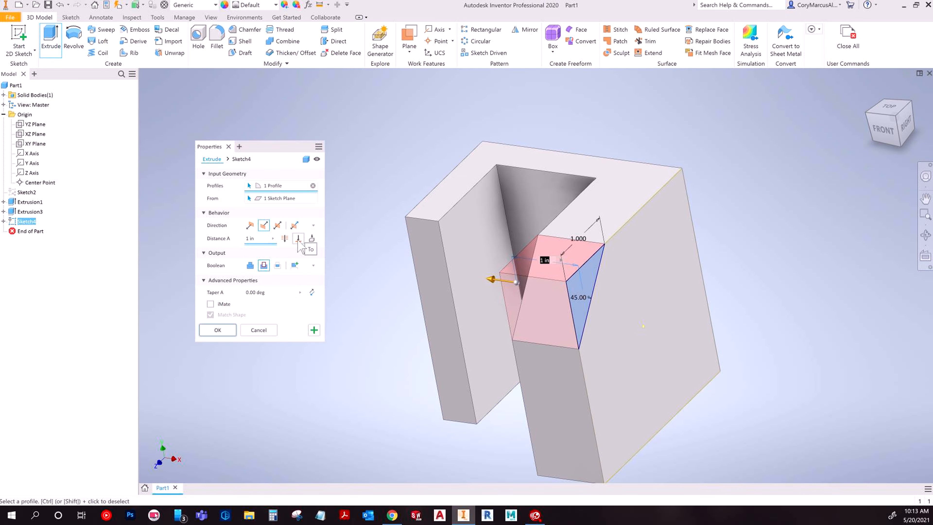
left_click(312, 239)
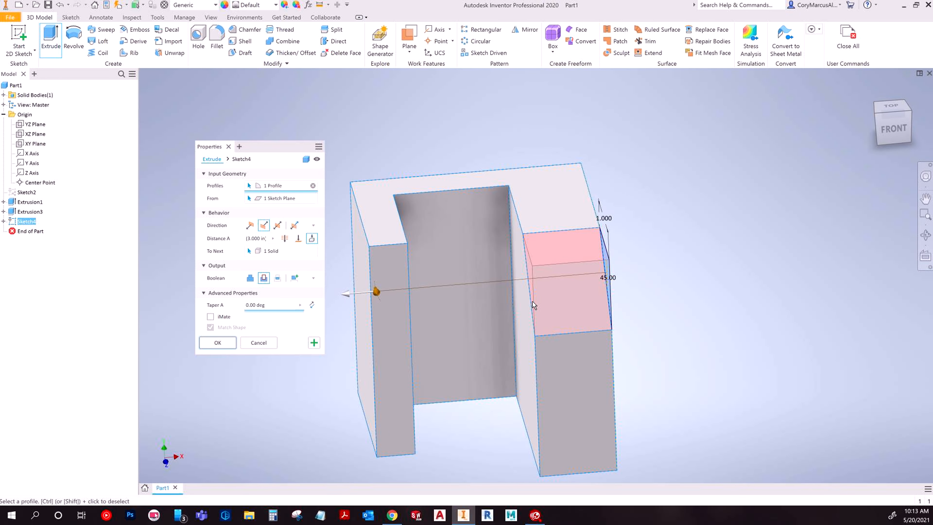
left_click(217, 343)
key("F6")
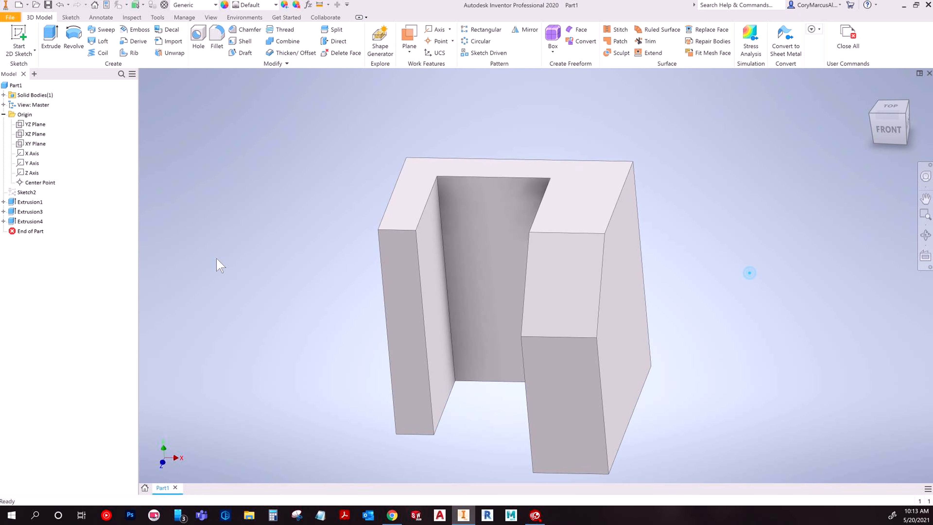
Review the extrusion settings of the triangular corner cut and cancel the edit
double_click(30, 221)
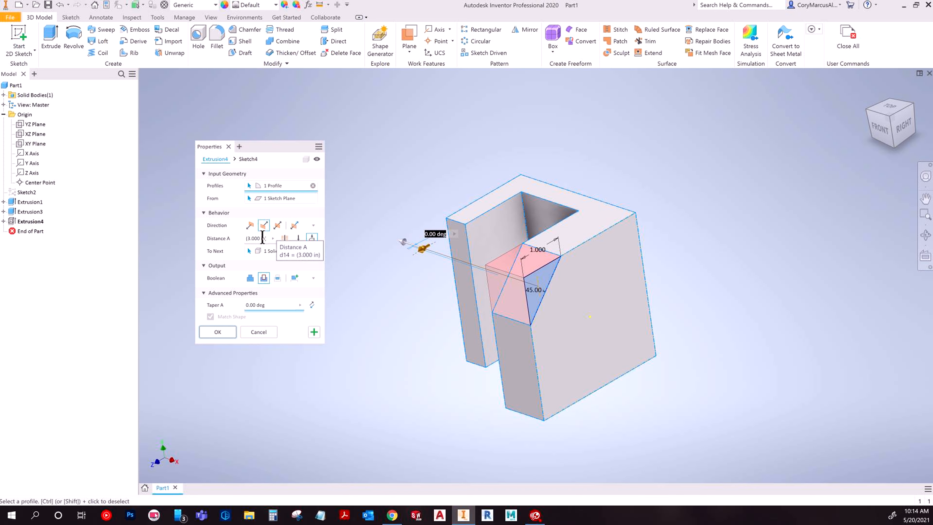
key("Escape")
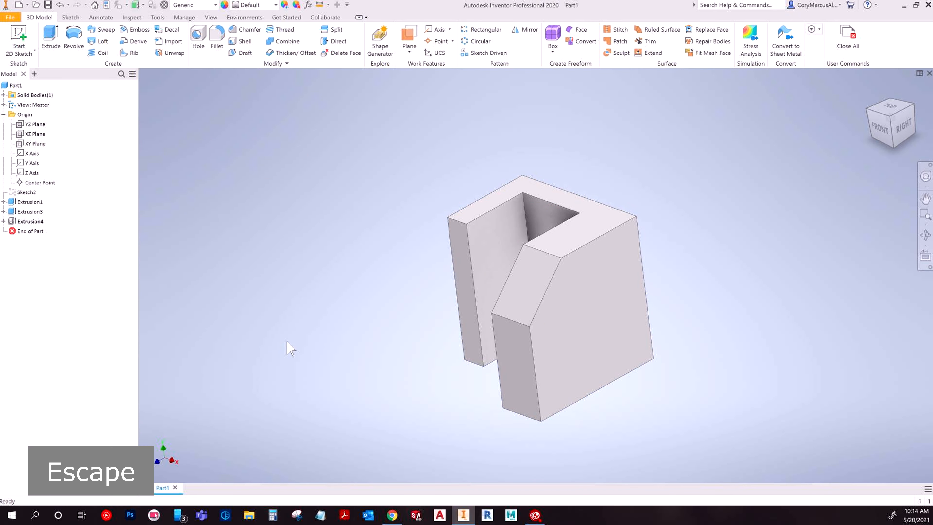
key("Escape")
middle_click_drag(512, 321, 564, 347, "shift")
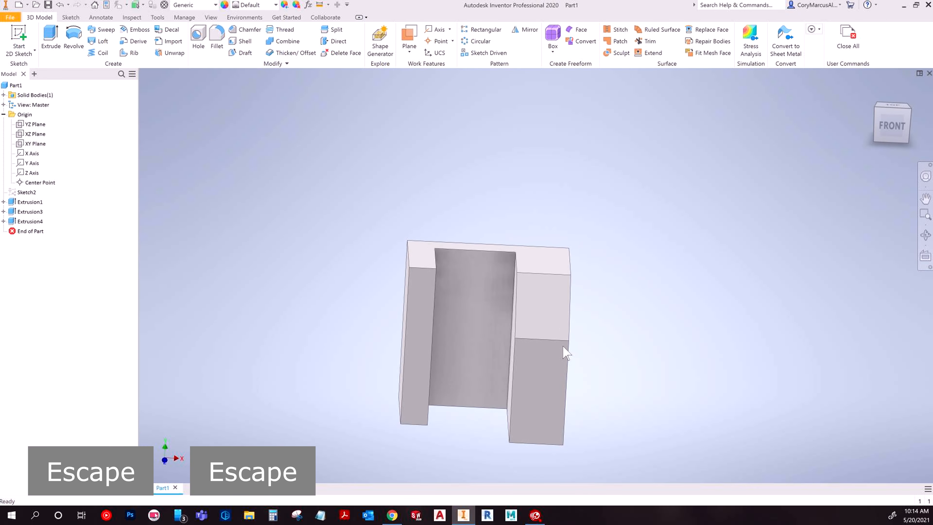
key("F6")
left_click(19, 50)
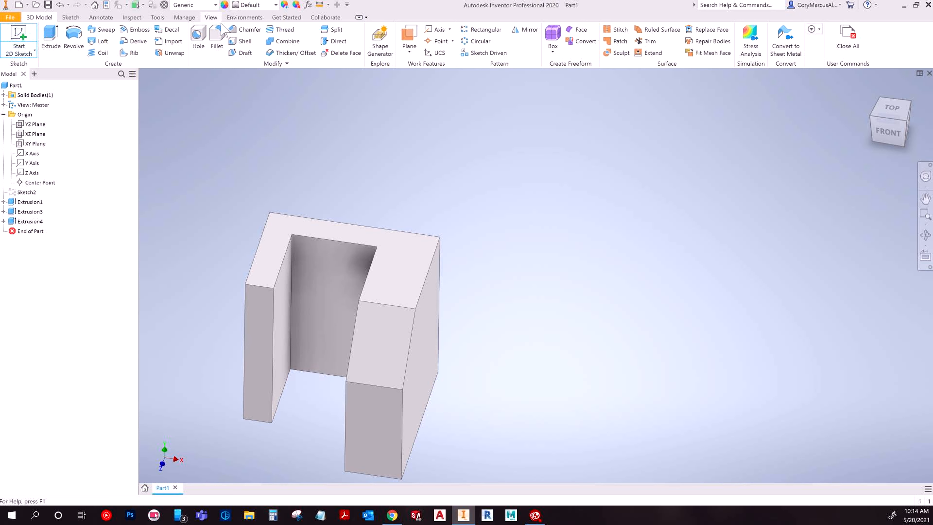
key("Escape")
Chamfer the thinner leg's top front edge by distance and angle, 1 in at 45 degrees, measured from the top face
left_click(244, 29)
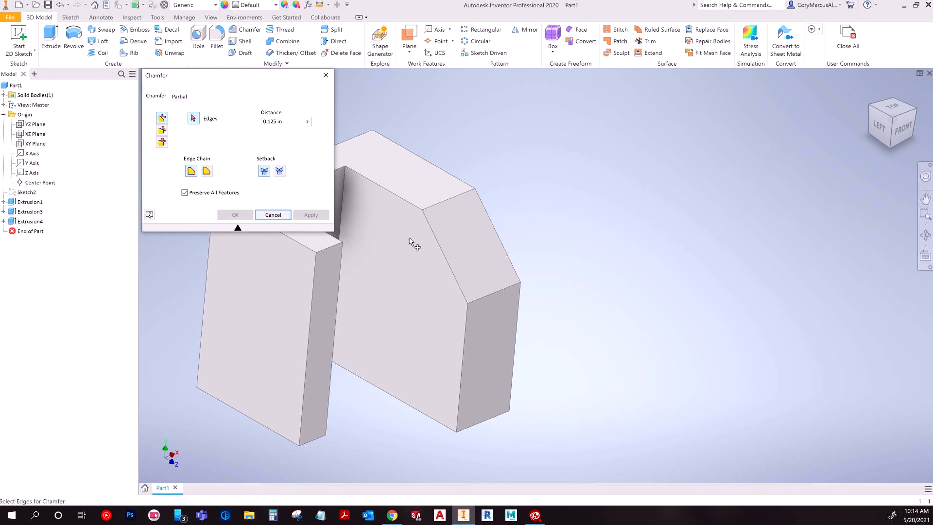
left_click(371, 254)
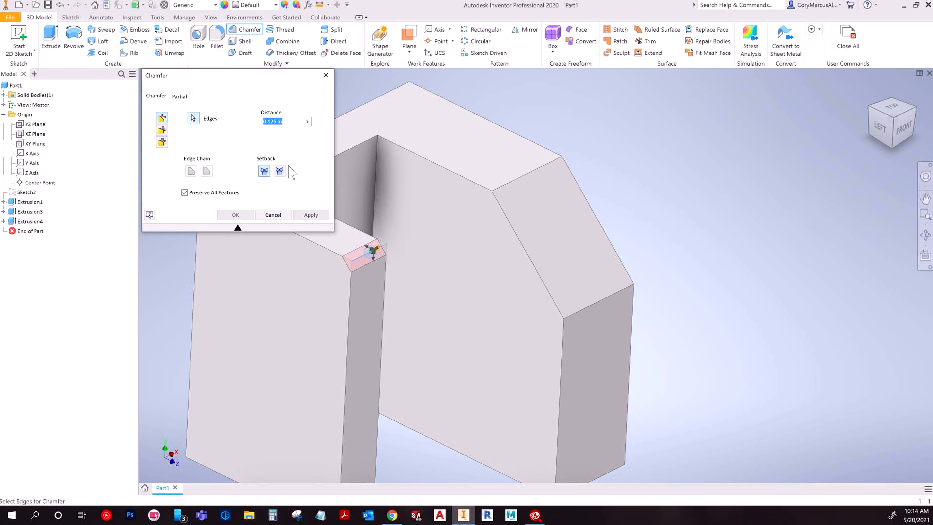
left_click(162, 130)
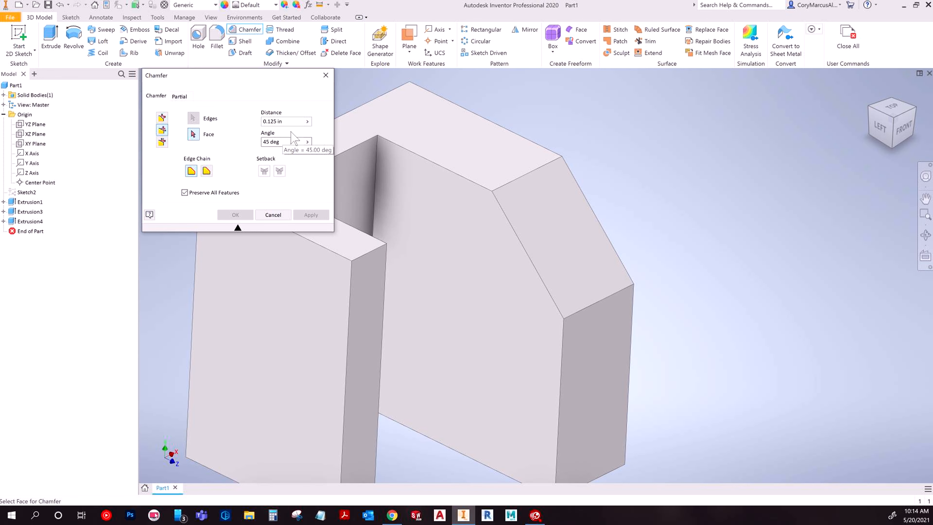
type("1")
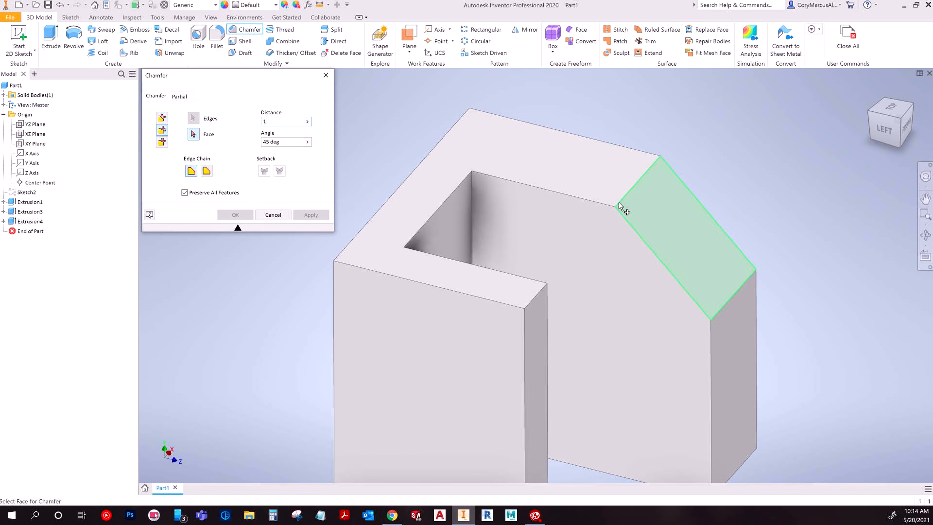
left_click(527, 283)
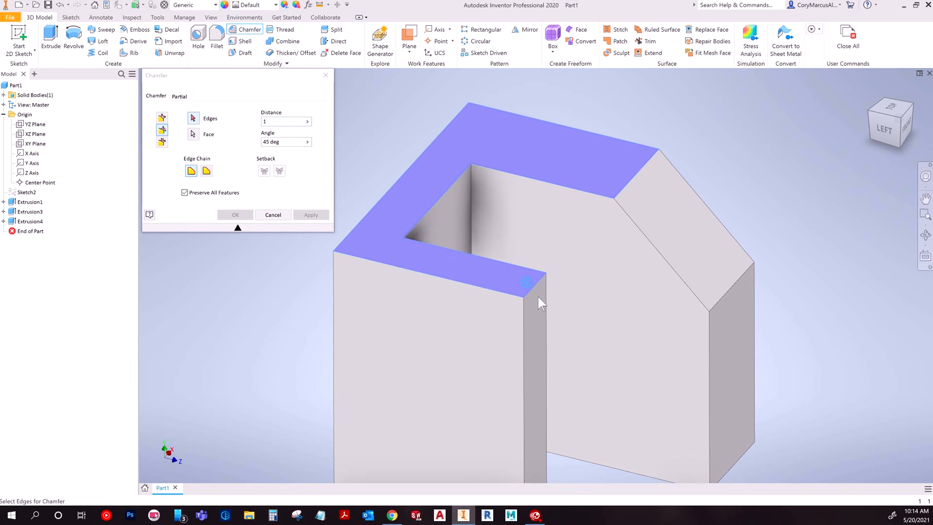
left_click(535, 294)
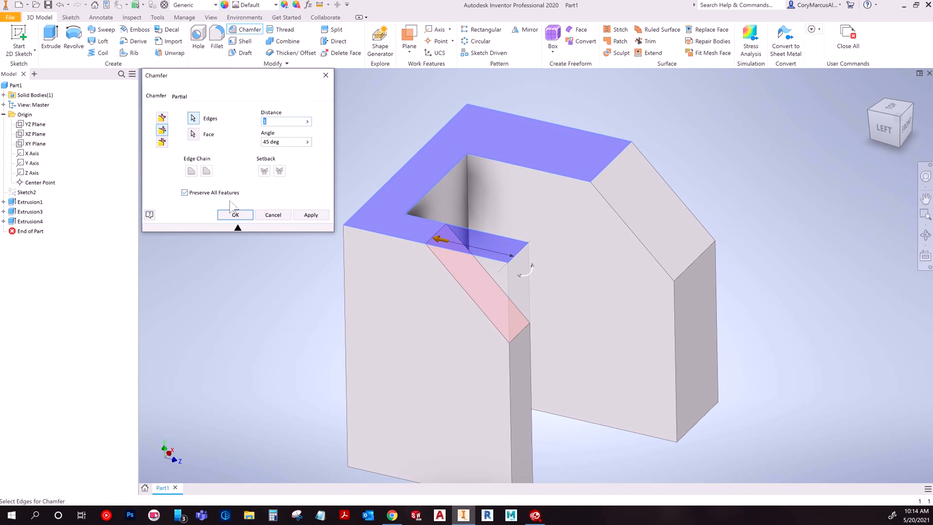
left_click(242, 211)
middle_click_drag(698, 368, 647, 319, "shift")
middle_click_drag(515, 294, 610, 253, "shift")
left_click(913, 133)
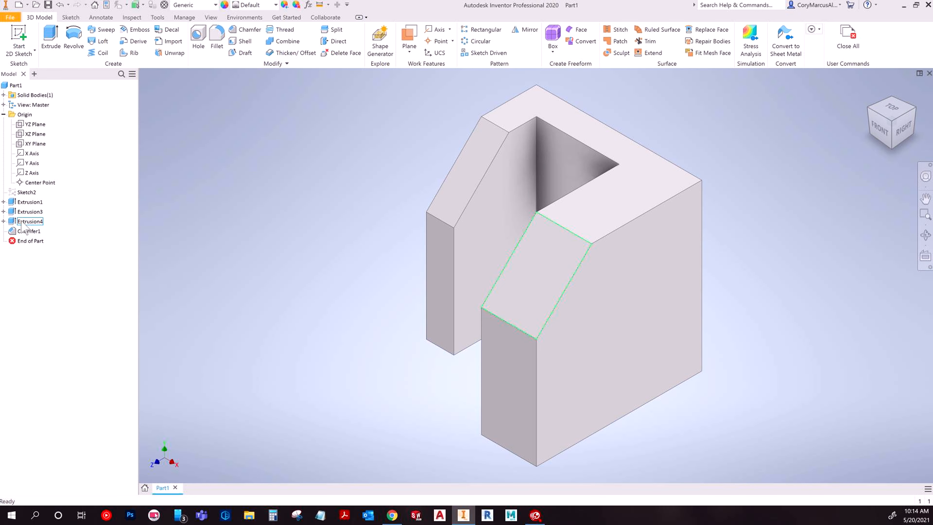
Reopen the corner cut's sketch and draw a circle about 0.79 in in diameter at the face's center point
left_click(4, 221)
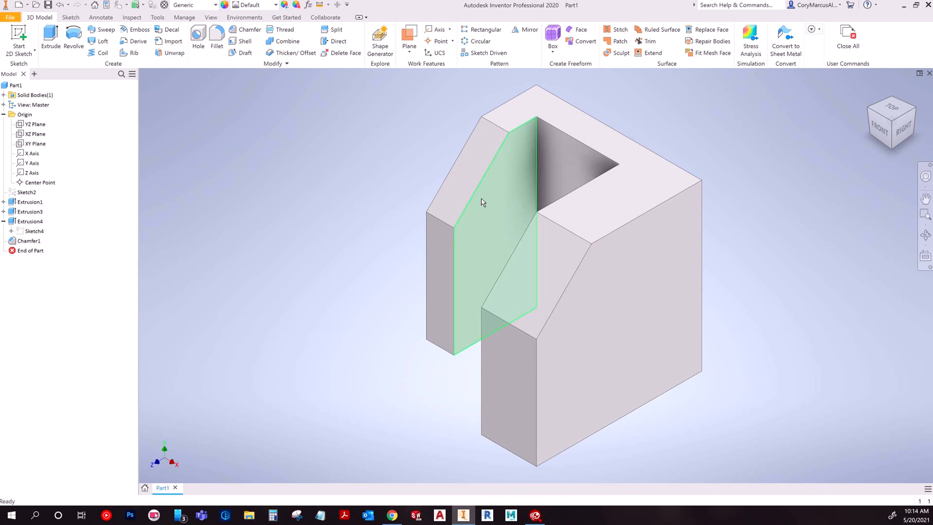
double_click(37, 231)
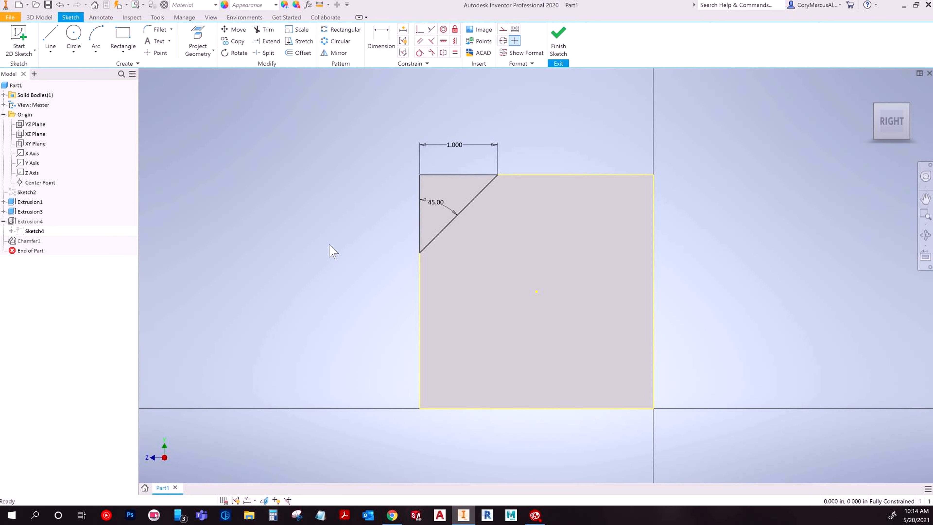
left_click(73, 37)
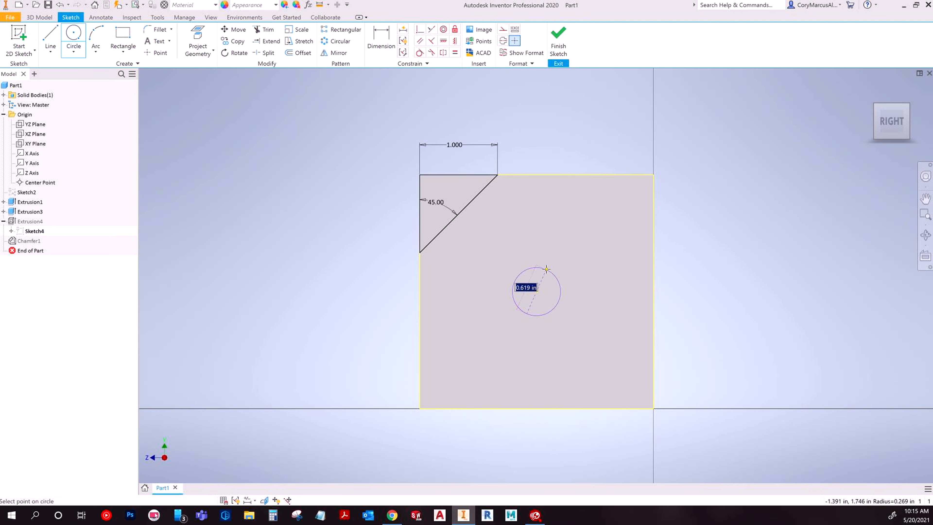
type("0.8")
key("Return")
key("Escape")
key("Escape")
Dimension the diameter of the circle at the face's center, keeping its drawn size
key("d")
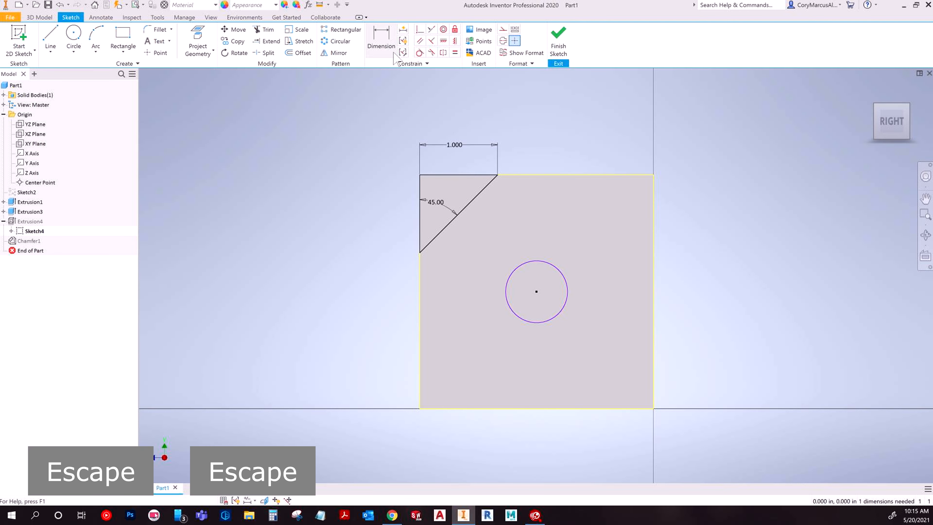
key("Escape")
key("Escape")
key("space")
left_click(522, 264)
left_click(533, 243)
key("Escape")
key("Escape")
key("Escape")
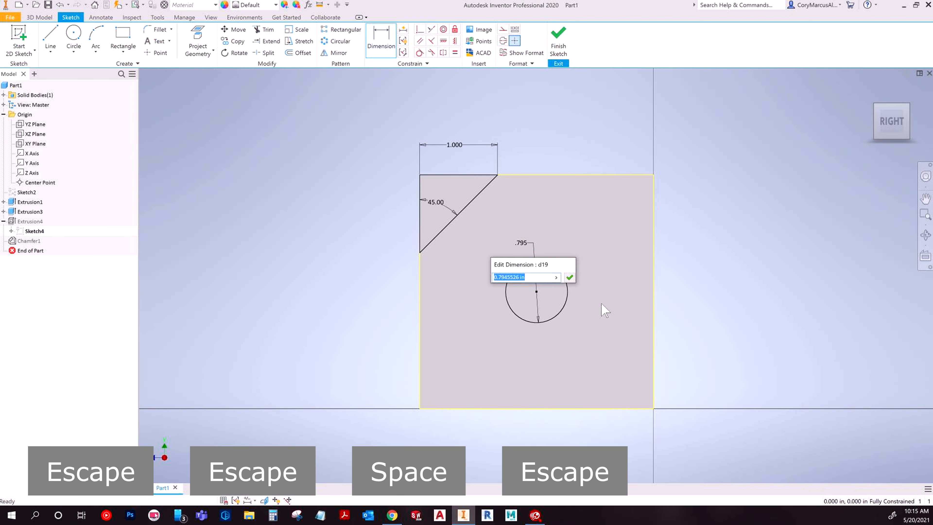
Set the diameter of the circle at the face's center to 1 in and finish the sketch
double_click(523, 244)
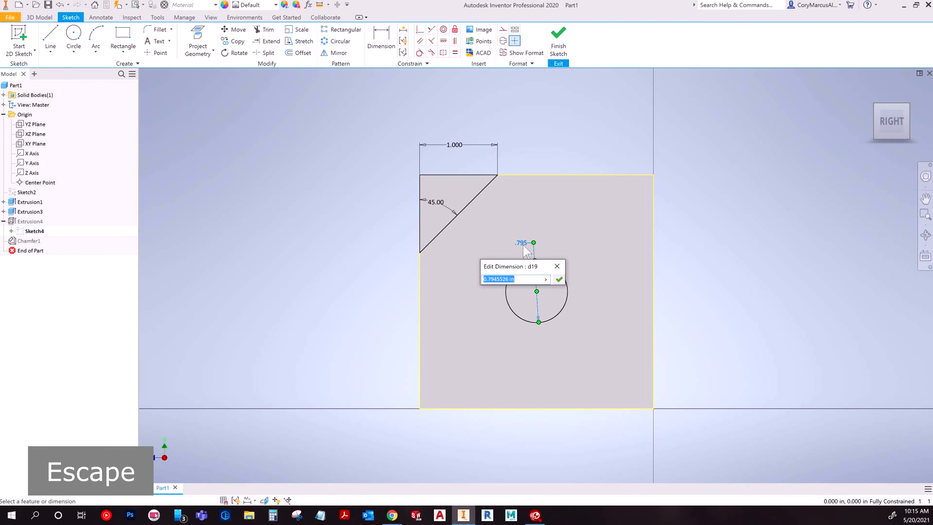
type("1")
key("Return")
key("Escape")
key("Escape")
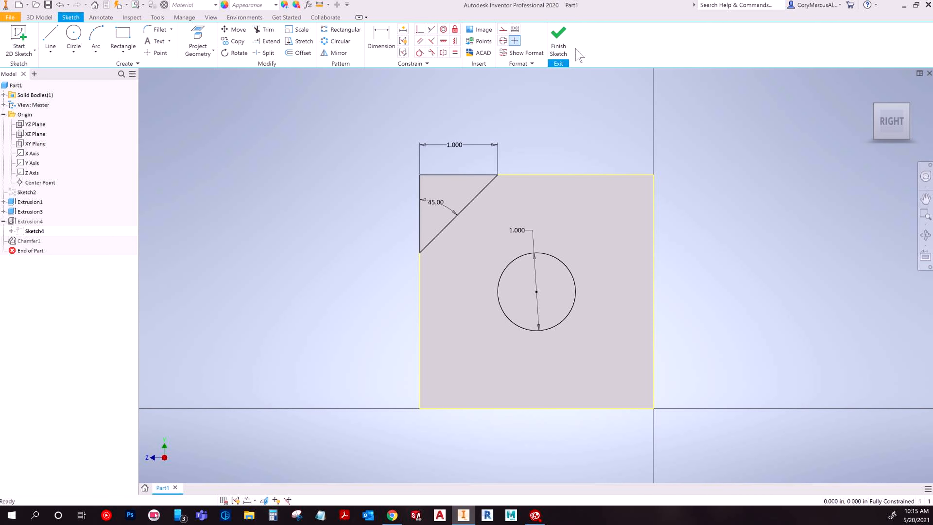
left_click(558, 49)
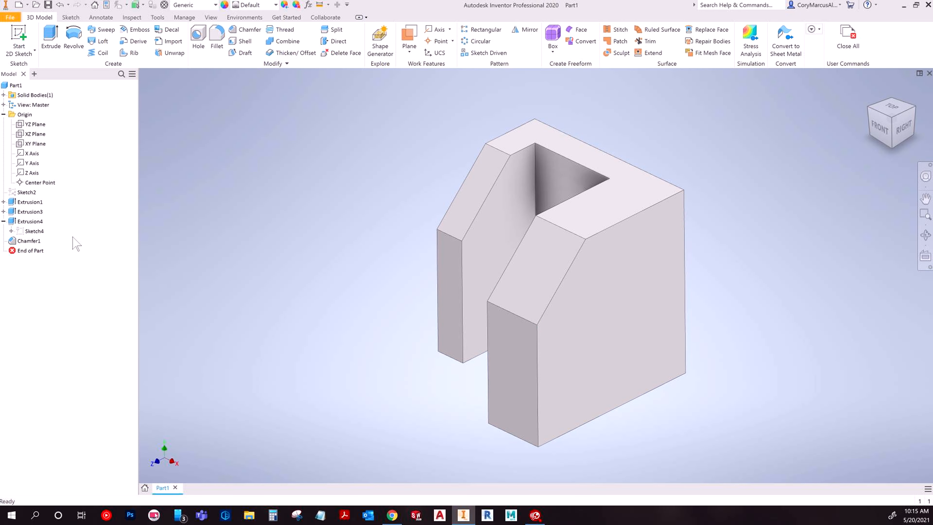
Reopen and finish the corner cut's sketch, and turn on its visibility in the model
double_click(35, 231)
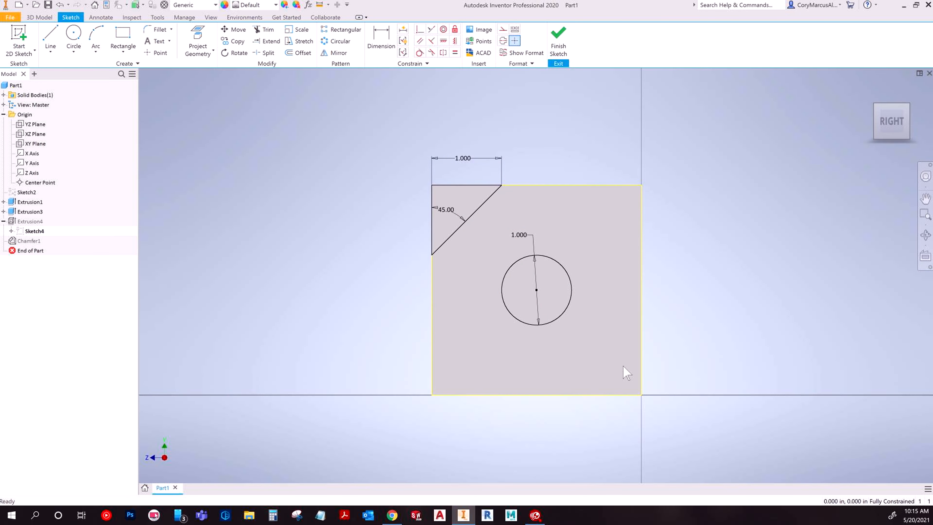
left_click(559, 39)
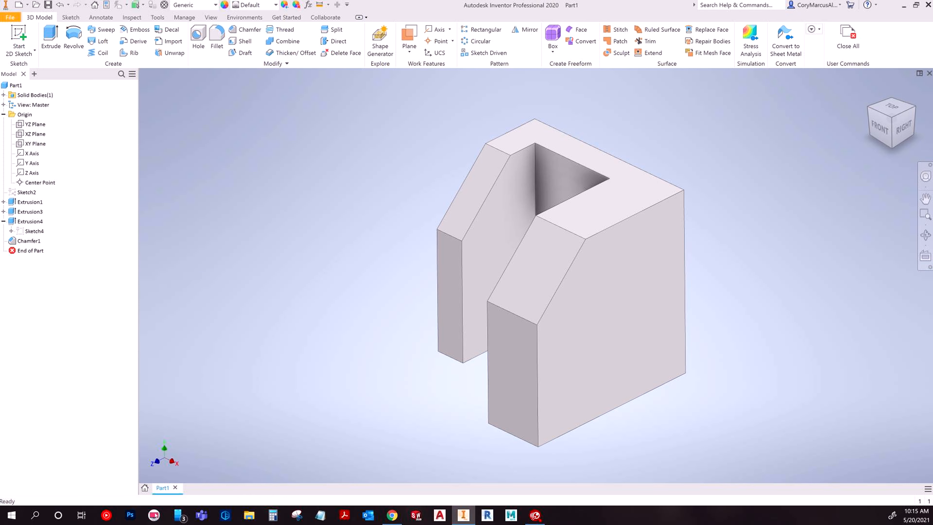
right_click(36, 235)
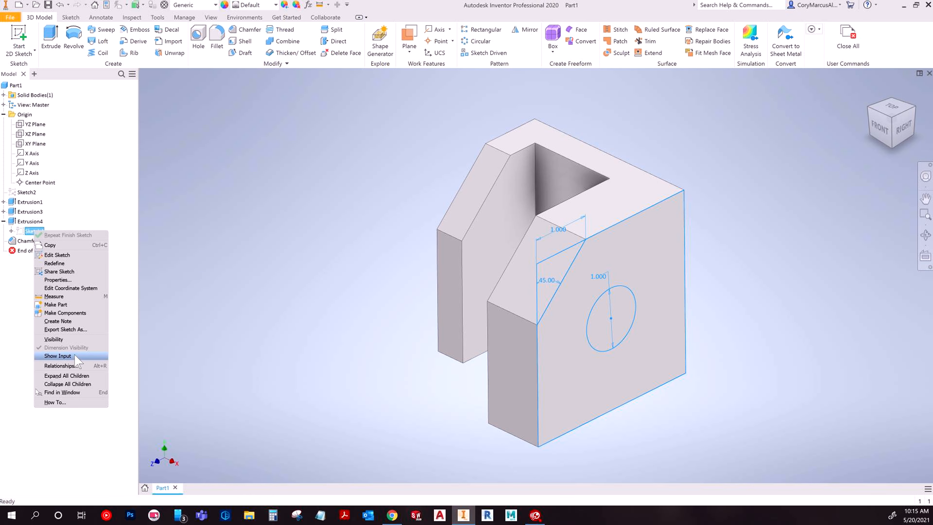
left_click(57, 340)
left_click(394, 288)
scroll(392, 284, "up", 2)
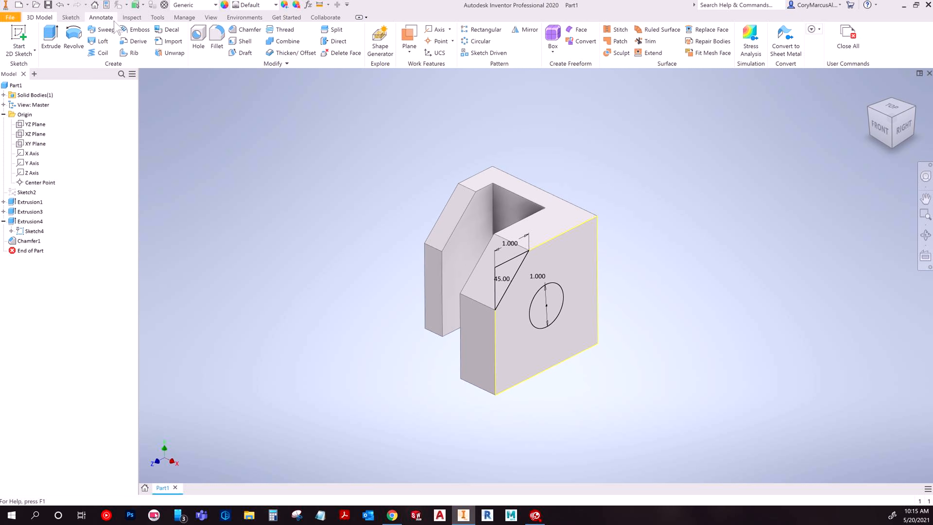
Extrude the 1 in circle as a Through All cut into the part, passing through both legs
left_click(51, 40)
left_click(552, 302)
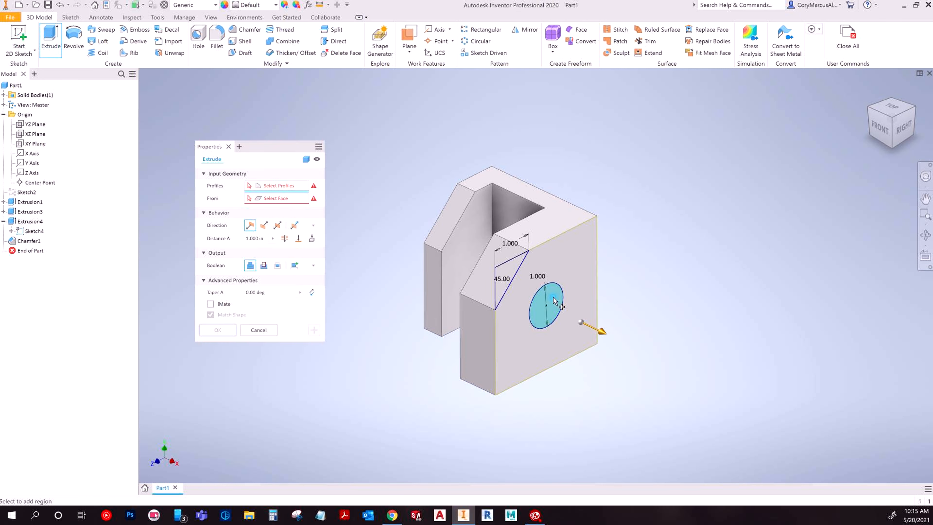
left_click(263, 265)
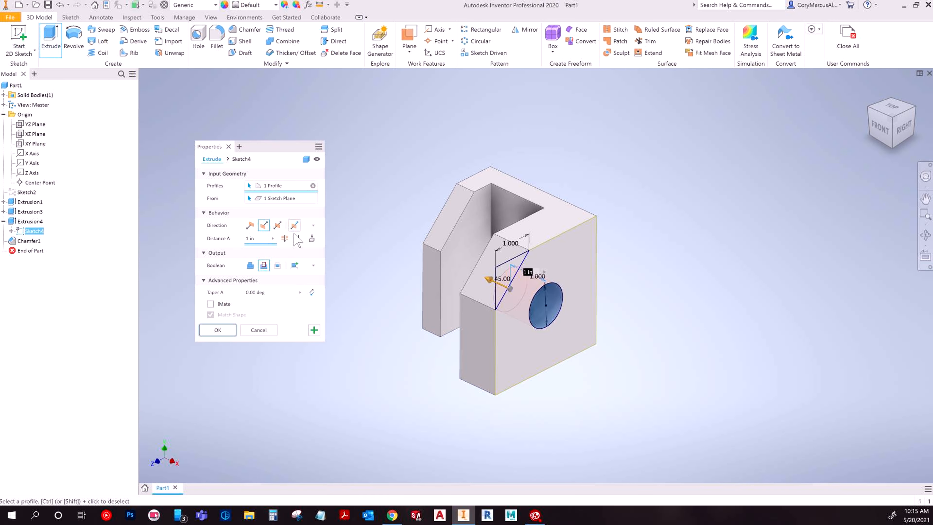
left_click(284, 239)
mouse_move(481, 331)
middle_mouse_down("shift")
mouse_move(531, 332)
mouse_move(533, 350)
mouse_move(399, 380)
mouse_move(348, 342)
mouse_move(486, 348)
middle_mouse_up("shift")
key("F6")
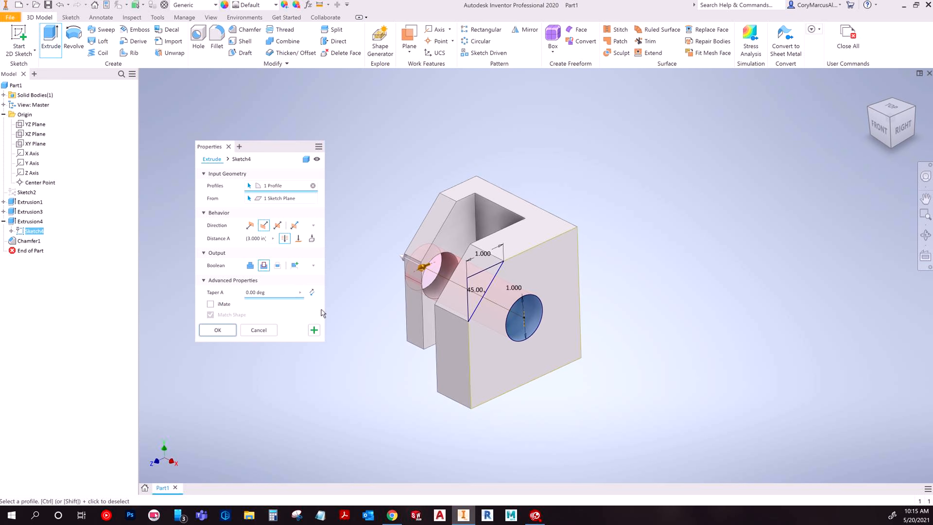
left_click(218, 330)
Examine how the shared sketch is listed on its own and beneath both cut extrusions in the model browser
left_click(37, 242)
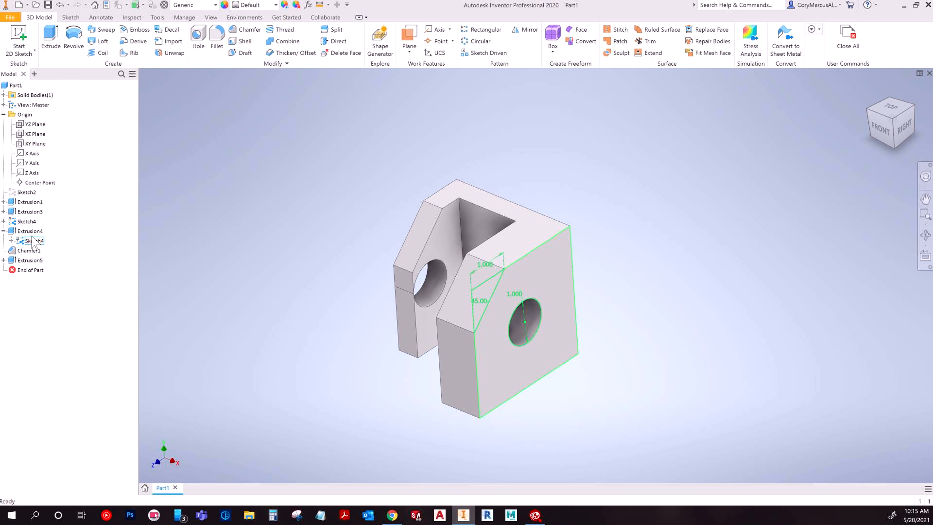
left_click(17, 221)
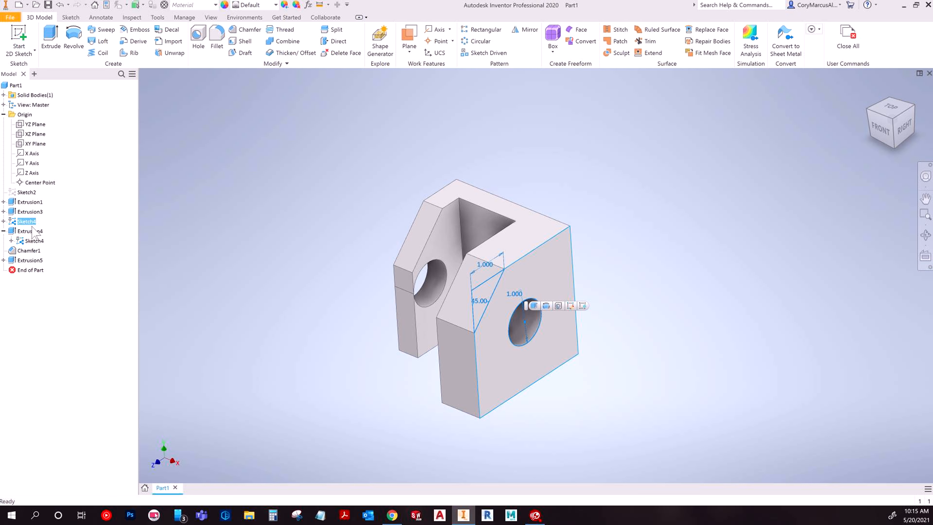
left_click(37, 240)
left_click(4, 260)
left_click(34, 269)
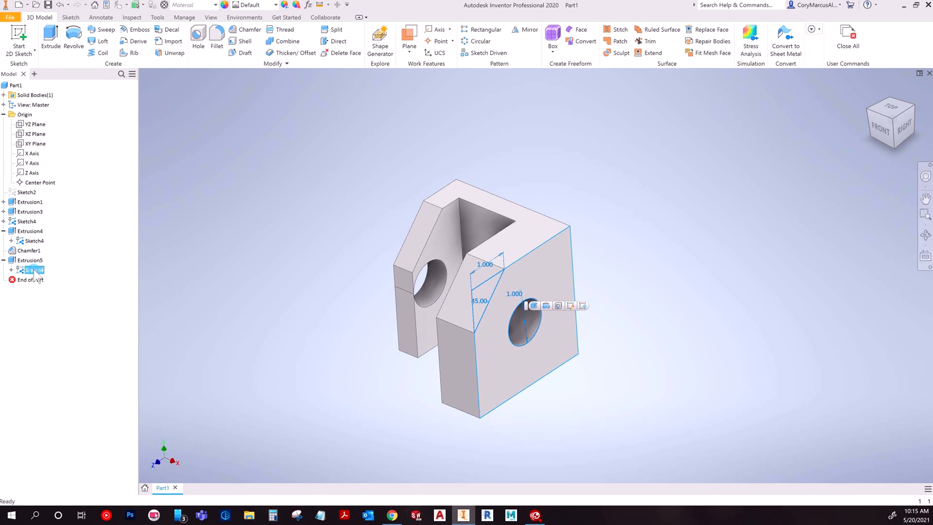
right_click(36, 275)
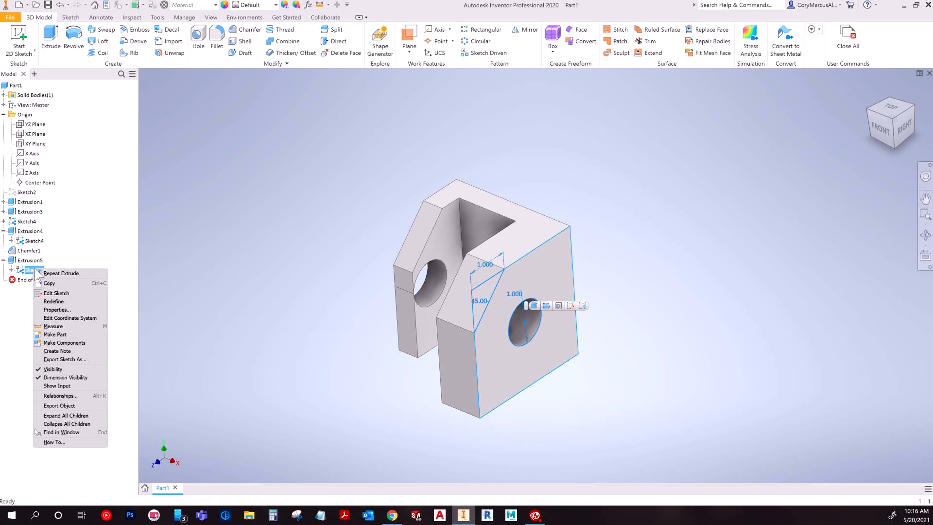
key("Escape")
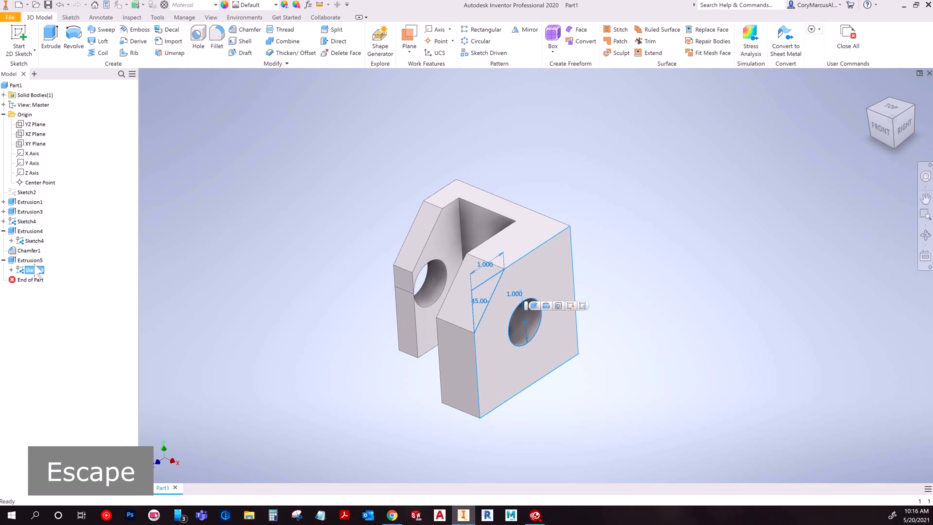
key("Escape")
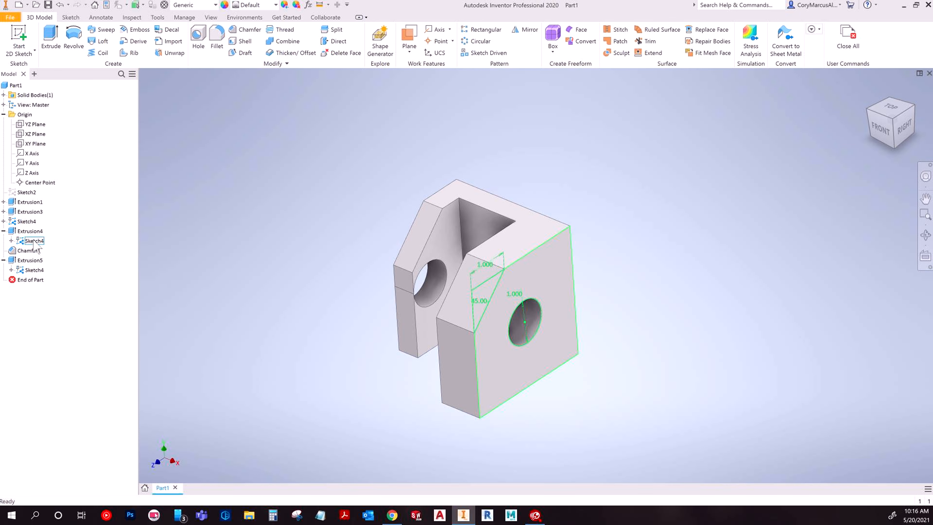
Hide the shared sketch and collapse the corner cut's and hole cut's entries in the model browser
right_click(34, 241)
left_click(70, 330)
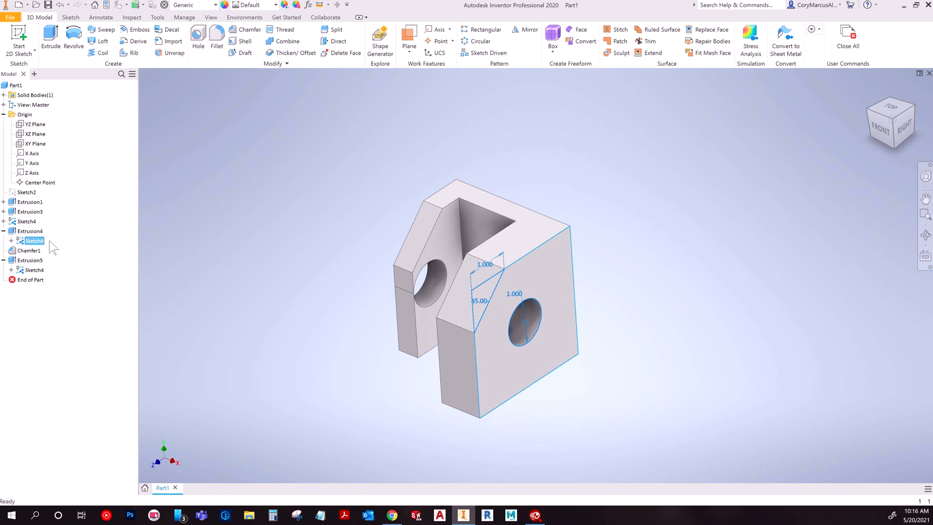
key("Escape")
key("Escape")
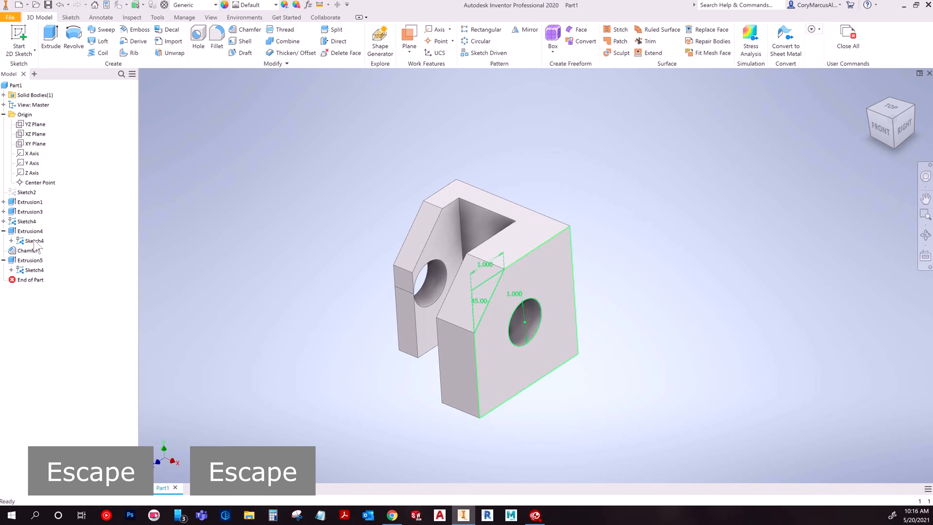
right_click(32, 241)
left_click(74, 342)
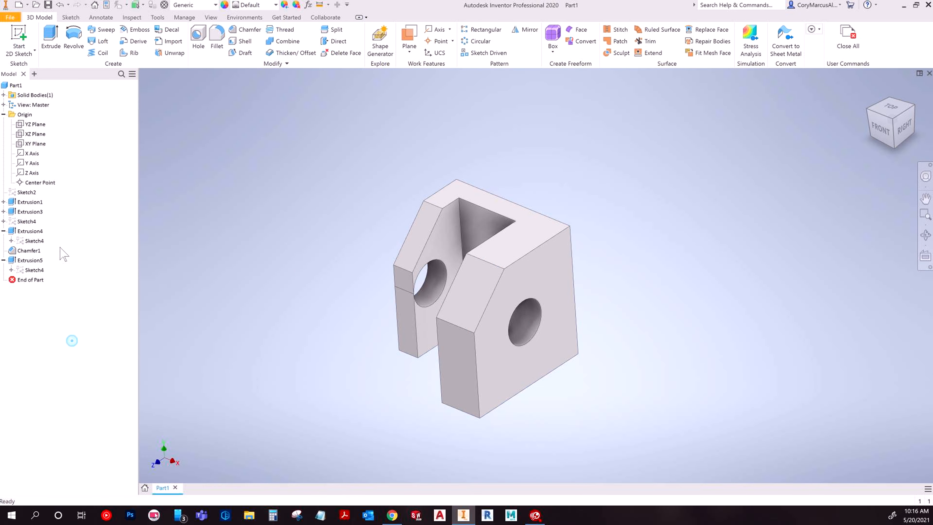
left_click(3, 230)
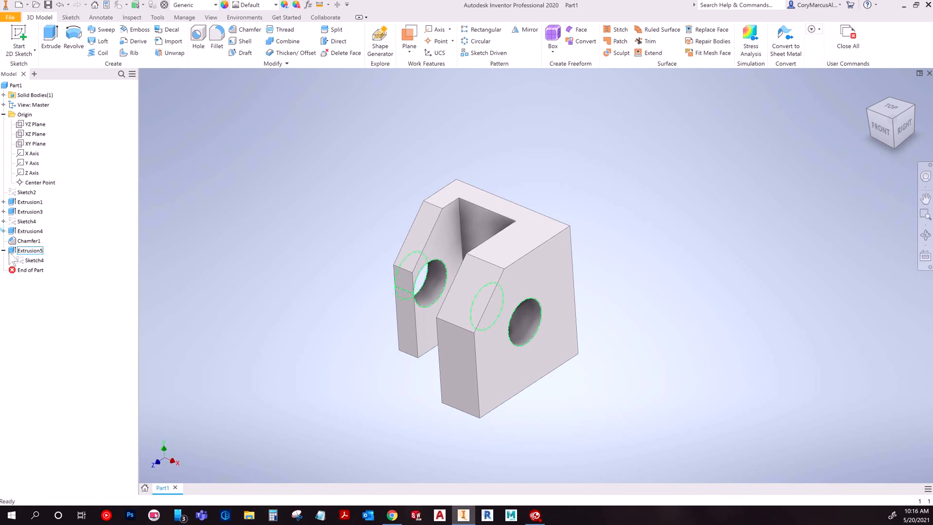
left_click(3, 250)
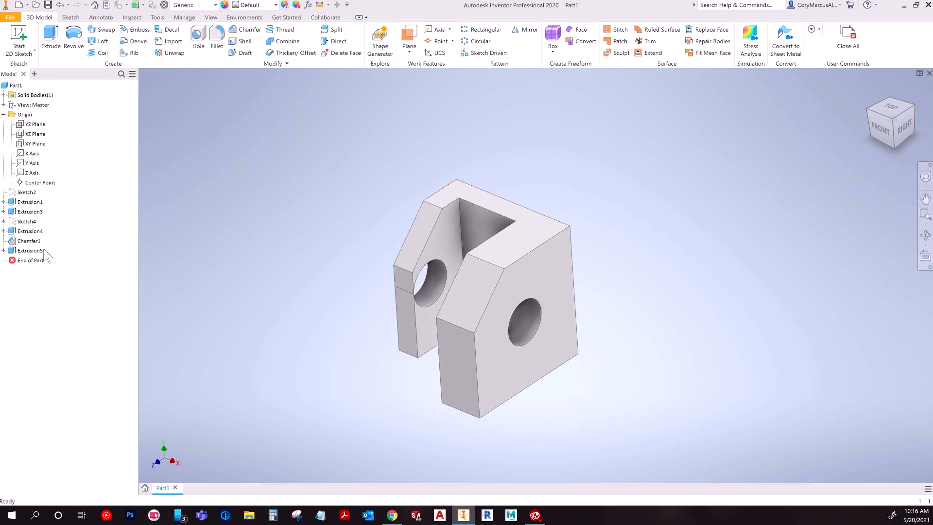
left_click(3, 231)
left_click(4, 231)
Undo the sketch visibility changes and the circular cut through both legs
left_click(360, 355)
key("ctrl+z")
key("ctrl+z")
key("ctrl+z")
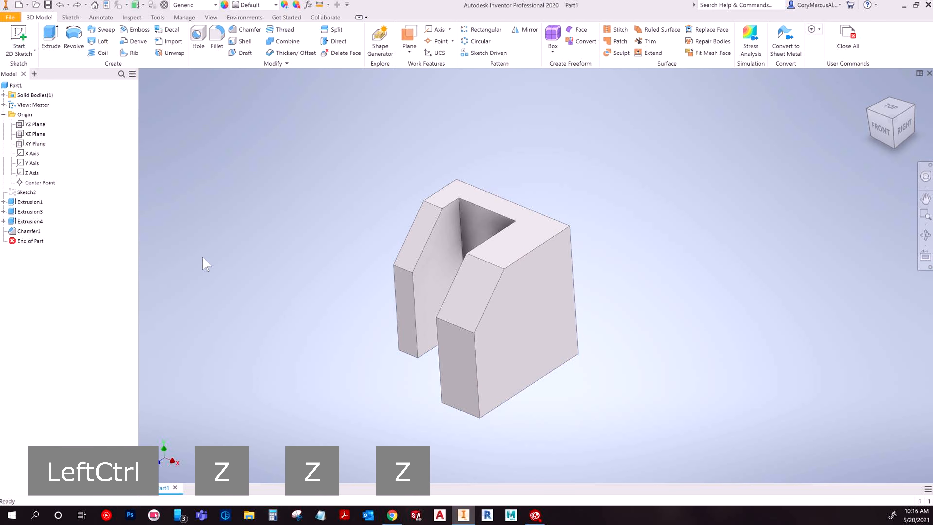
key("ctrl+z")
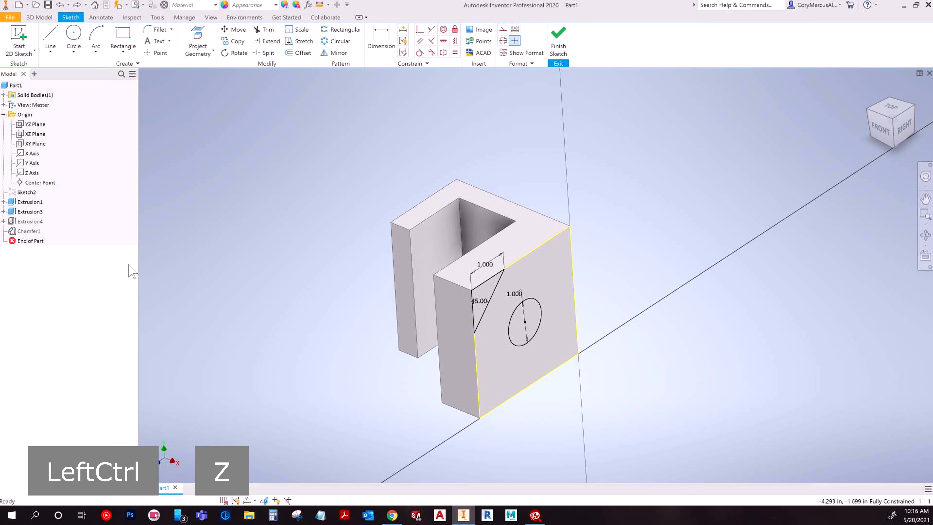
key("ctrl+z")
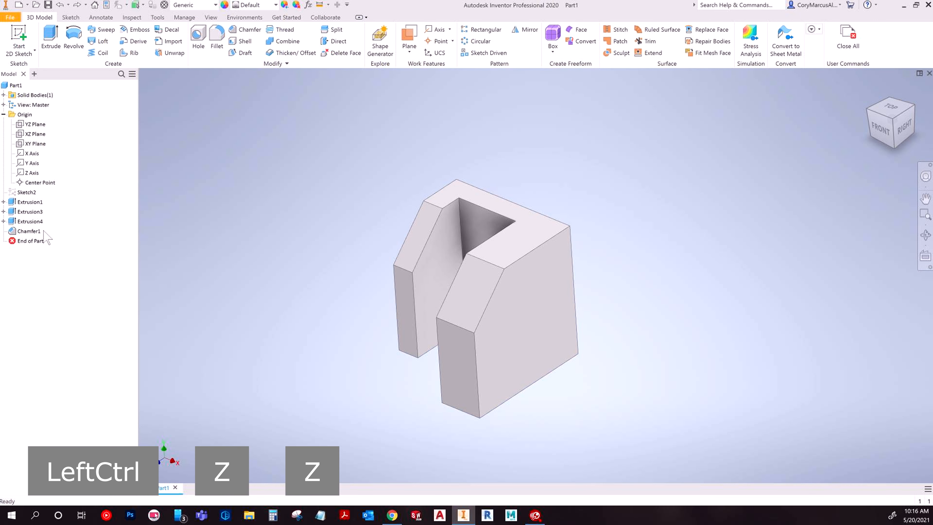
Undo the circle and its diameter dimension in the corner cut's sketch, and finish the sketch
left_click(3, 221)
left_click(32, 230)
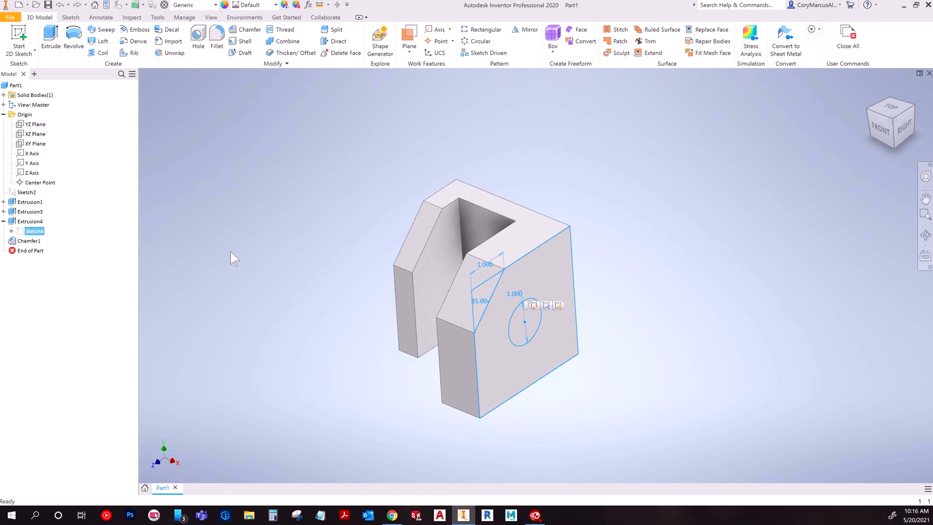
key("ctrl+z")
key("ctrl+z")
key("ctrl+z")
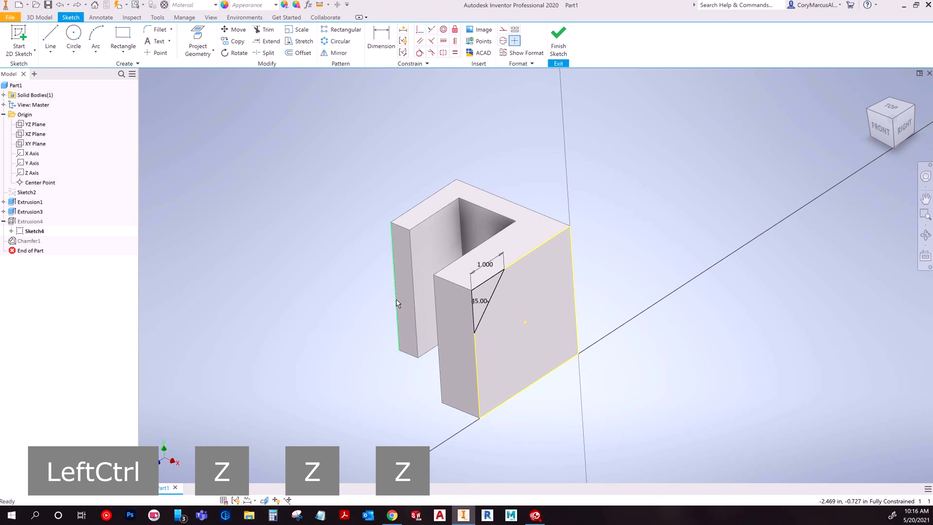
key("ctrl+z")
left_click(559, 52)
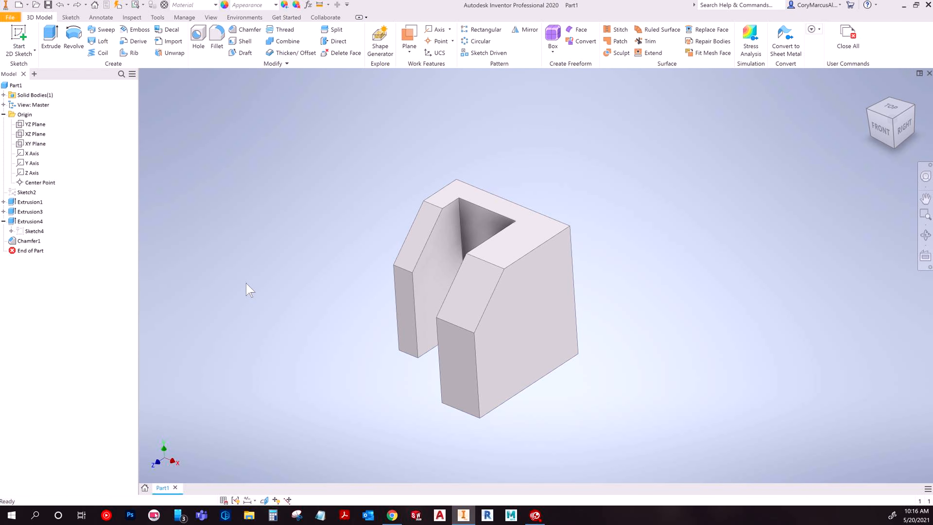
Start a sketch on the thicker leg's outer side face and draw a two-point center rectangle about 0.77 in wide at its center point
left_click(18, 37)
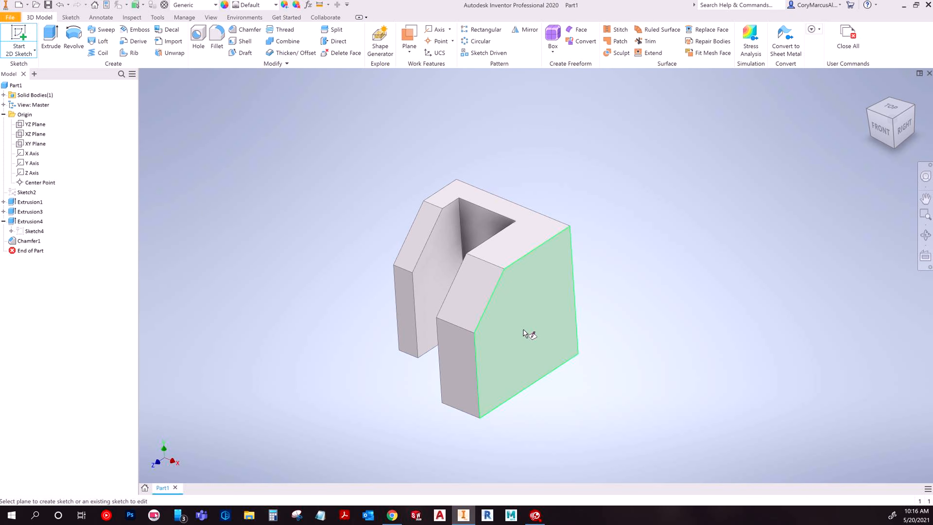
left_click(529, 334)
left_click(74, 39)
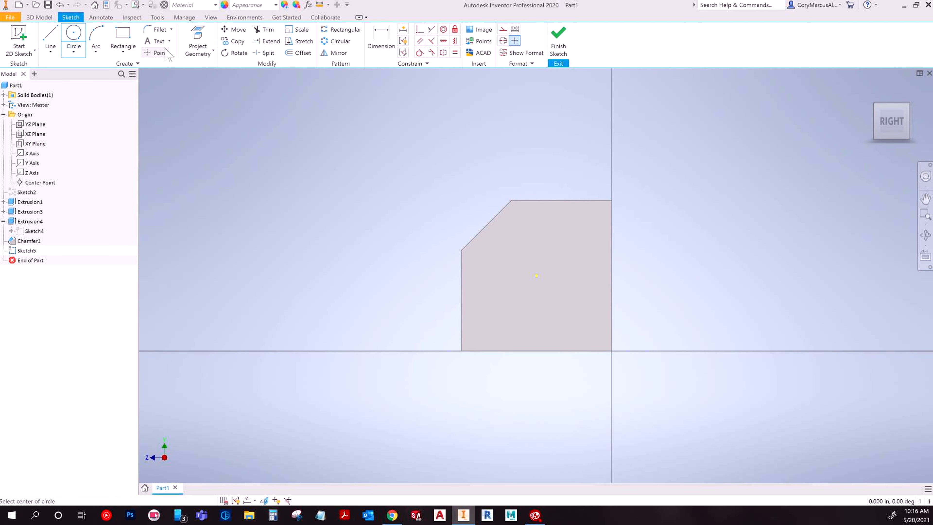
key("Escape")
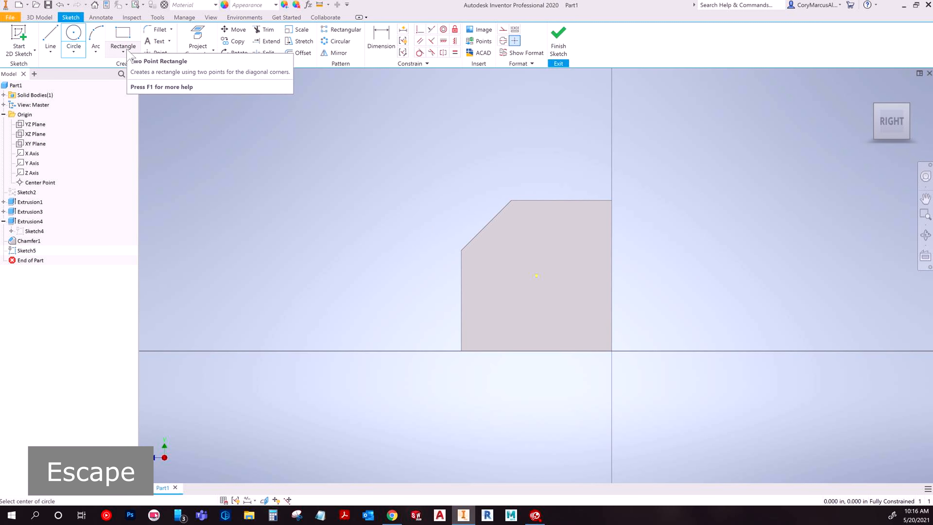
left_click(125, 52)
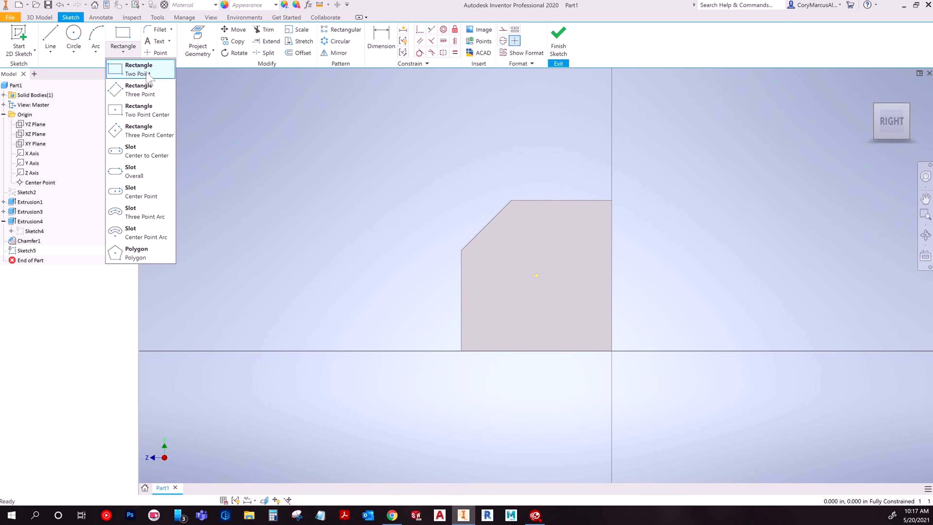
left_click(144, 110)
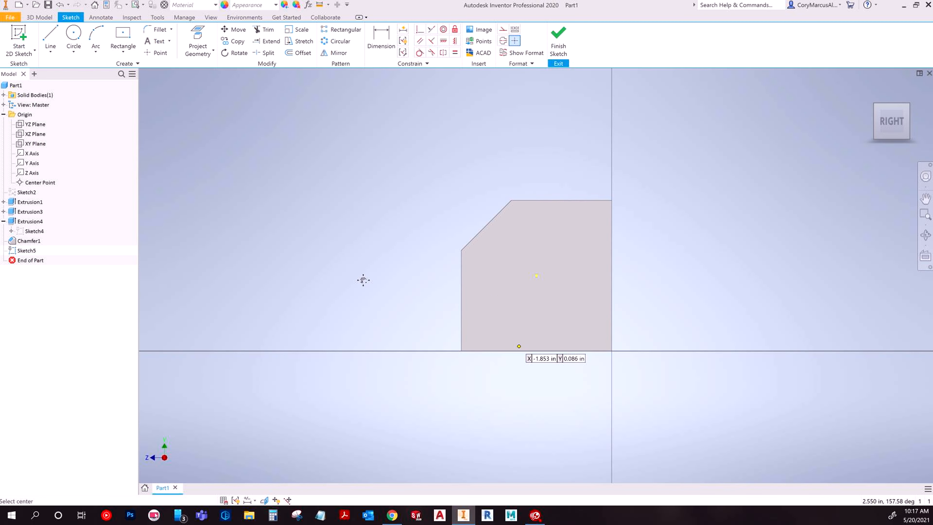
scroll(363, 280, "up", 3)
left_click(369, 214)
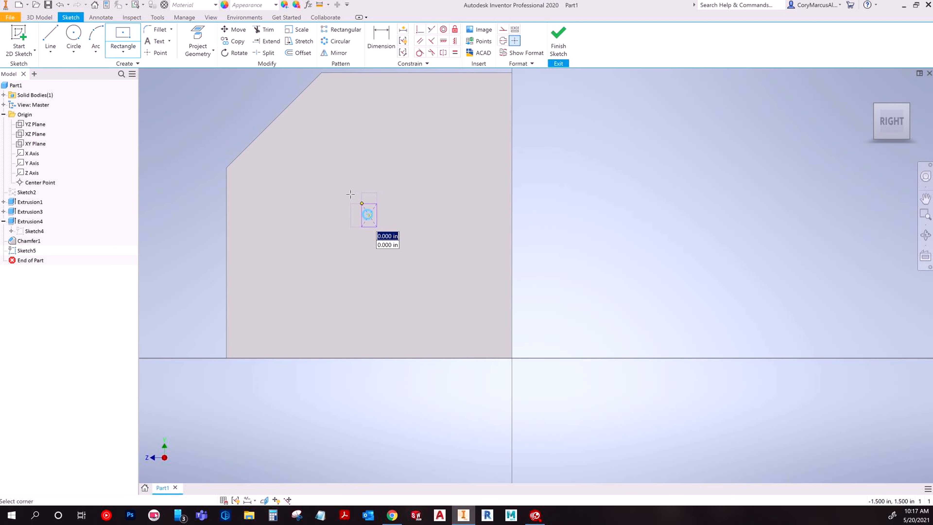
left_click(333, 178)
key("Escape")
Dimension the width of the center rectangle at its drawn size
left_click(382, 38)
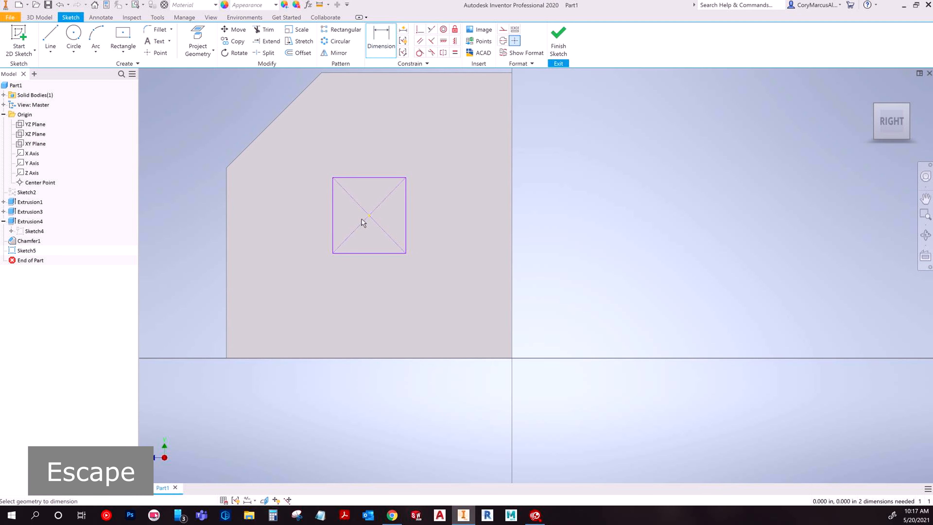
left_click(369, 179)
left_click(368, 154)
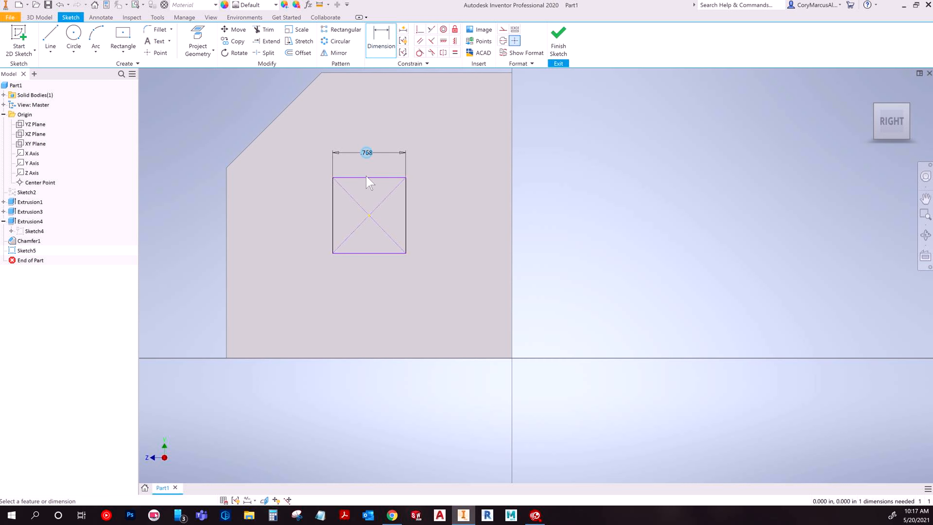
key("Escape")
Dimension the center rectangle's height, set it to 2 in, and finish the sketch
key("space")
left_click(329, 211)
left_click(309, 210)
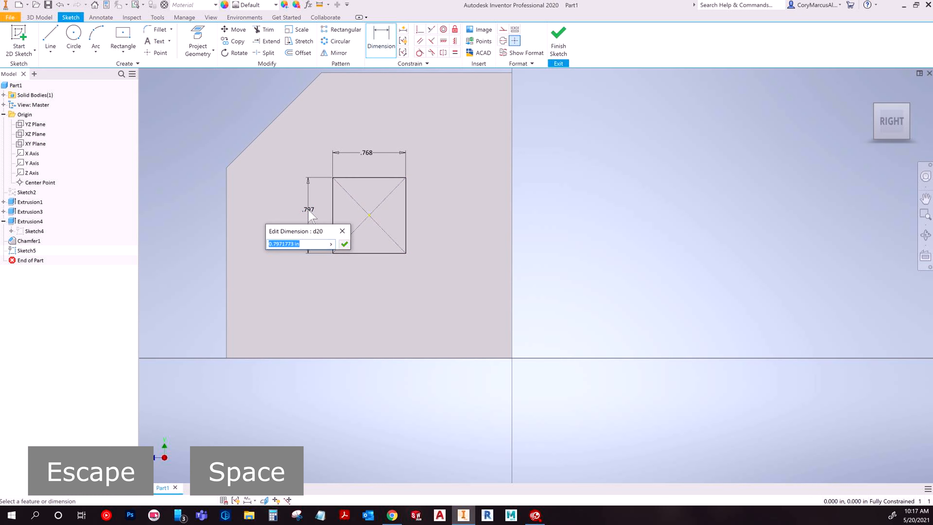
type("2")
key("Return")
key("Escape")
left_click(558, 40)
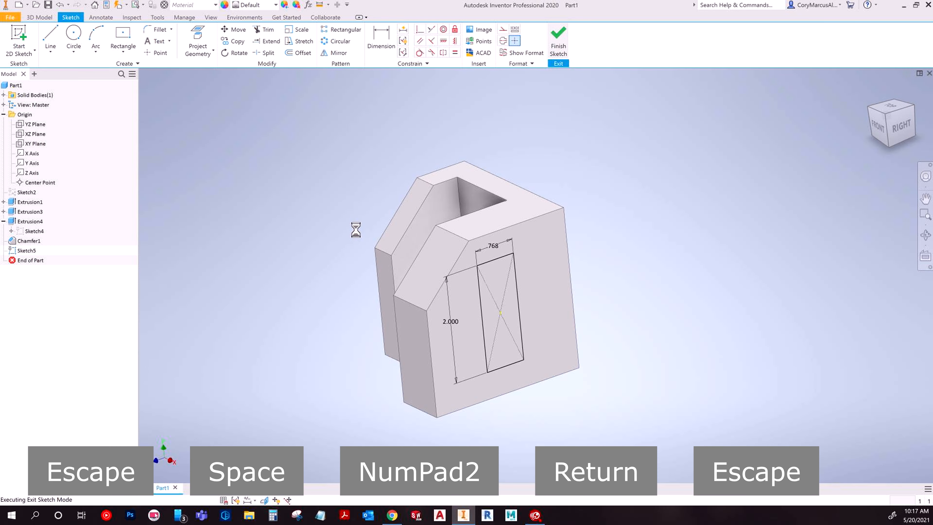
Extrude the rectangle as a through-all cut across both legs of the part
left_click(52, 40)
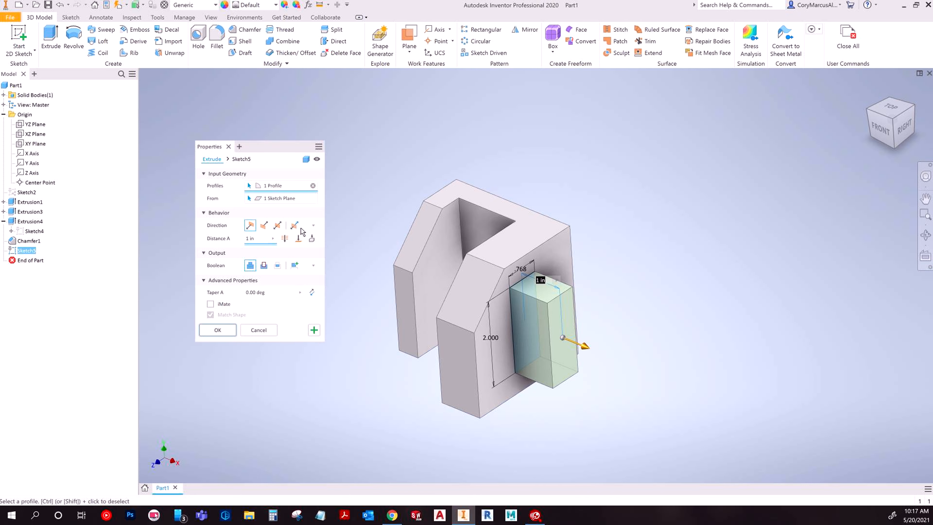
left_click(278, 239)
left_click(223, 331)
middle_click_drag(685, 269, 425, 238, "shift")
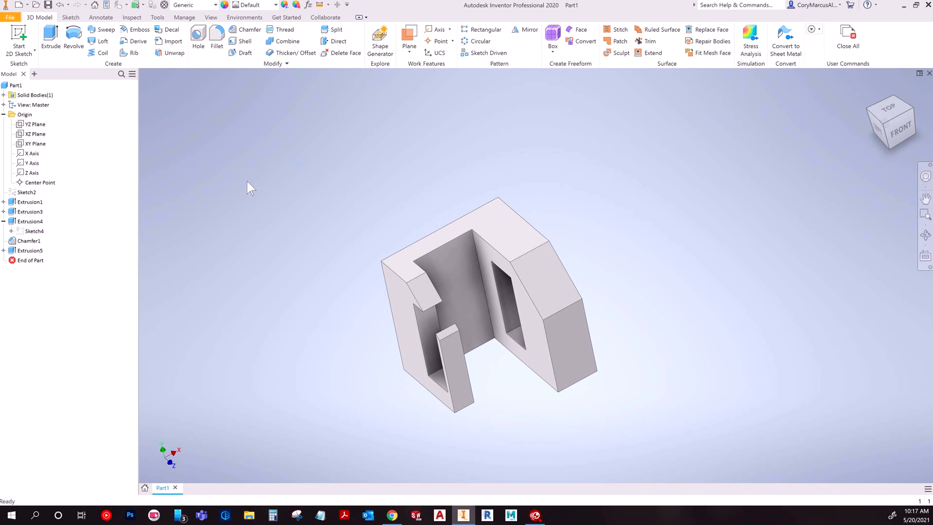
Edit the base sketch and draw three connected lines forming an open U that crosses the long edge of the rectangle on the origin
double_click(33, 193)
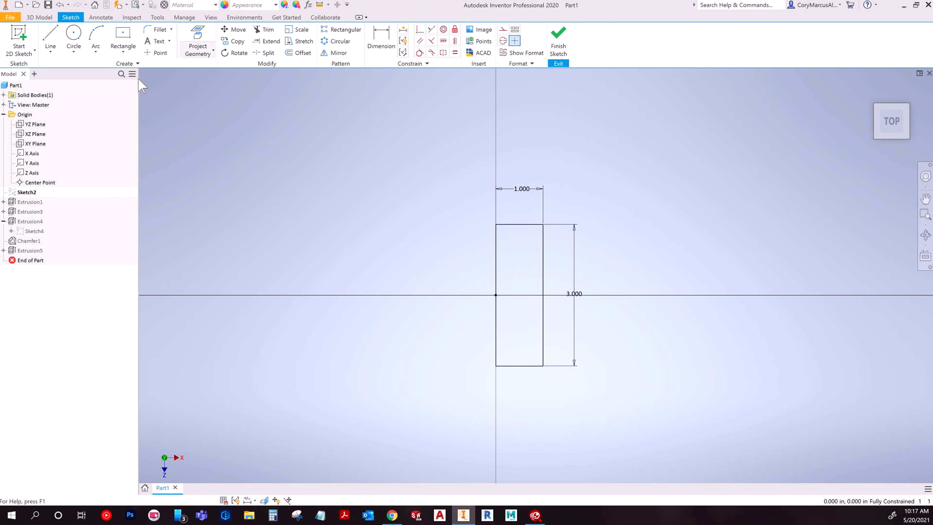
left_click(55, 35)
left_click(454, 241)
left_click(529, 241)
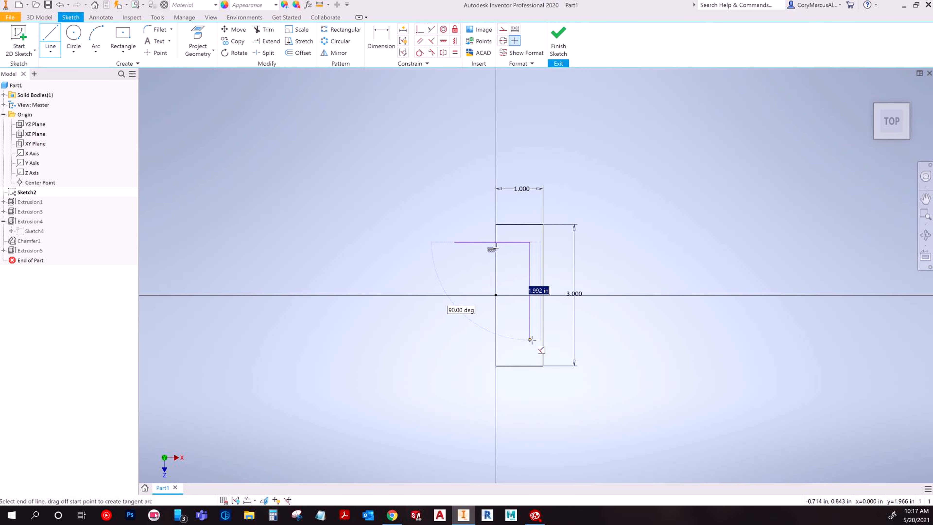
left_click(530, 350)
left_click(479, 351)
key("Escape")
key("Escape")
middle_click_drag(423, 288, 341, 264)
scroll(387, 253, "down", 3)
middle_click_drag(418, 264, 396, 240)
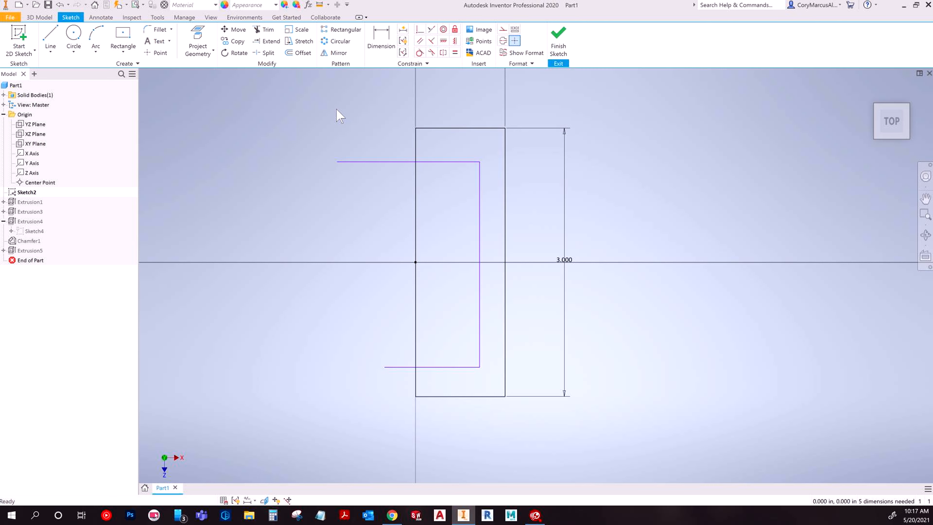
Trim the overhanging ends of the U's upper and lower lines back to the rectangle's long edge
left_click(263, 29)
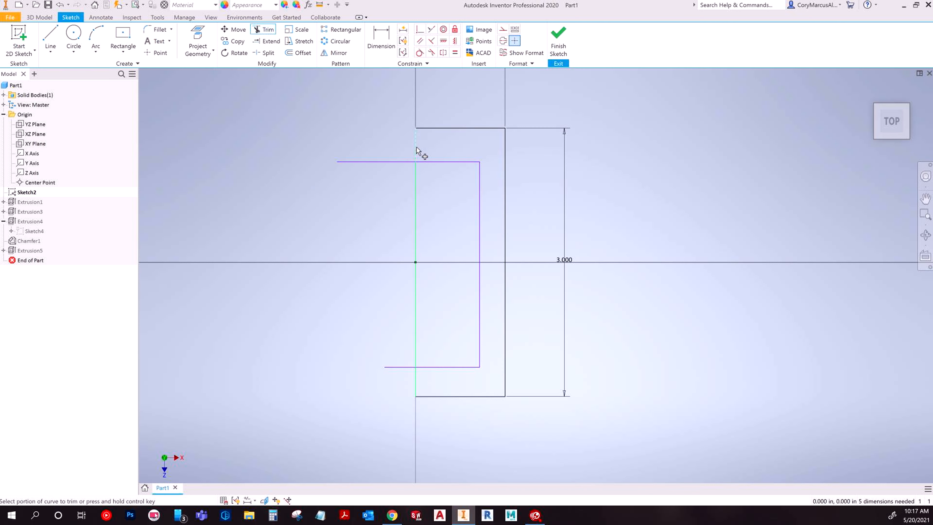
left_click(378, 162)
middle_click_drag(368, 206, 342, 155)
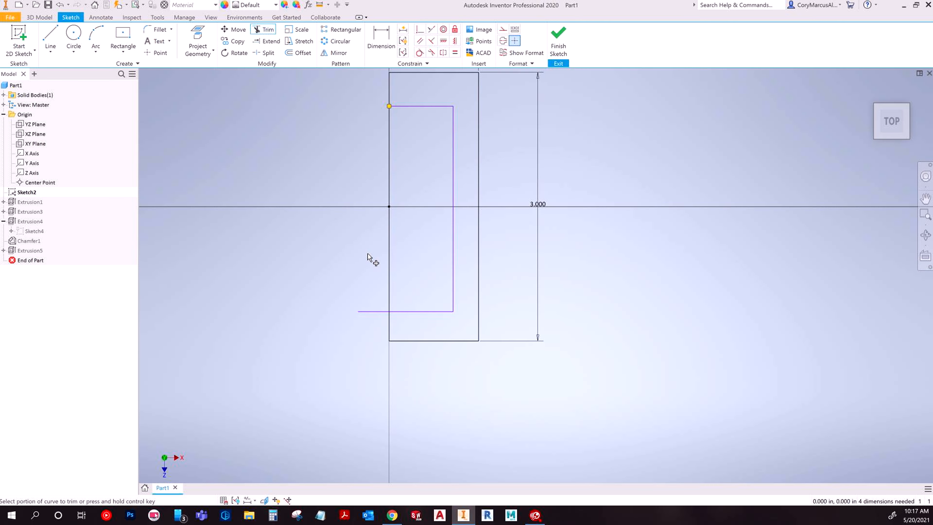
left_click_drag(367, 254, 368, 254)
mouse_move(374, 293)
left_mouse_down()
mouse_move(369, 382)
mouse_move(335, 460)
mouse_move(438, 393)
left_mouse_up()
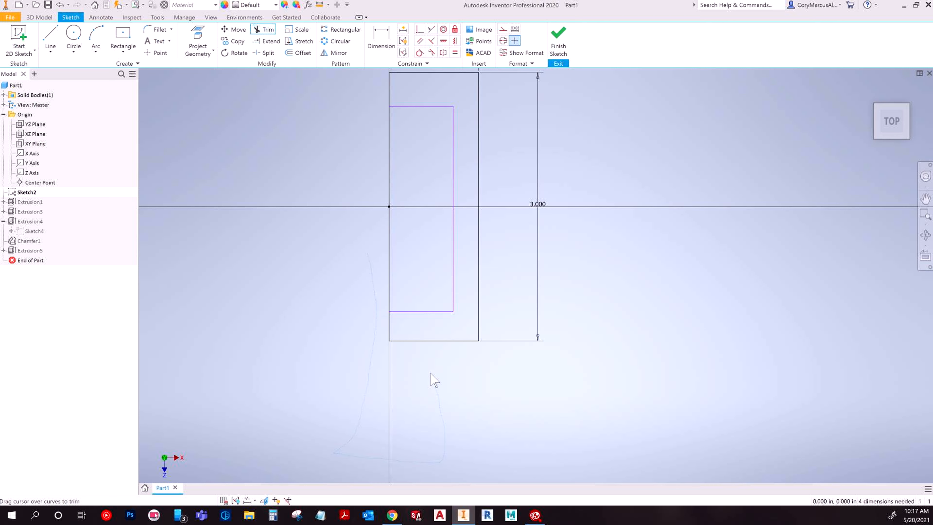
mouse_move(387, 322)
left_mouse_down()
mouse_move(418, 328)
mouse_move(455, 317)
mouse_move(470, 199)
left_mouse_up()
left_click_drag(423, 94, 333, 89)
Undo both trims of the U's line ends
key("ctrl+z")
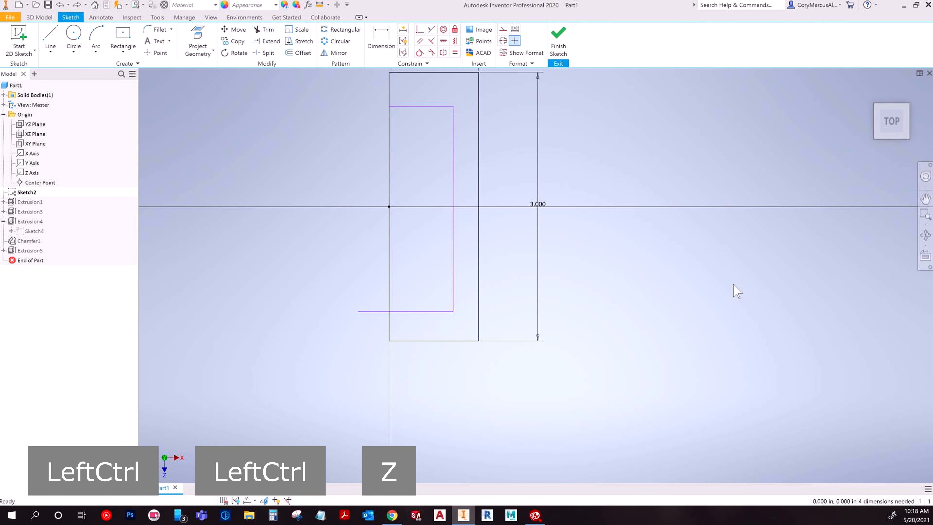
key("ctrl+z")
key("Escape")
key("Escape")
Offset the three connected lines of the U inward
left_click(298, 52)
left_click(452, 137)
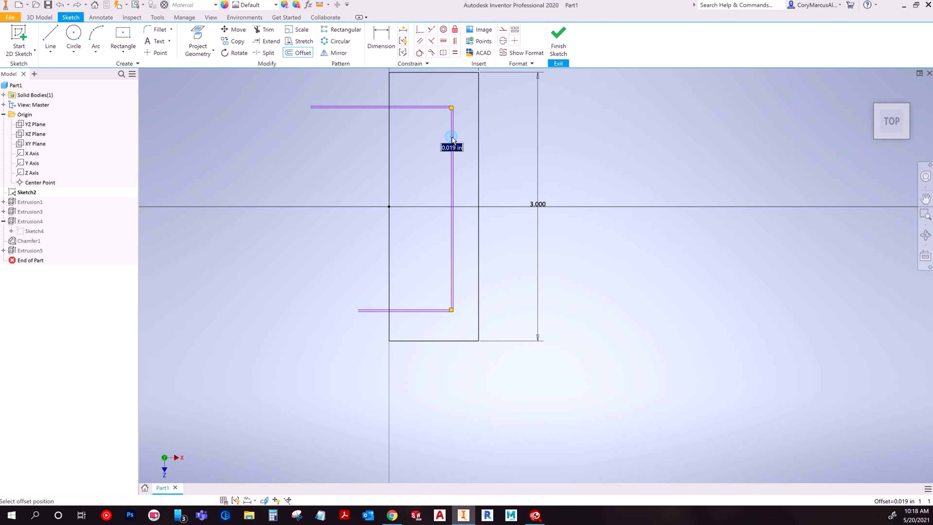
left_click(428, 143)
key("Escape")
key("Escape")
Show the sketch constraints and undo the inward offset of the U
left_click(236, 500)
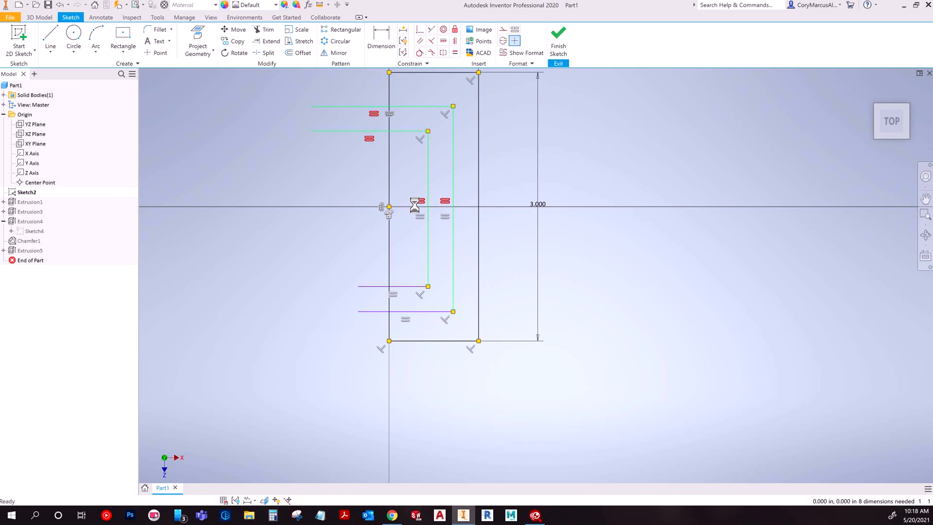
key("ctrl+z")
key("ctrl+z")
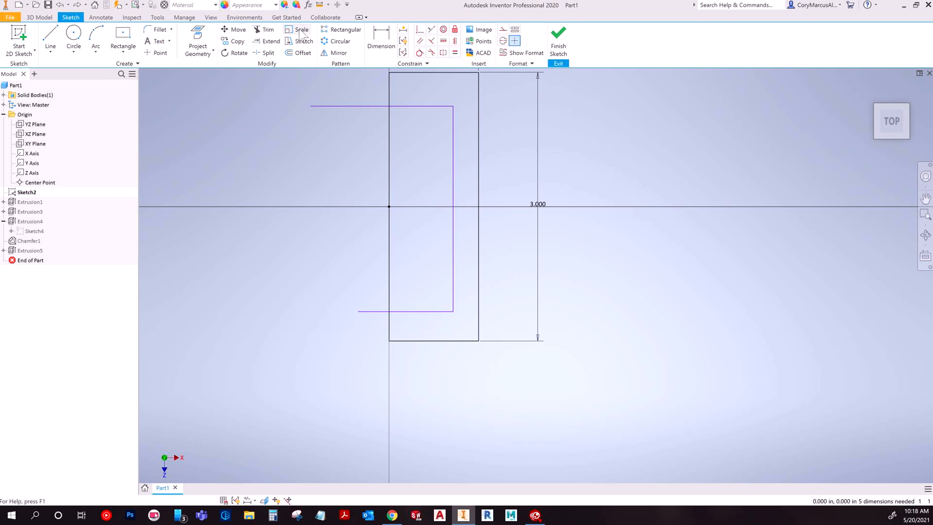
Split the U's lower line where it crosses the rectangle's long edge
left_click(264, 52)
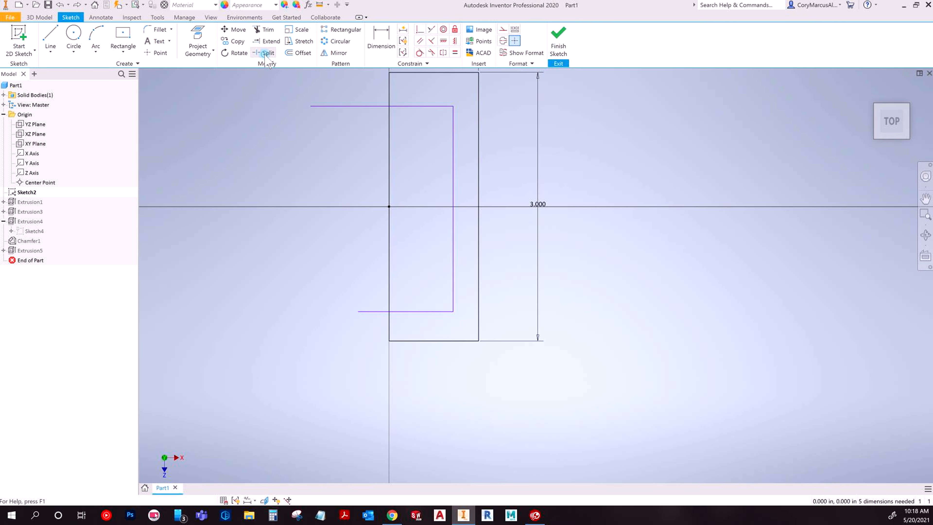
left_click(399, 312)
key("Escape")
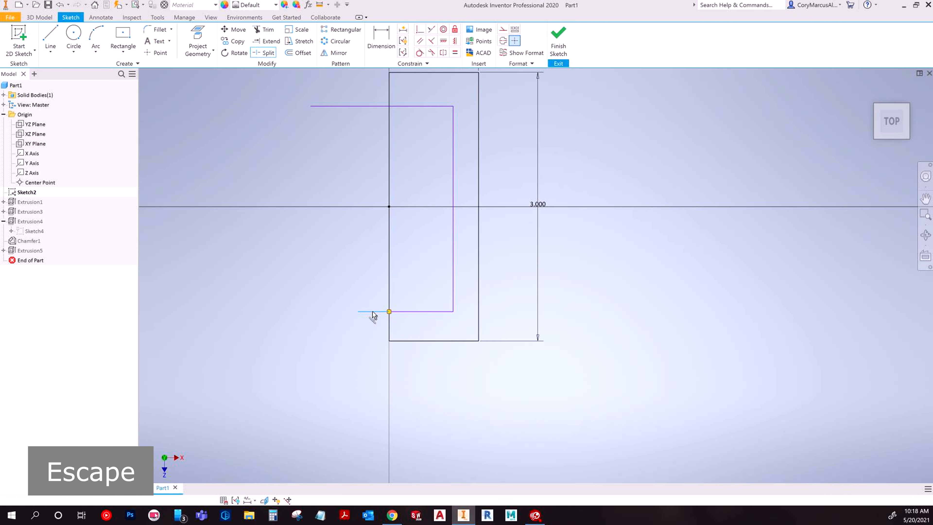
left_click(403, 312)
left_click(446, 315)
Delete the split-off segment of the lower line outside the rectangle and finish the sketch
left_click(371, 315)
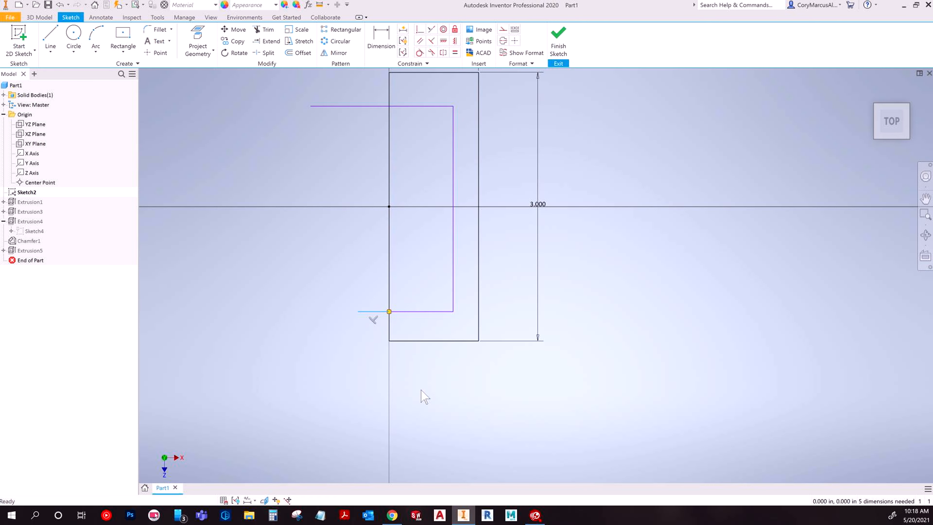
key("Delete")
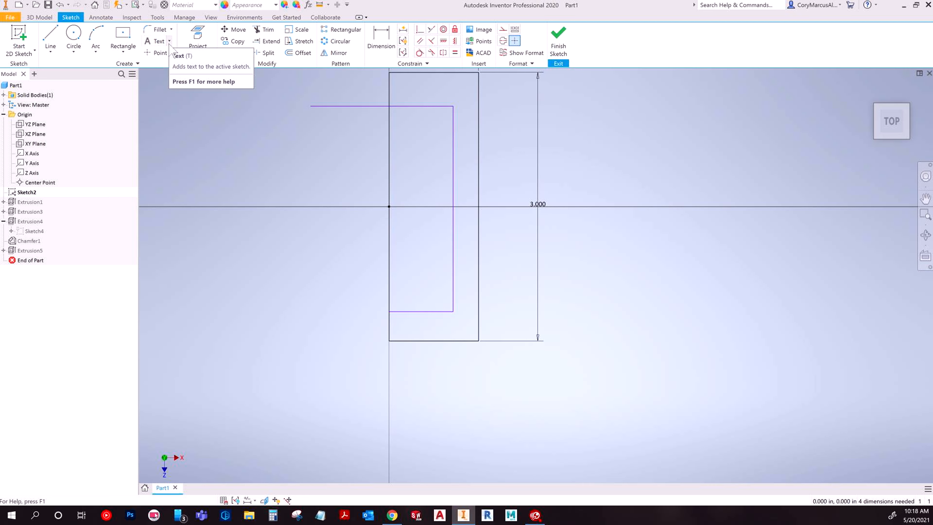
middle_click_drag(474, 273, 482, 340)
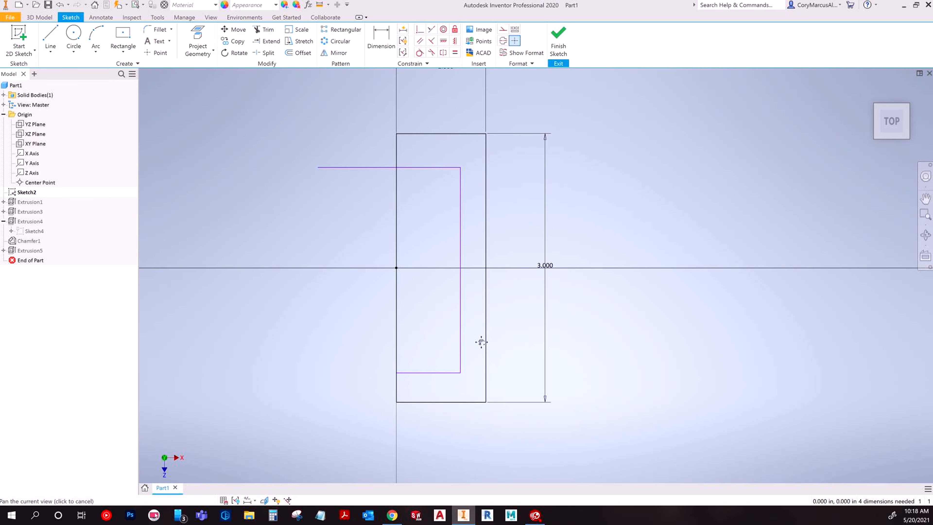
left_click(558, 38)
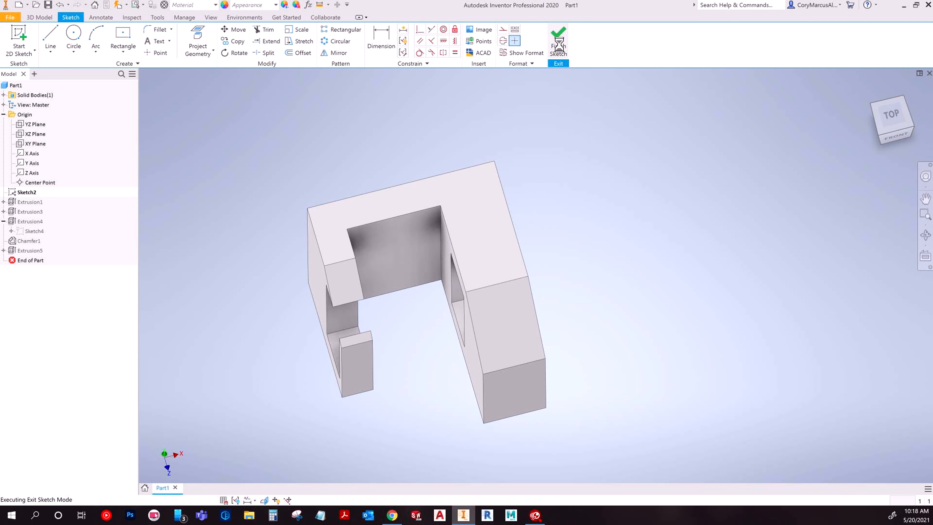